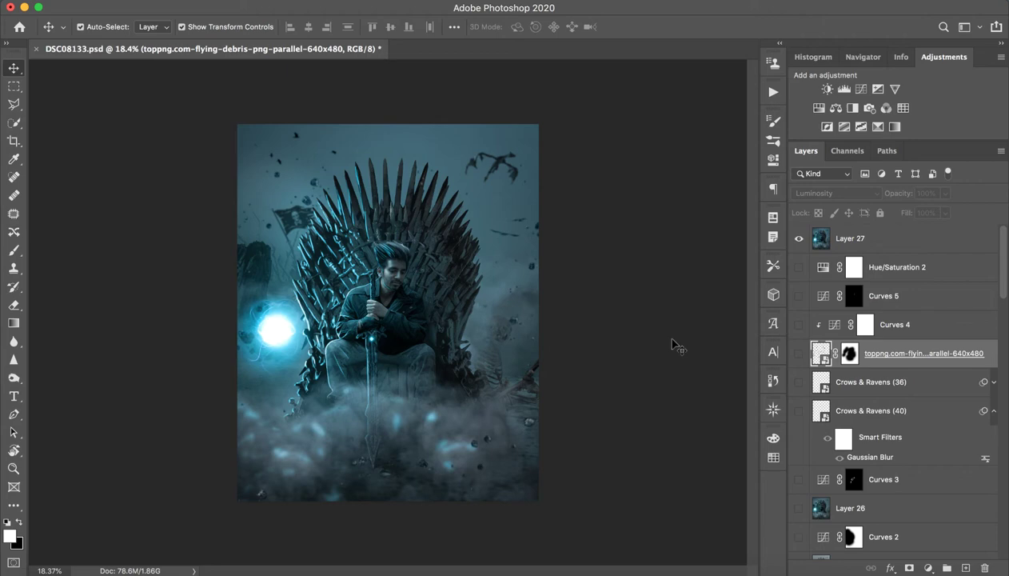
- Hide the merged Layer 27 at the head of the stack so the composite can be rebuilt layer by layer
click(799, 239)
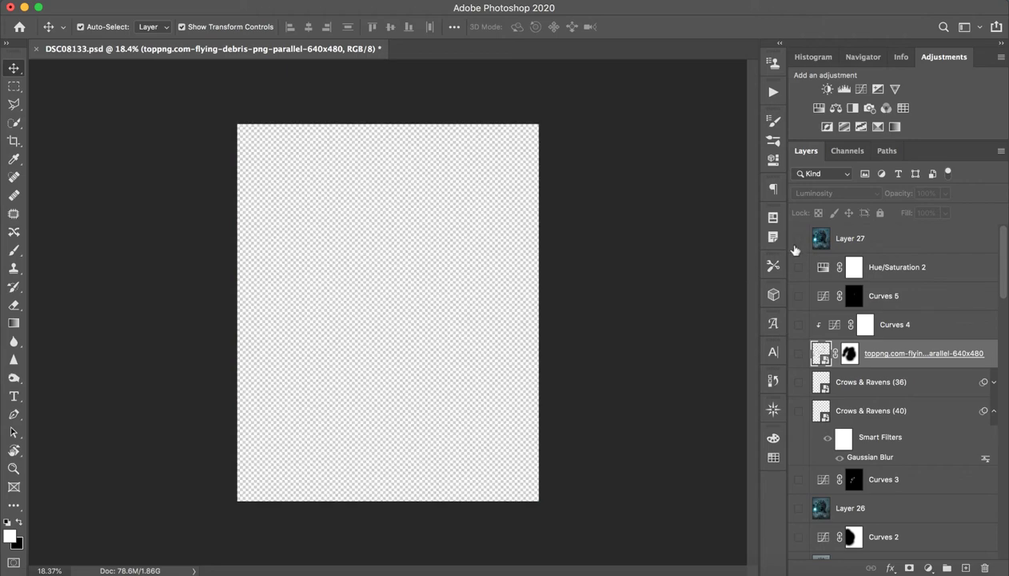
scroll(848, 376, down, 10)
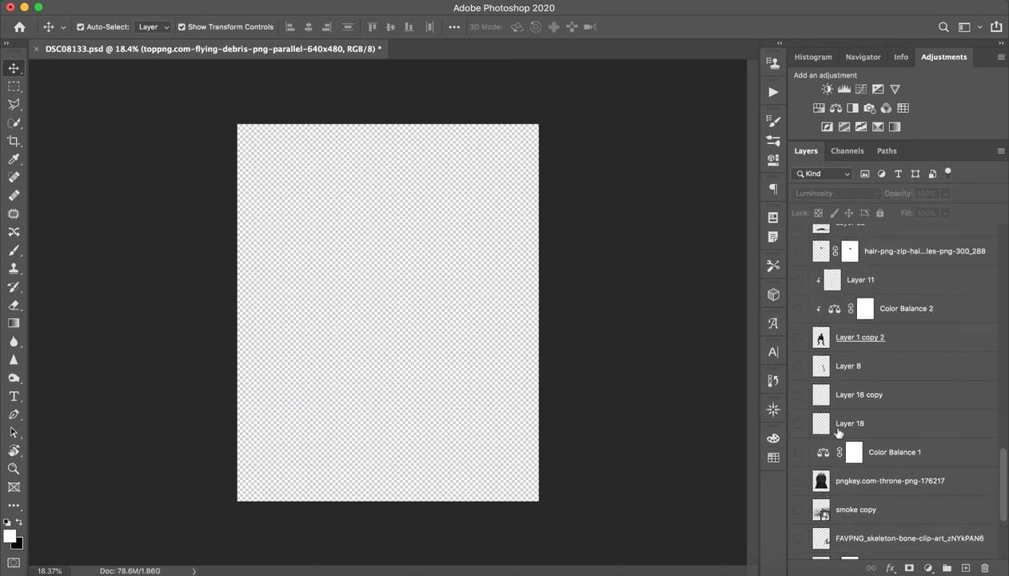
scroll(837, 432, down, 5)
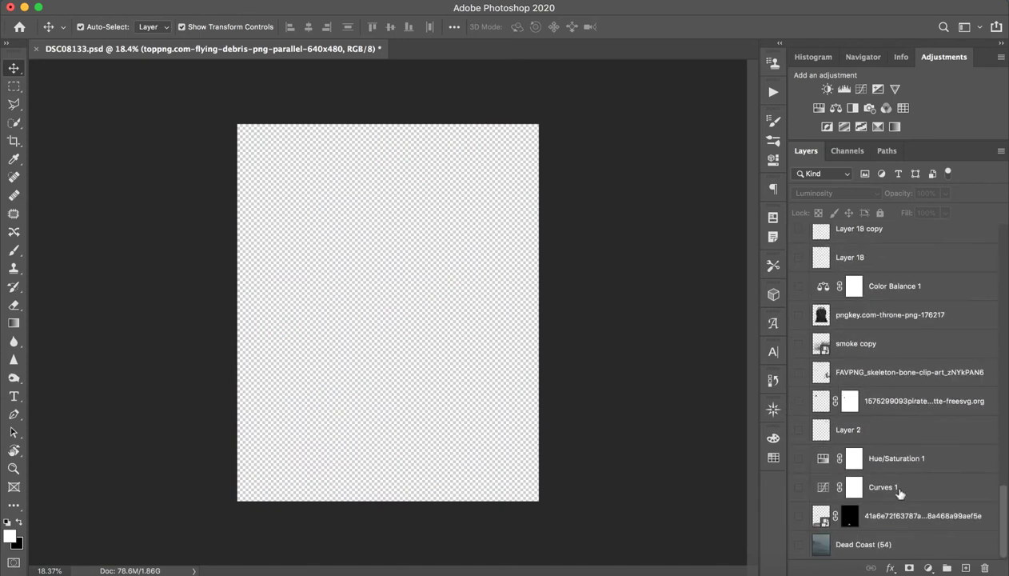
- Preview the seated man's cut-out on Layer 1 copy 2, then hide that layer again
scroll(818, 390, up, 5)
click(798, 388)
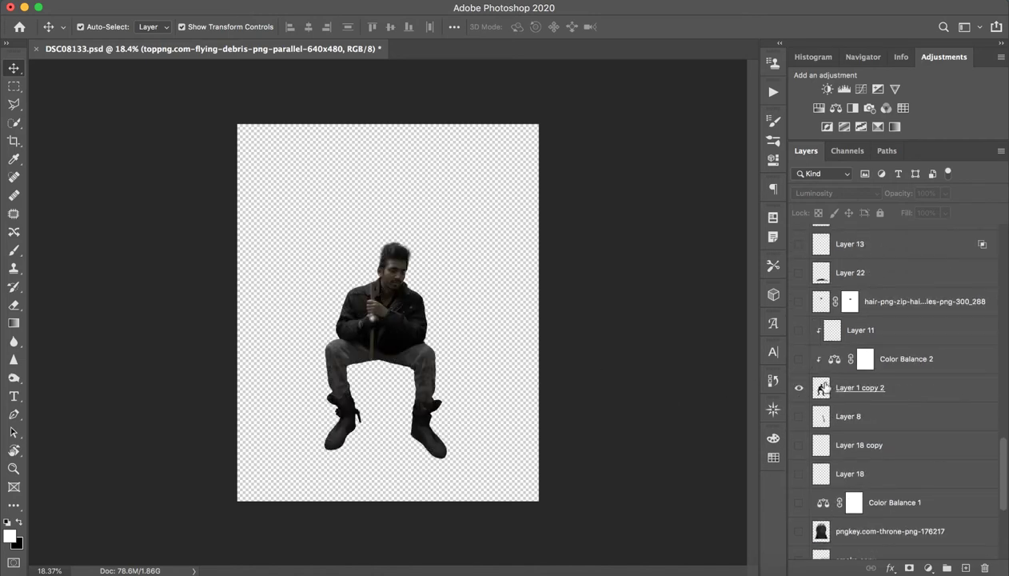
click(798, 388)
- Show the Dead Coast (54) background and the masked ground-detail layer directly above it
scroll(804, 398, down, 5)
click(797, 545)
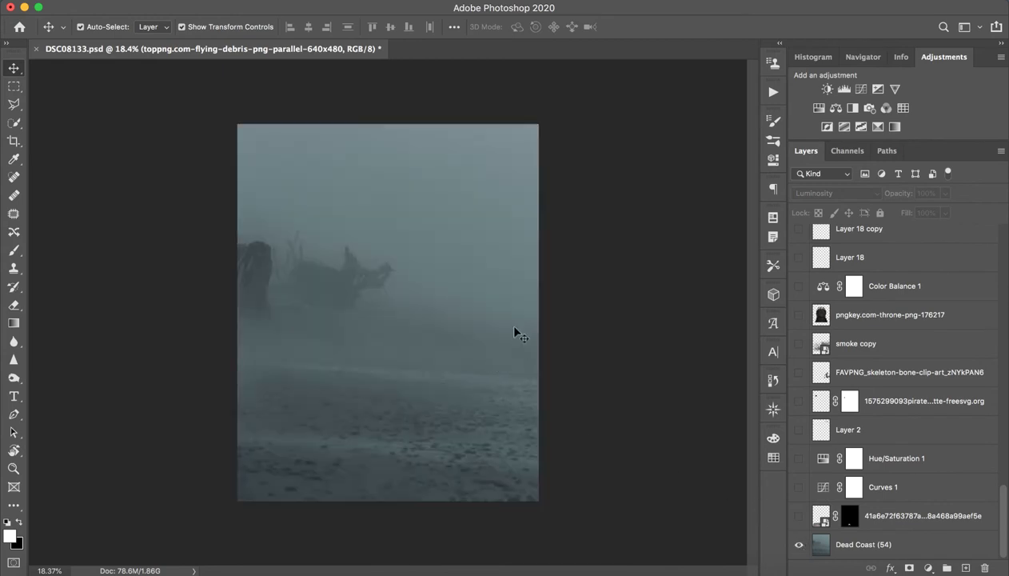
click(868, 515)
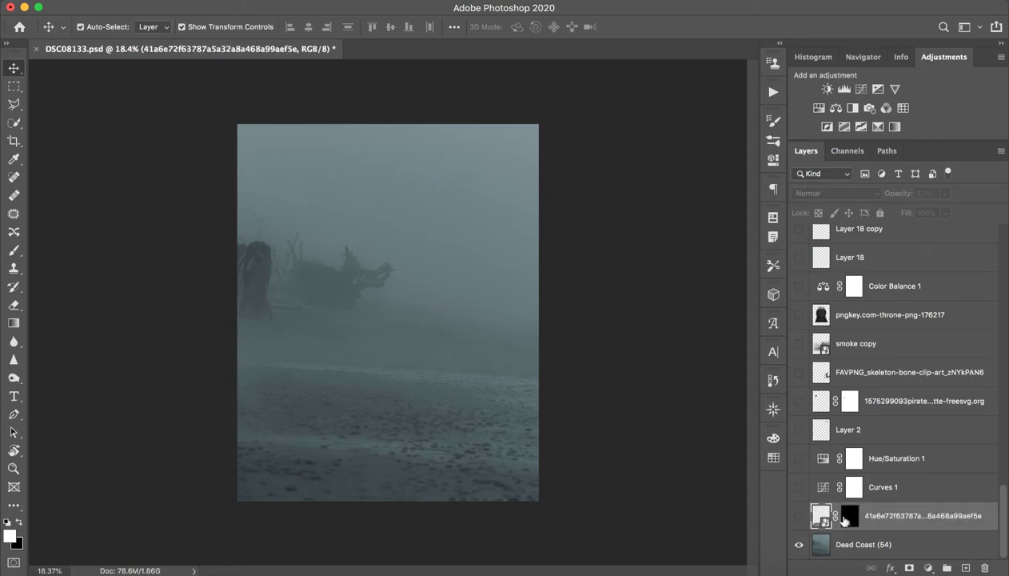
click(798, 516)
key(z)
drag(369, 469, 425, 496)
key(z)
drag(541, 452, 462, 462)
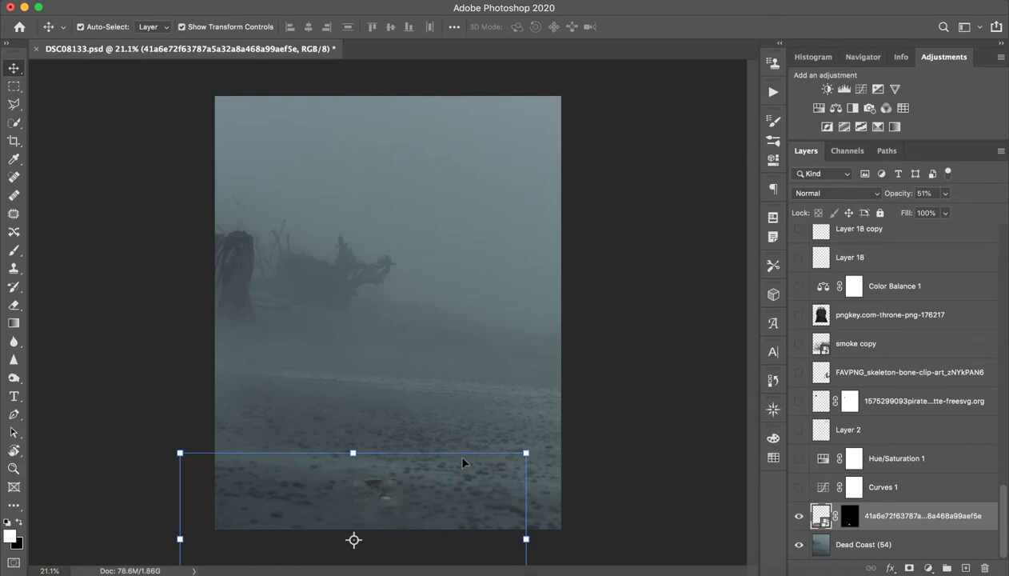
- Show the Curves 1 adjustment layer and review its RGB curve settings
click(798, 487)
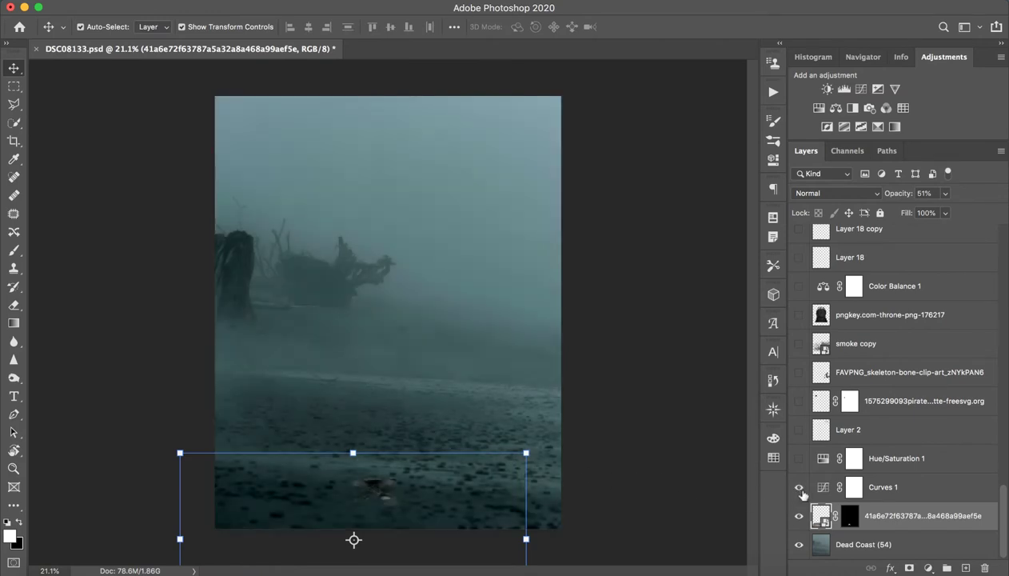
click(901, 487)
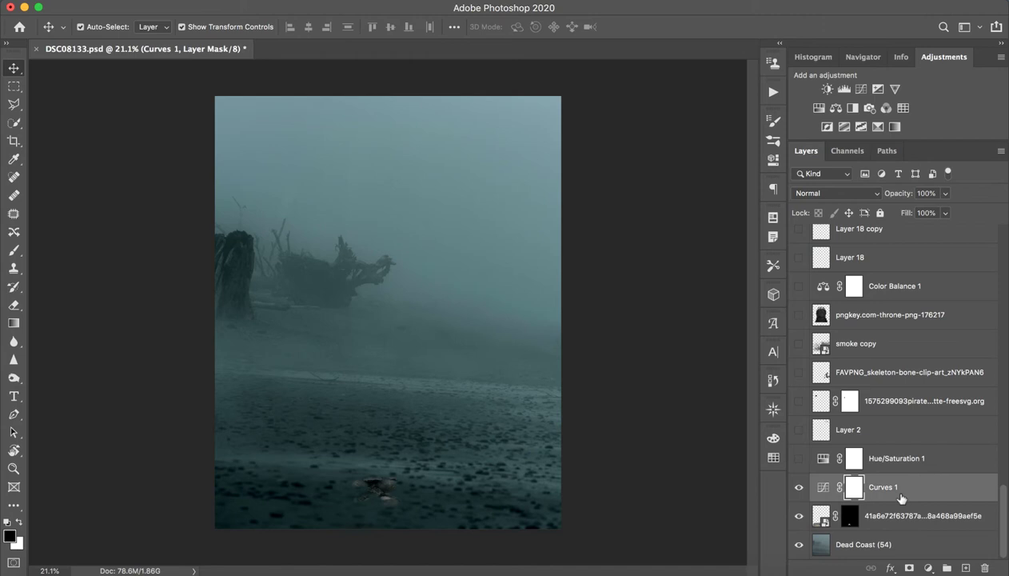
double_click(824, 486)
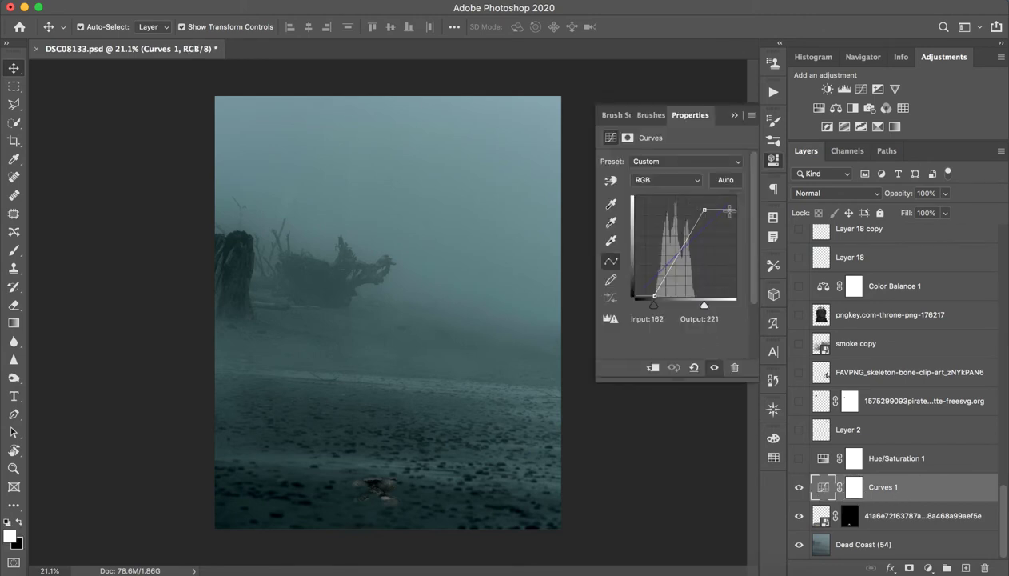
click(734, 117)
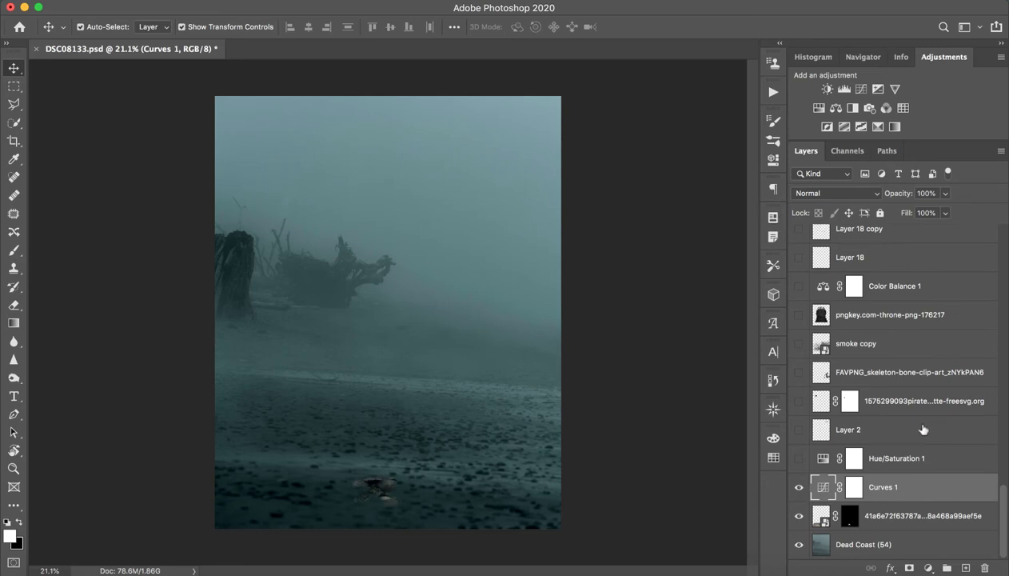
double_click(814, 480)
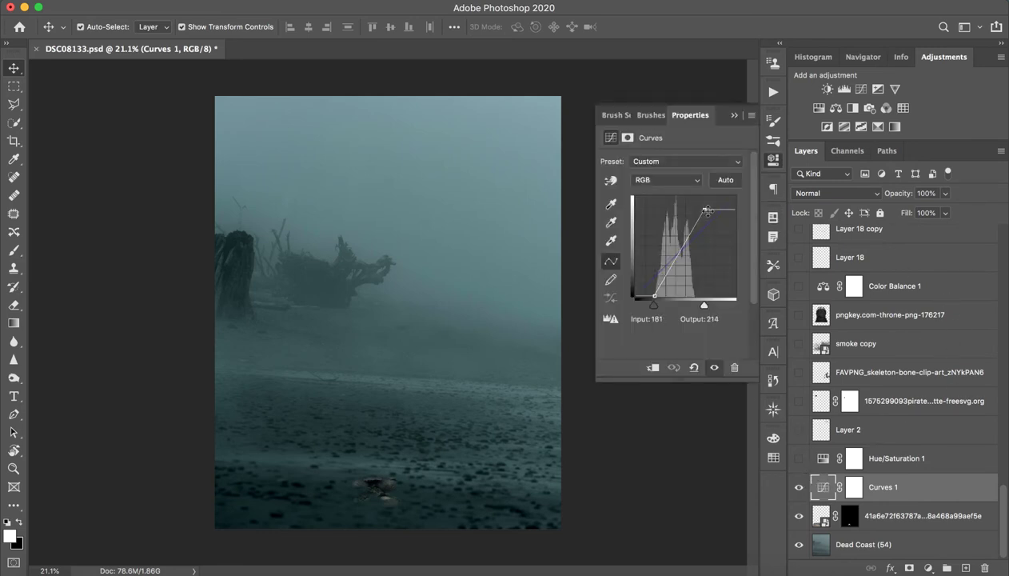
click(735, 118)
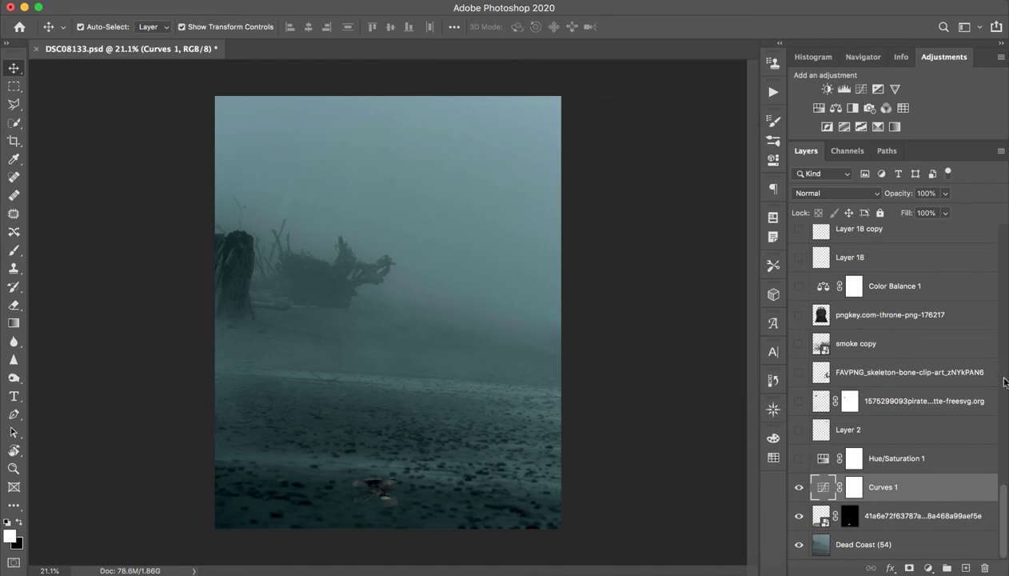
- Show the Hue/Saturation 1 adjustment, review its settings, and compare the image with it off and on
click(854, 458)
click(822, 458)
click(799, 459)
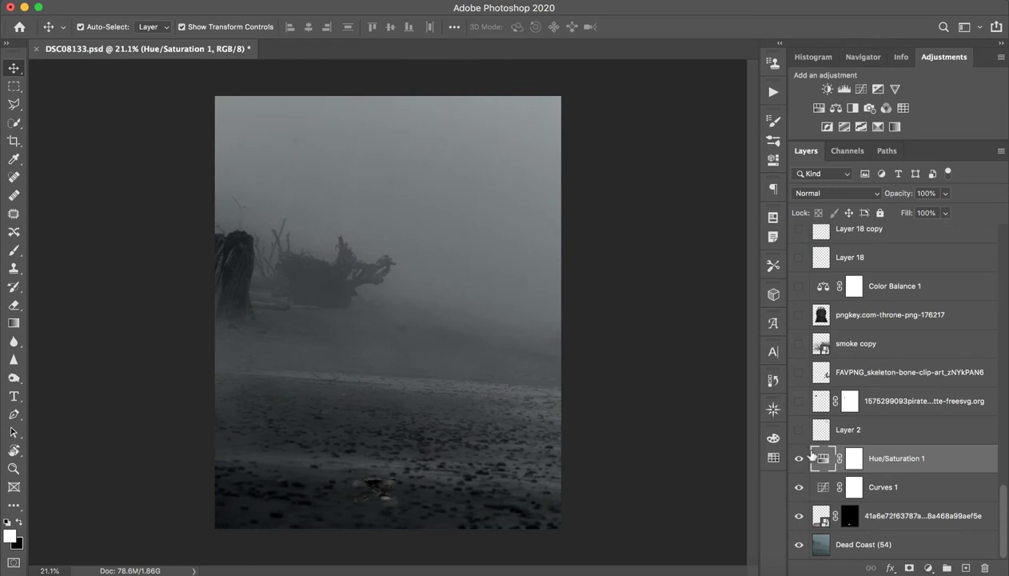
double_click(824, 459)
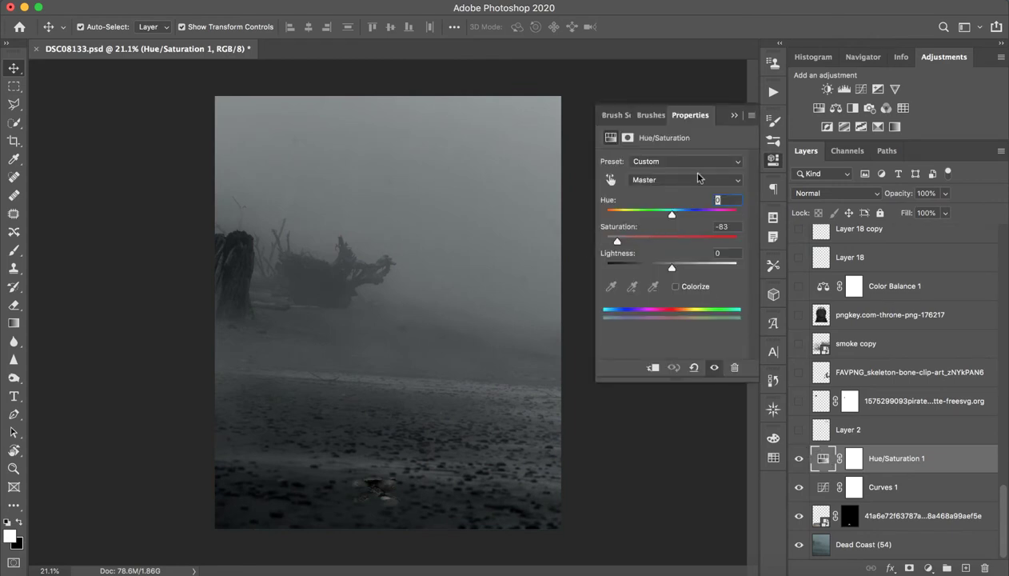
click(734, 112)
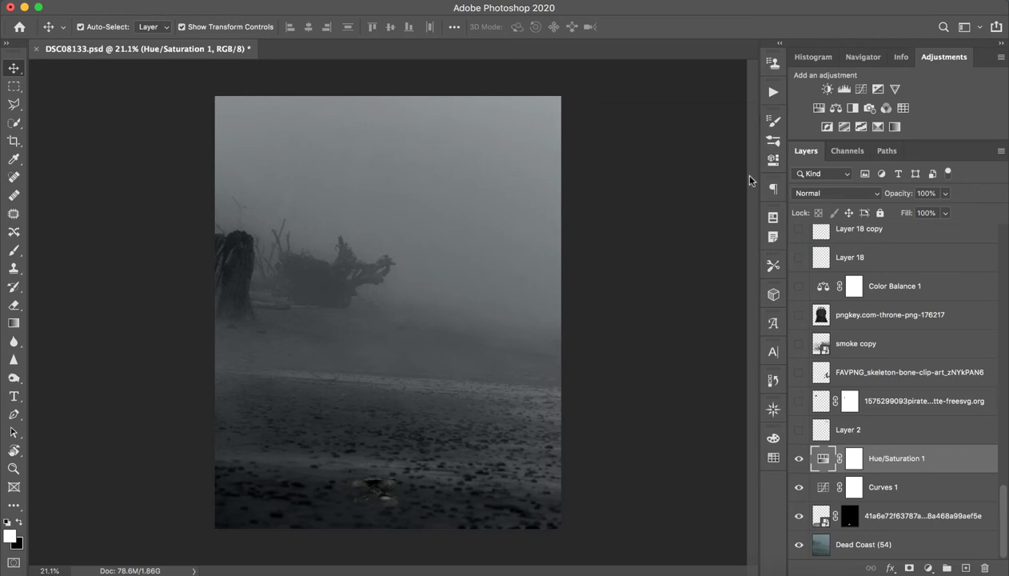
click(799, 461)
click(799, 458)
- Show the flying dragon on Layer 2 and keep its blend mode at Luminosity
click(818, 432)
click(798, 431)
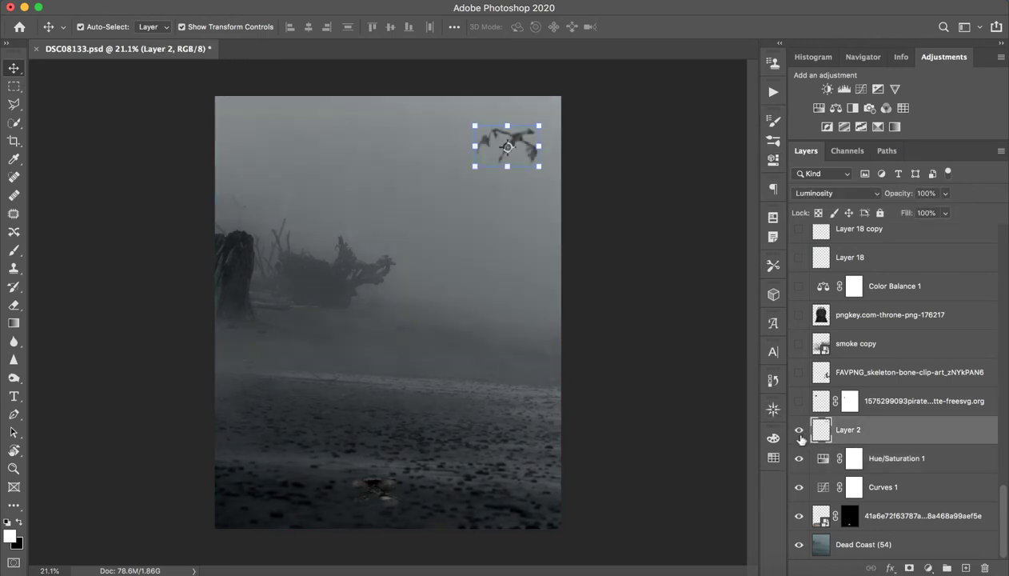
click(894, 457)
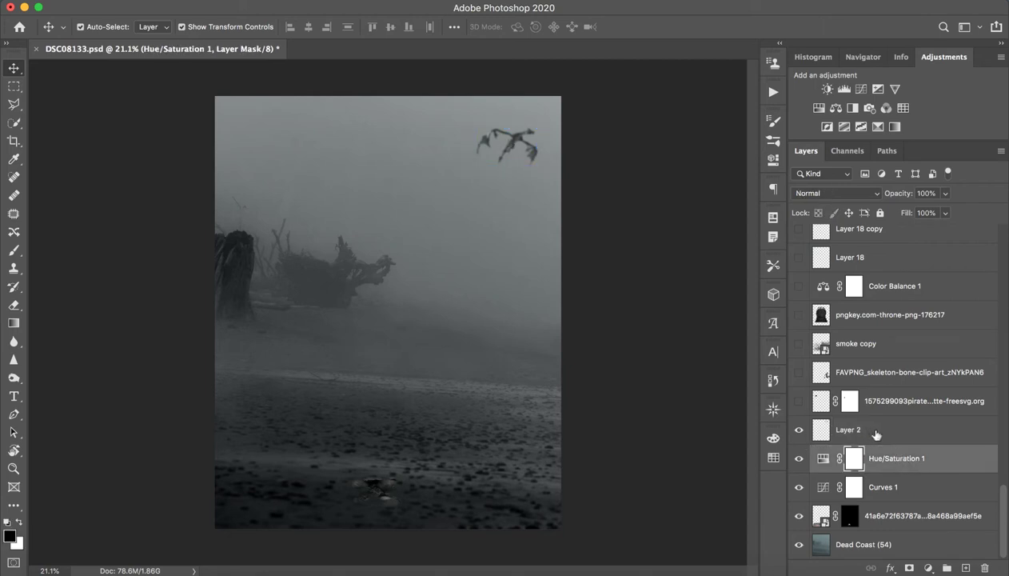
click(876, 434)
click(834, 194)
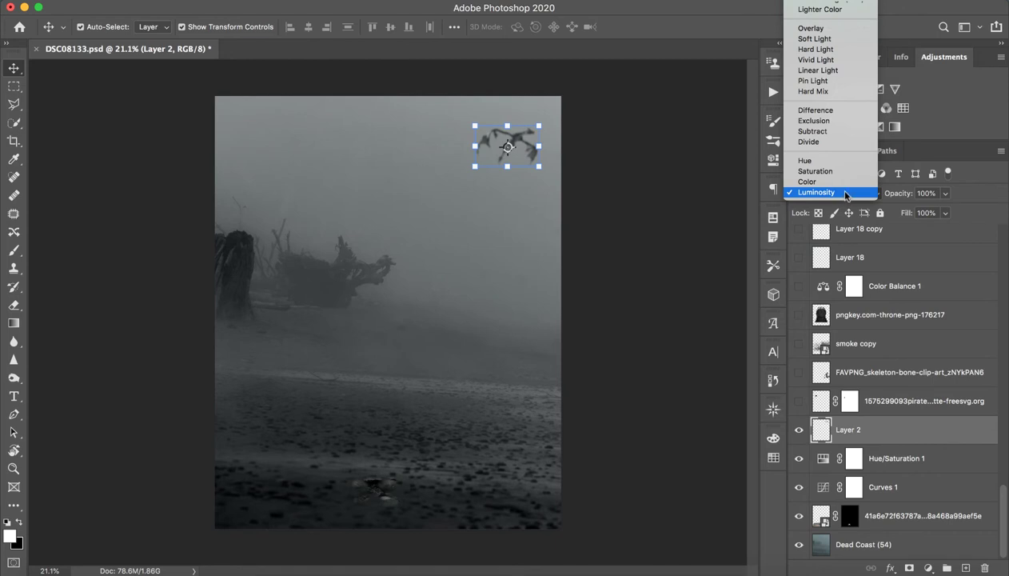
click(846, 194)
- Show the pirate flag silhouette layer and compare it with its layer mask disabled and enabled
click(889, 404)
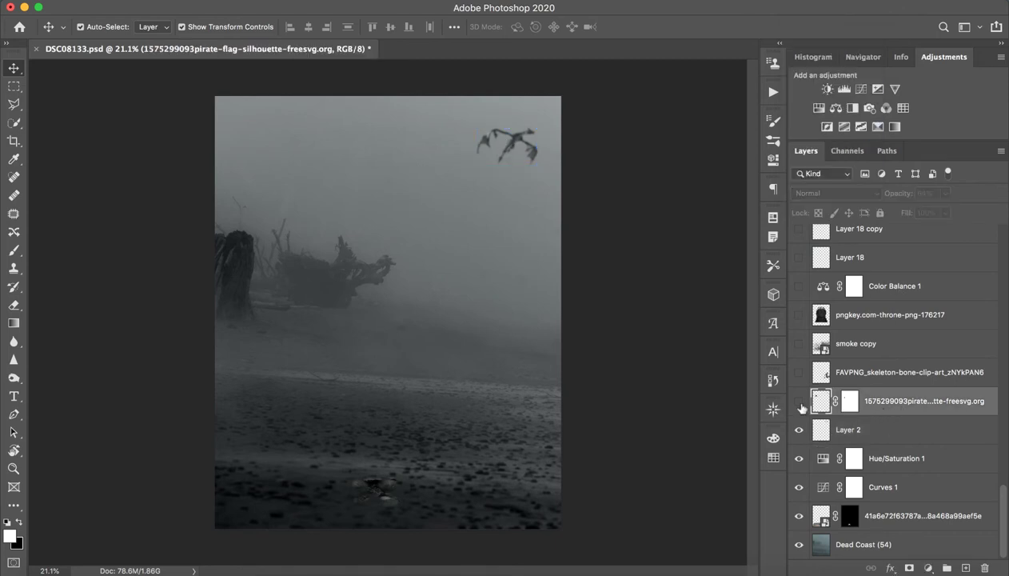
click(799, 401)
click(453, 248)
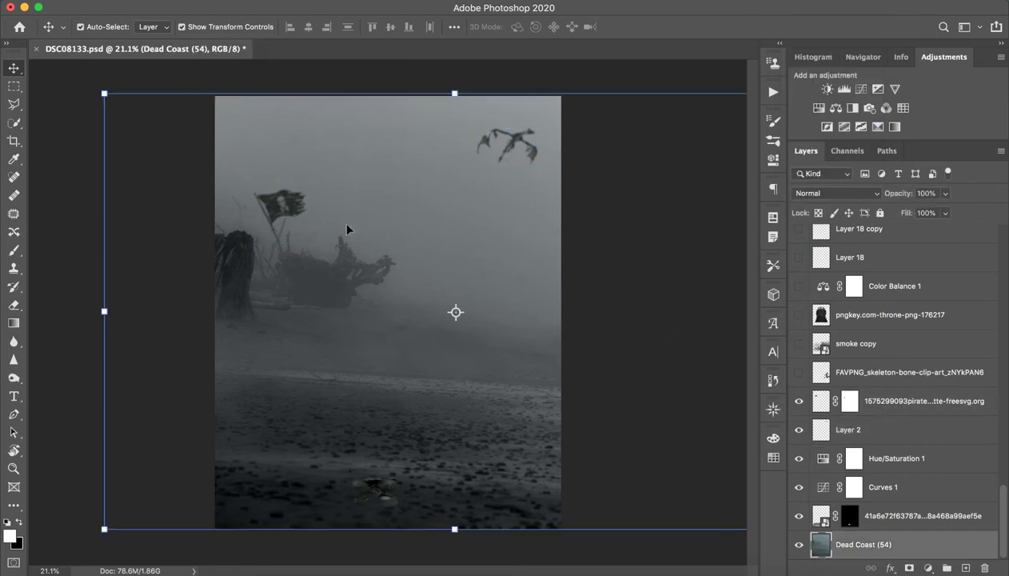
click(886, 410)
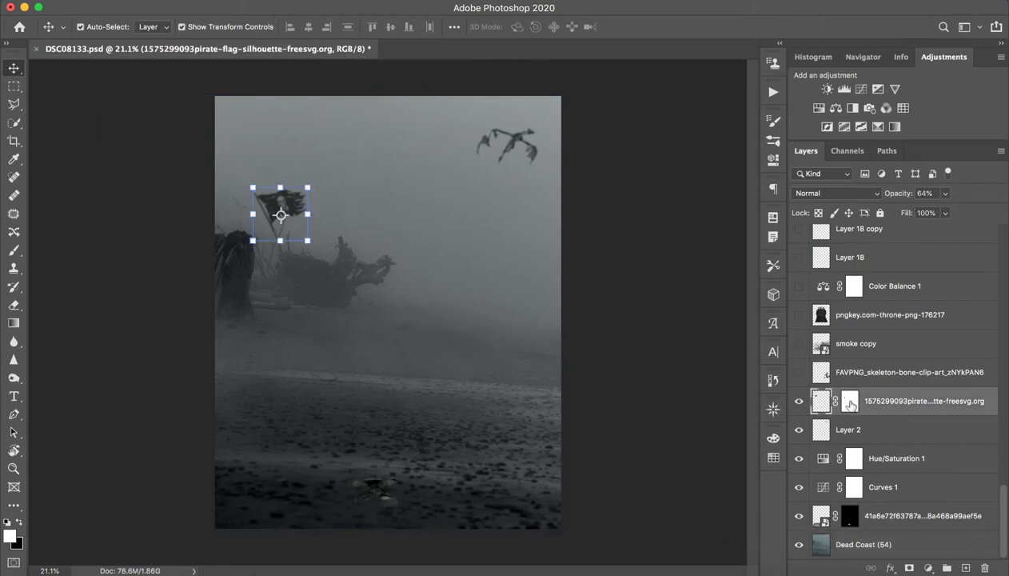
shift+click(851, 403)
shift+click(851, 402)
shift+click(850, 402)
shift+click(854, 406)
- Show the skeleton layer and the smoke copy layer above it
click(865, 374)
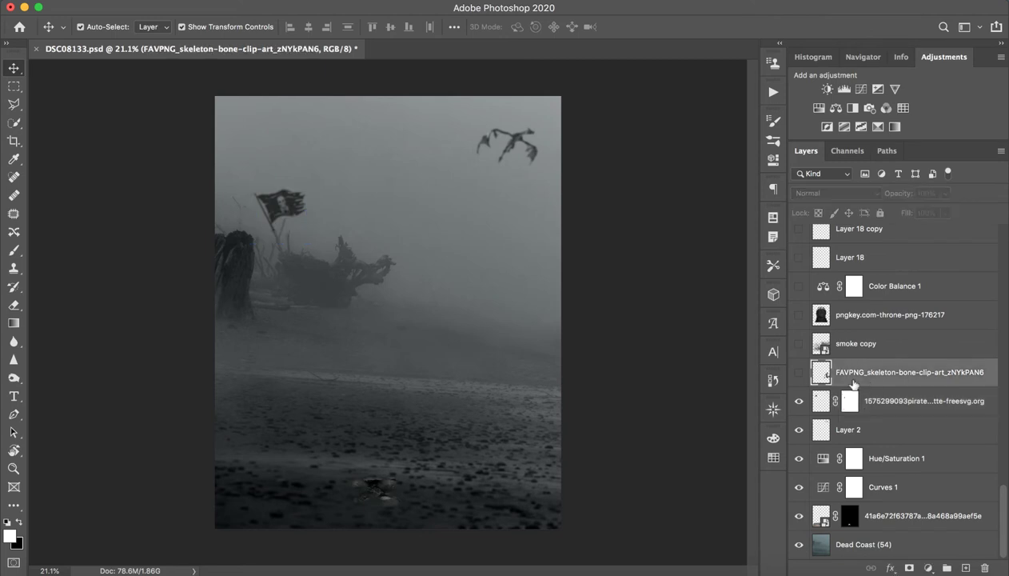
click(799, 373)
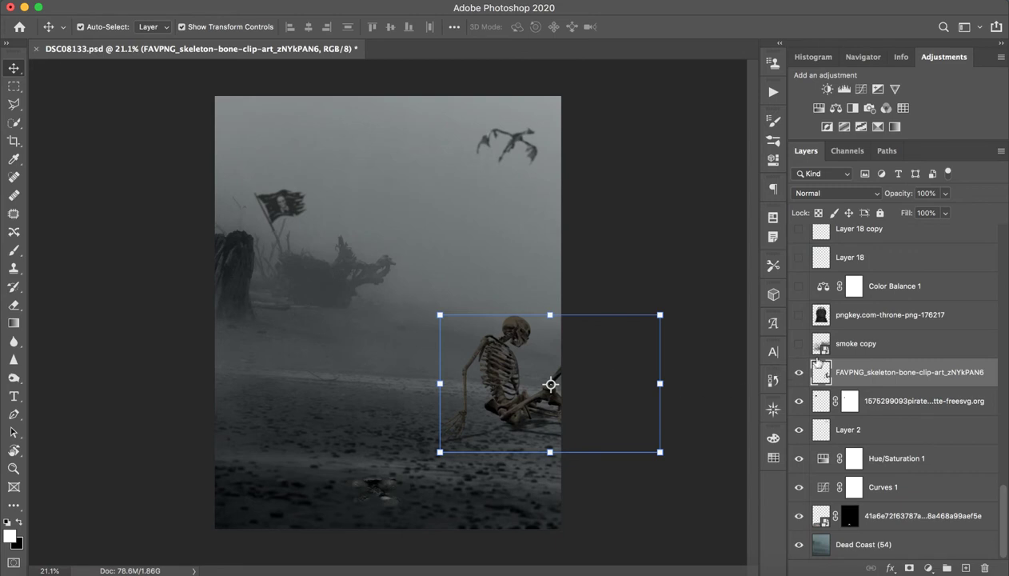
click(854, 345)
click(799, 344)
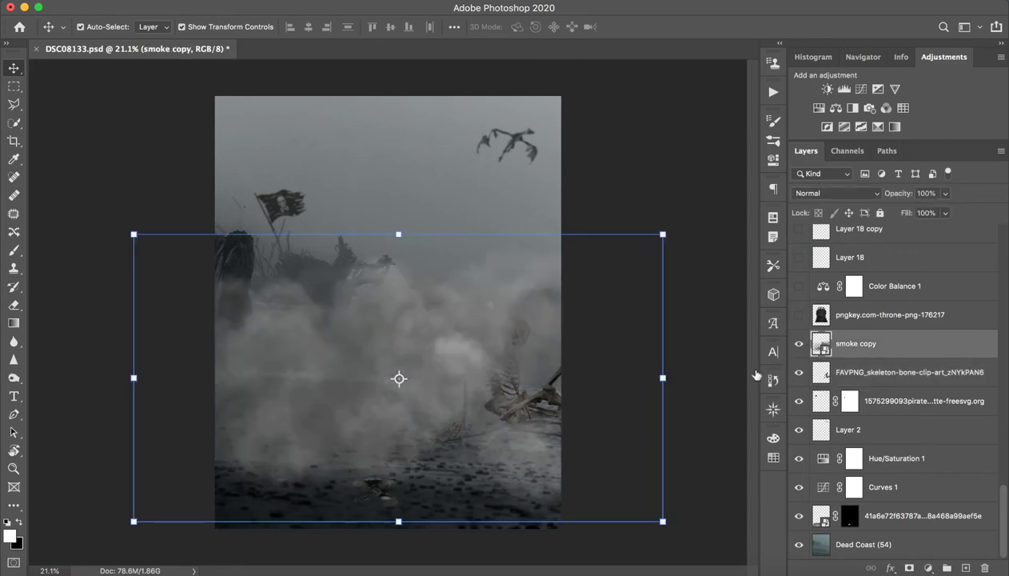
- Show the throne layer pngkey.com-throne-png-176217, then select the smoke copy layer beneath it
click(879, 320)
click(799, 315)
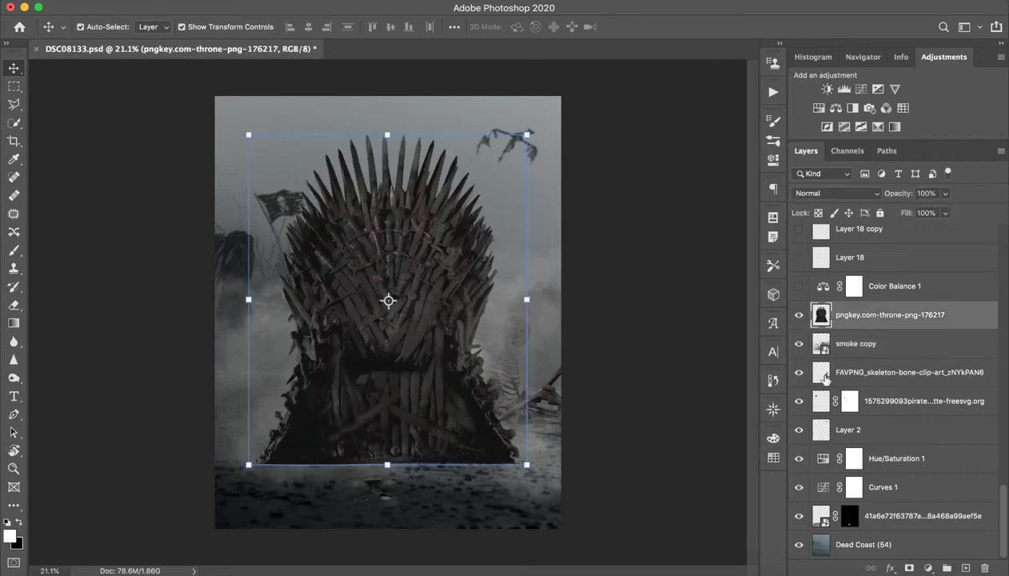
click(881, 356)
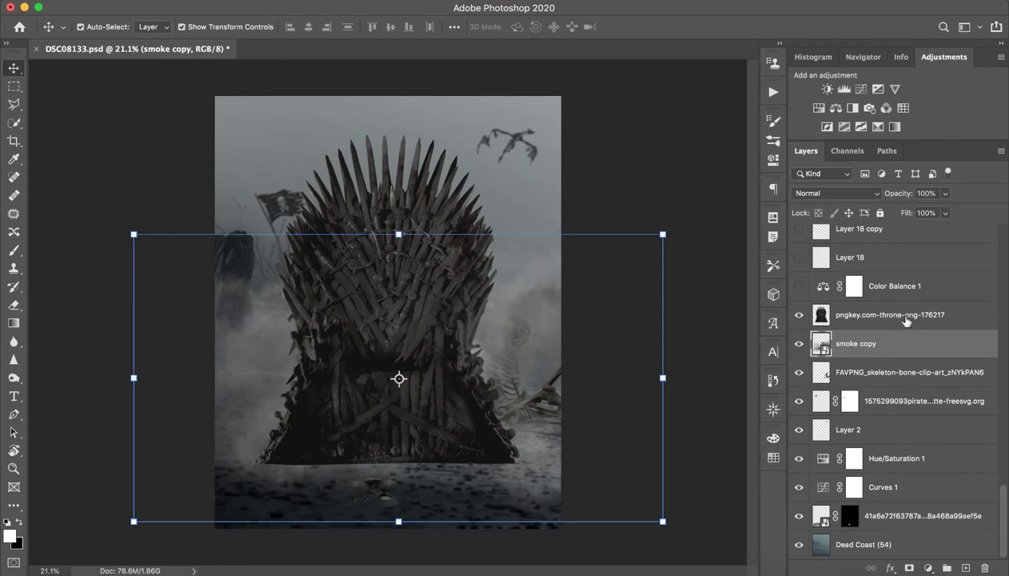
- Show the Color Balance 1 adjustment layer above the throne
scroll(917, 302, up, 5)
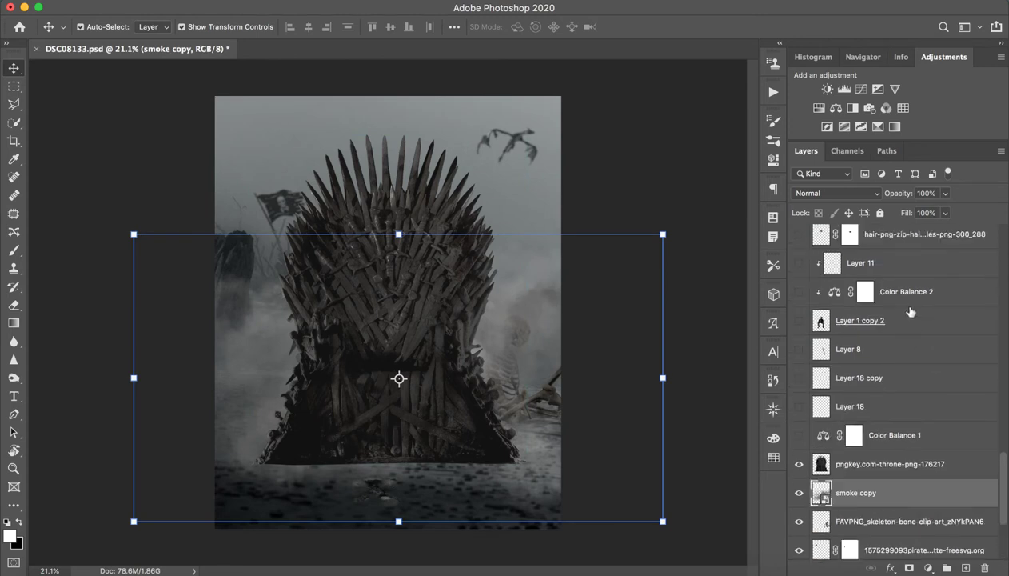
click(949, 439)
click(798, 436)
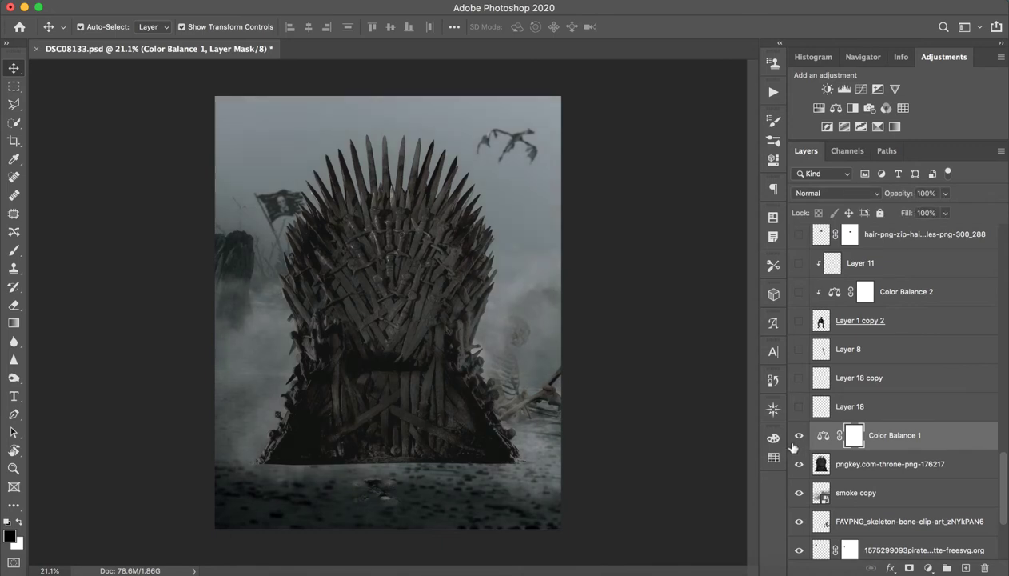
- Examine Color Balance 1's midtones, highlights and shadows settings, and compare the image with the adjustment off and on
double_click(824, 436)
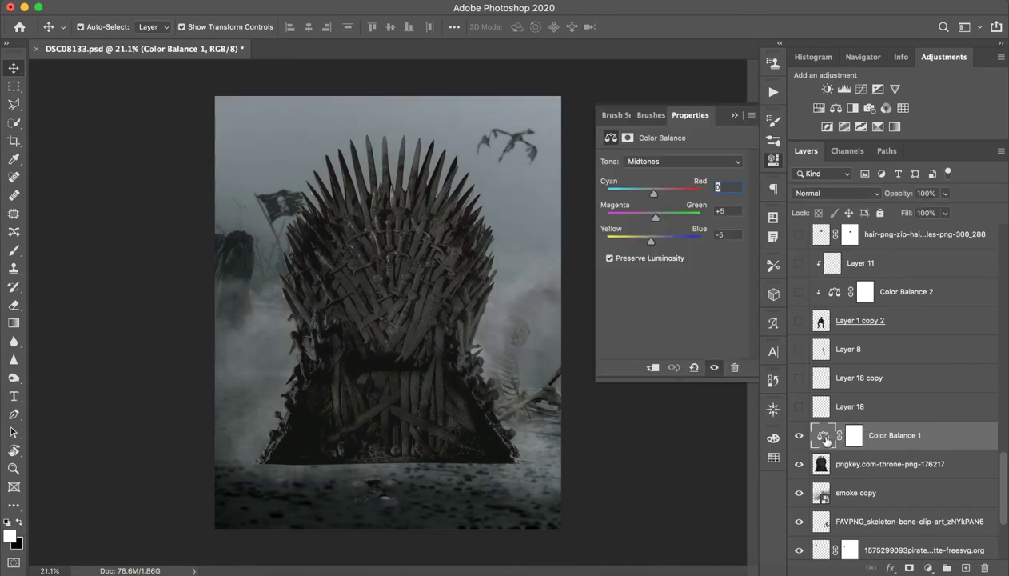
click(672, 160)
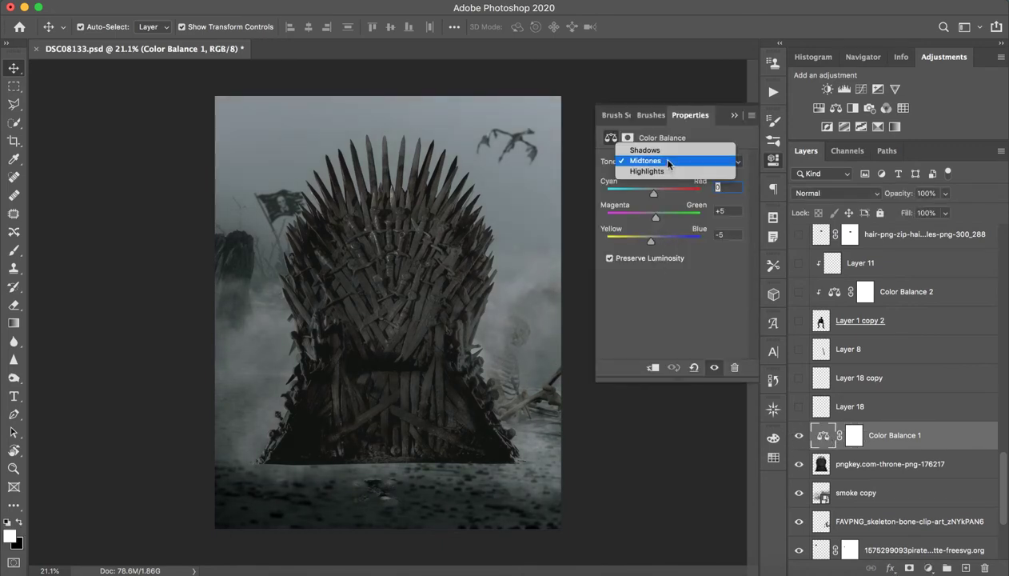
click(673, 171)
click(674, 162)
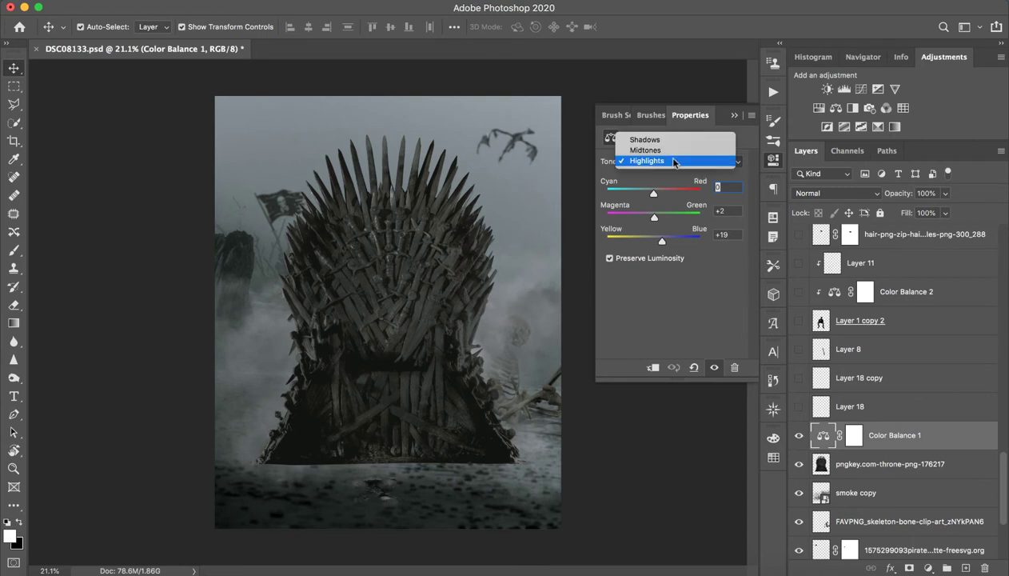
click(671, 140)
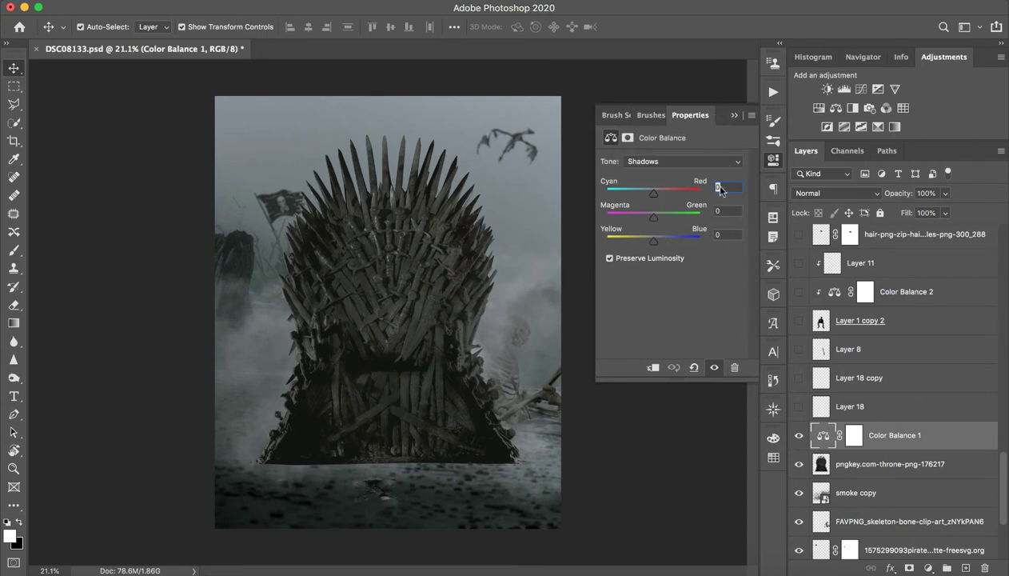
click(734, 116)
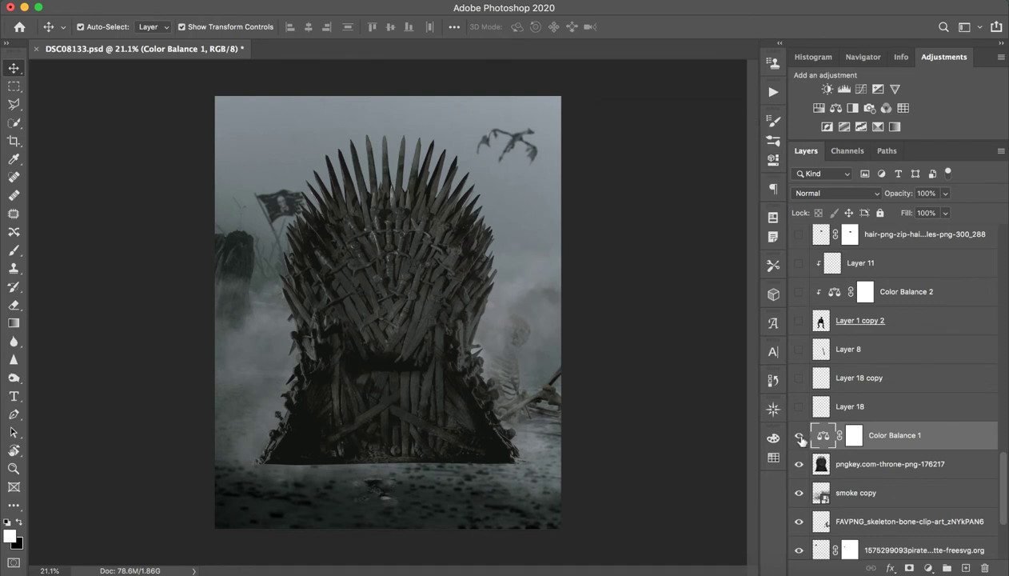
click(799, 436)
click(800, 436)
- Select Layer 18 above Color Balance 1, preview its effect on the throne, and leave it hidden
click(854, 412)
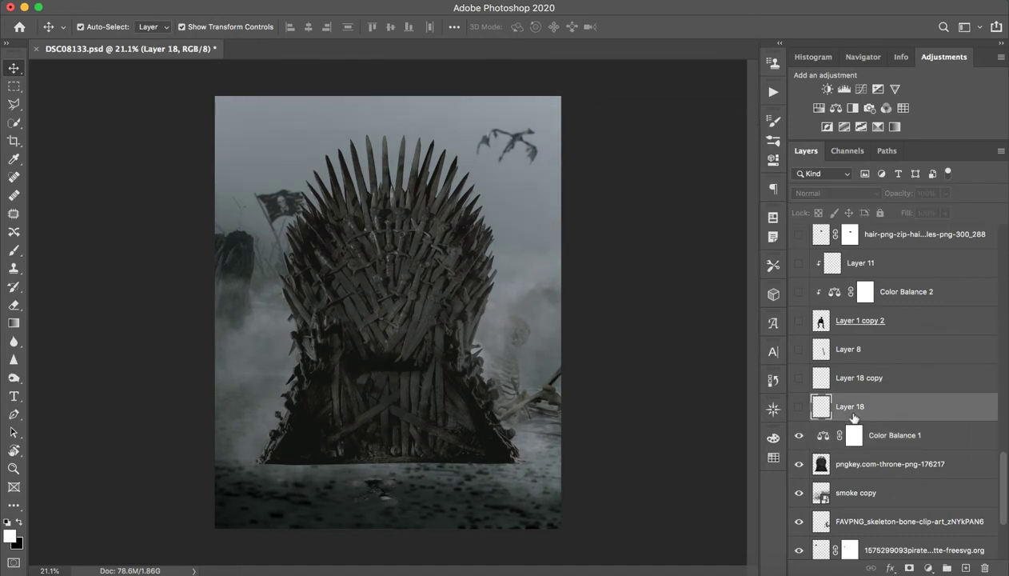
click(799, 408)
click(798, 408)
click(799, 408)
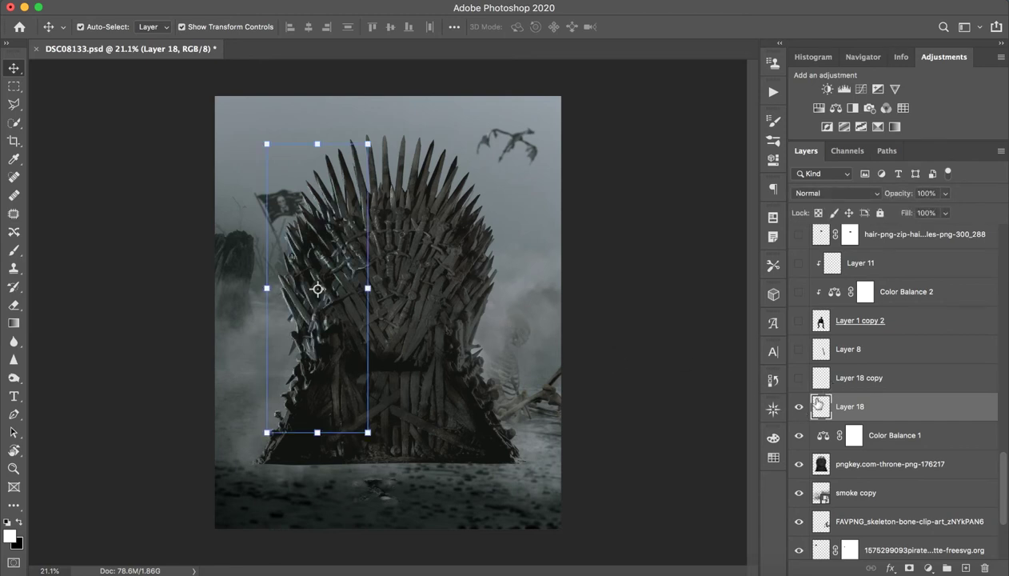
click(798, 407)
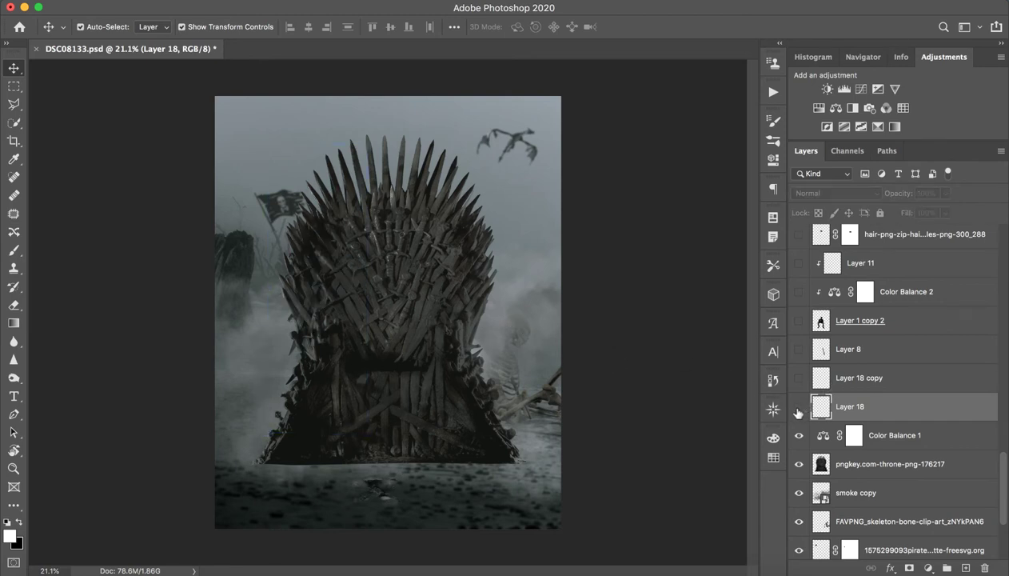
- Show the seated man on Layer 1 copy 2 and the wooden stick on Layer 8
click(799, 320)
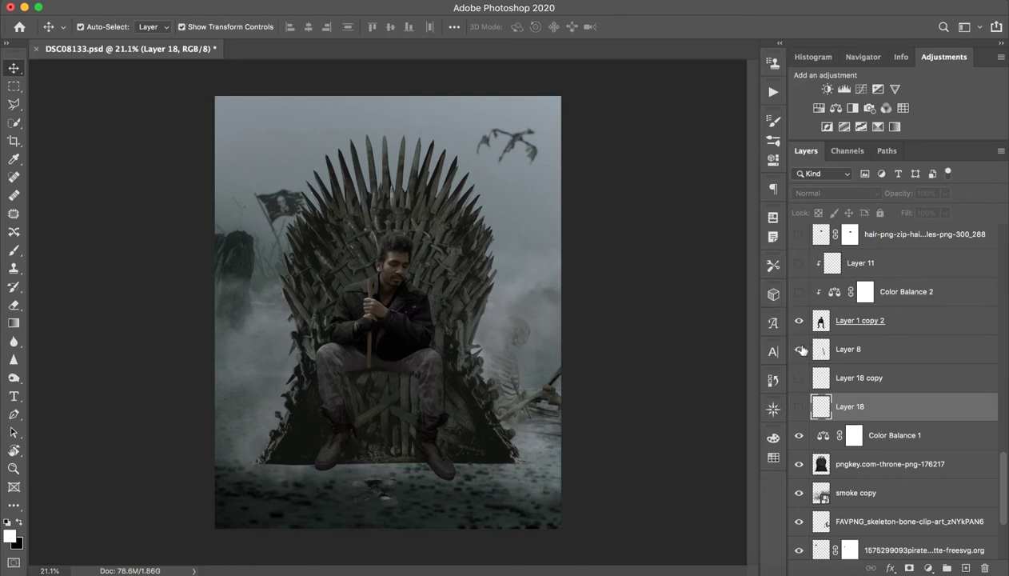
key(z)
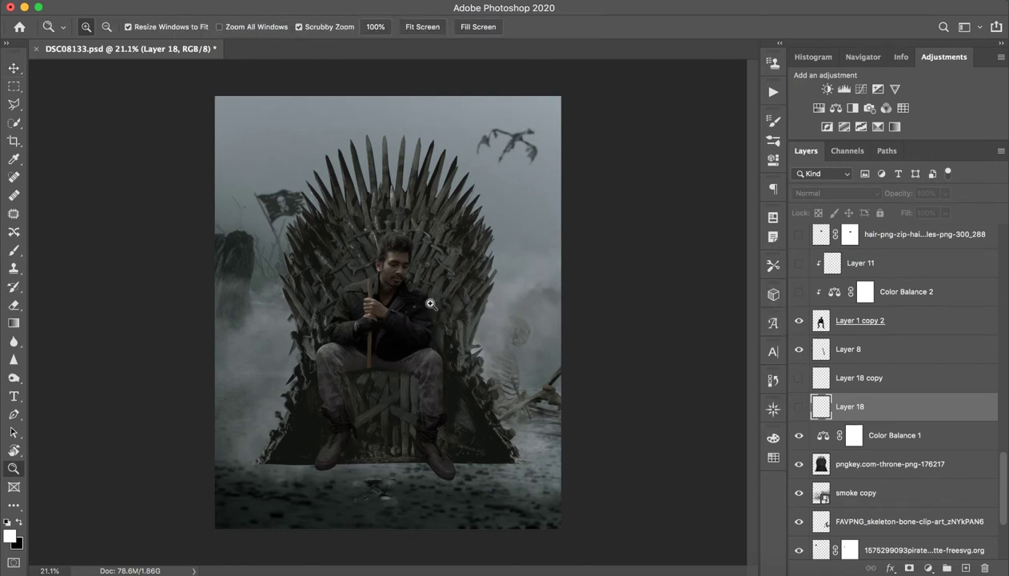
drag(430, 303, 463, 307)
key(v)
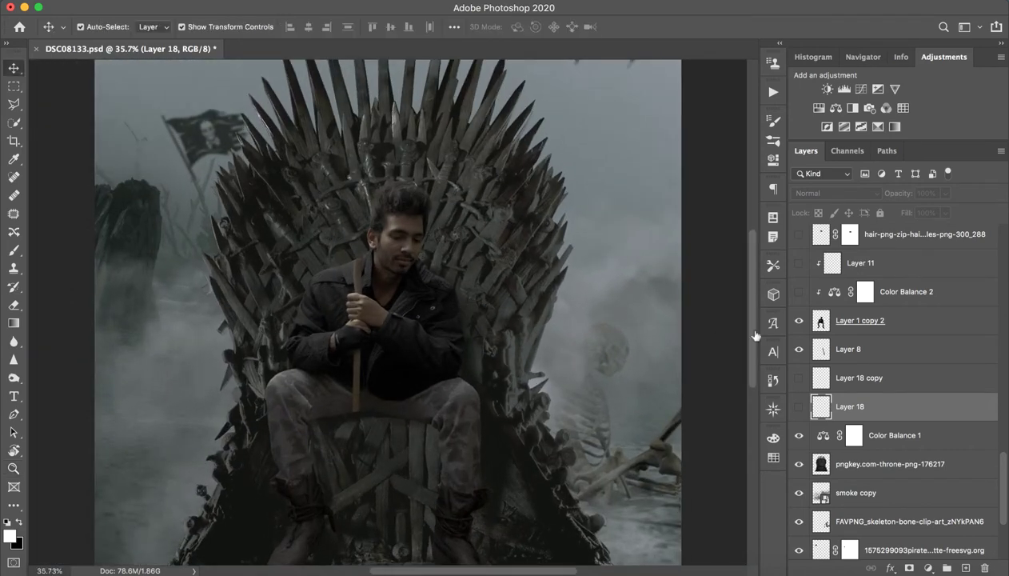
- Select Layer 8 and activate the Brush tool with black as the foreground colour
click(879, 349)
click(12, 254)
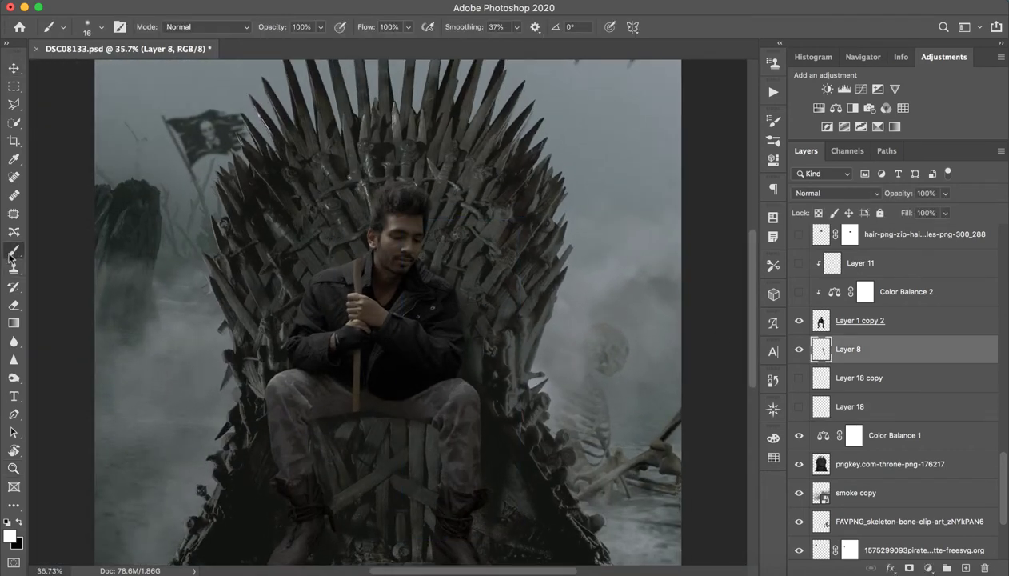
key(x)
drag(276, 29, 281, 33)
key(z)
drag(440, 271, 411, 277)
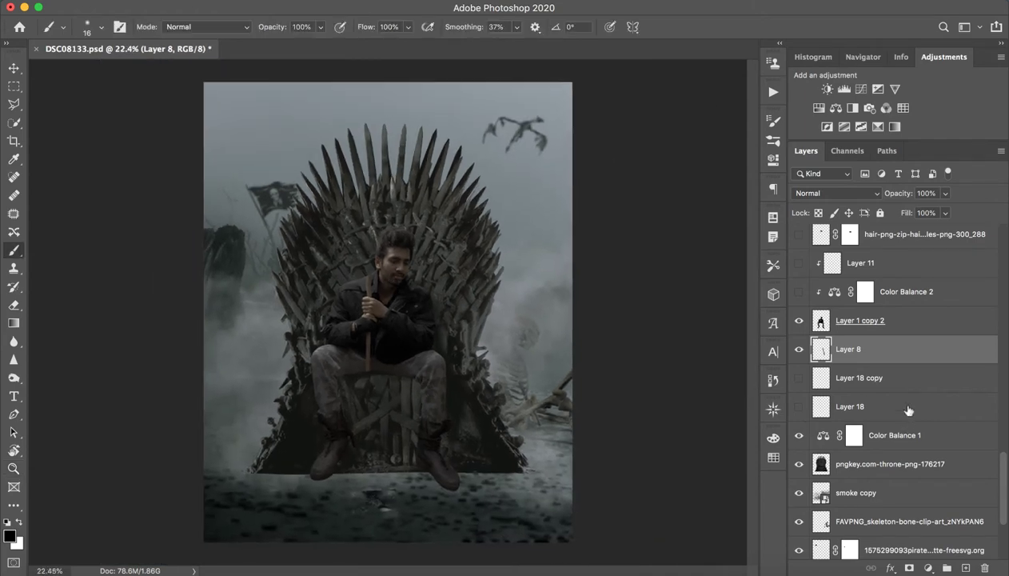
- Preview Layer 18 copy and Layer 18 with the man in place, leaving both hidden
click(798, 377)
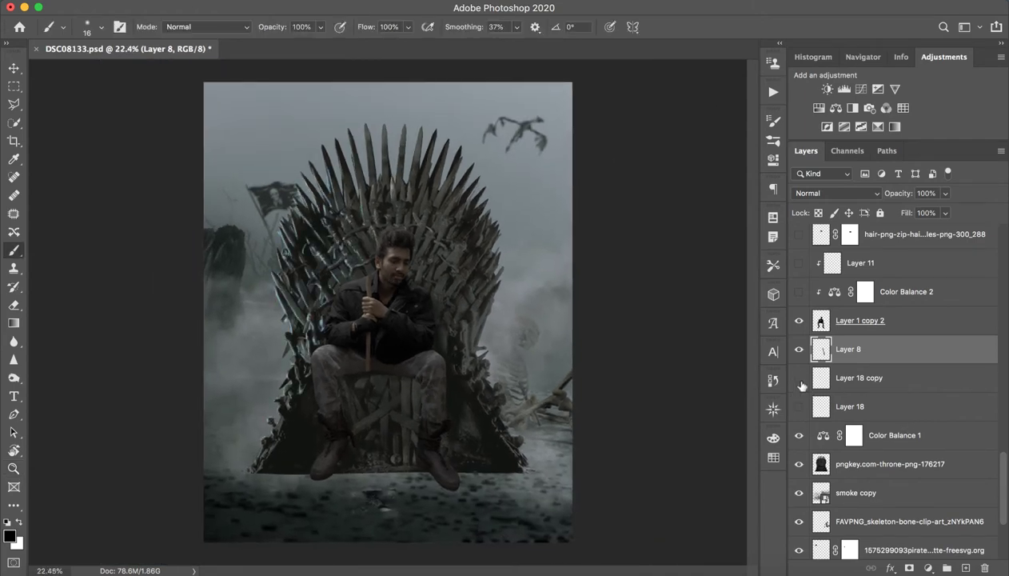
click(799, 378)
click(799, 406)
click(799, 407)
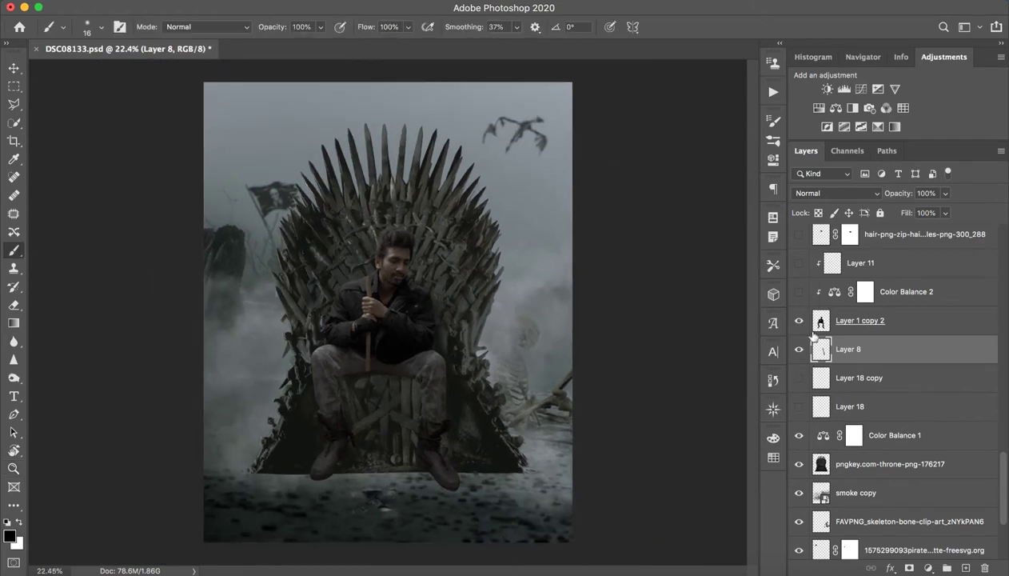
- Show the Color Balance 2 adjustment clipped to the man's layer, comparing him with it off and on
scroll(926, 379, up, 4)
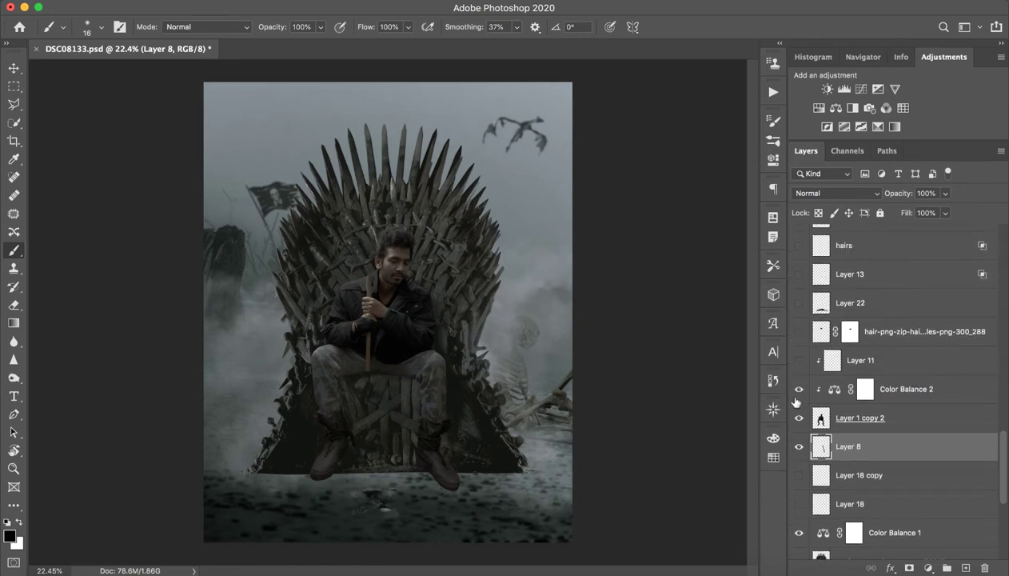
key(ctrl+space)
drag(383, 297, 465, 346)
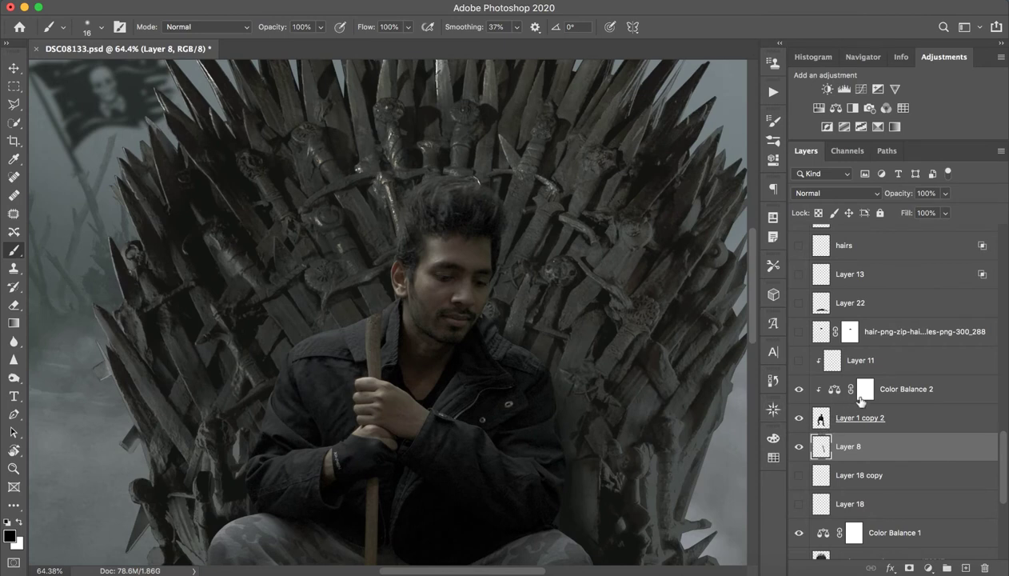
click(912, 393)
click(796, 396)
click(796, 391)
click(796, 390)
click(797, 390)
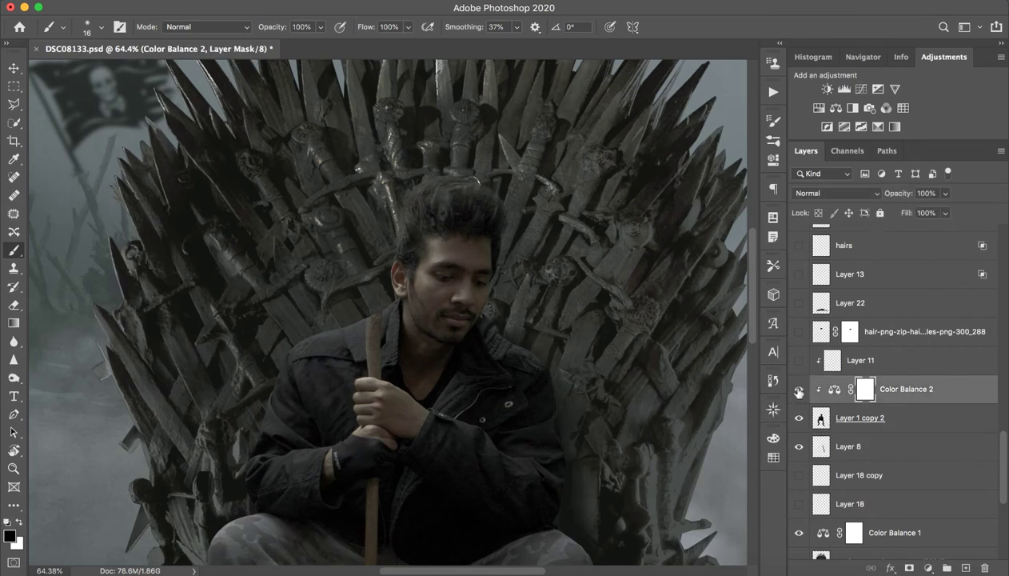
click(796, 390)
click(797, 390)
- Examine Color Balance 2's midtones, highlights and shadows settings, and recheck the man with the adjustment off and on
double_click(833, 390)
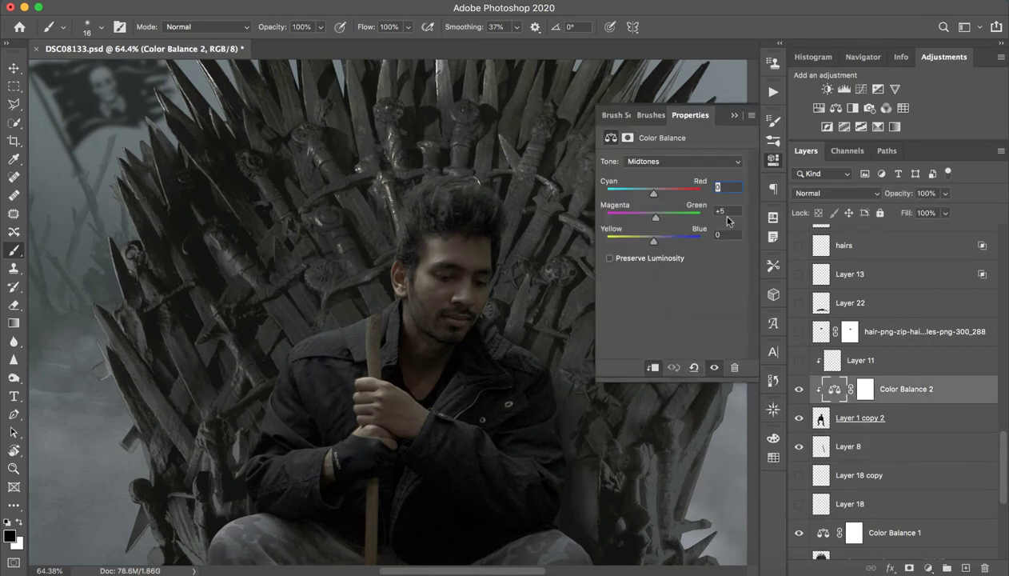
click(680, 161)
click(664, 171)
click(667, 161)
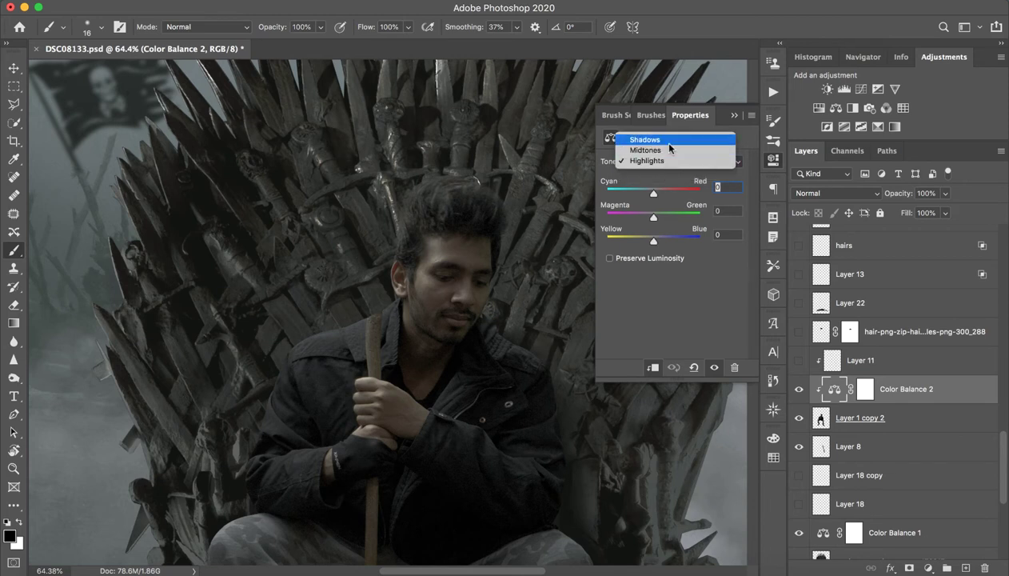
click(669, 141)
click(733, 115)
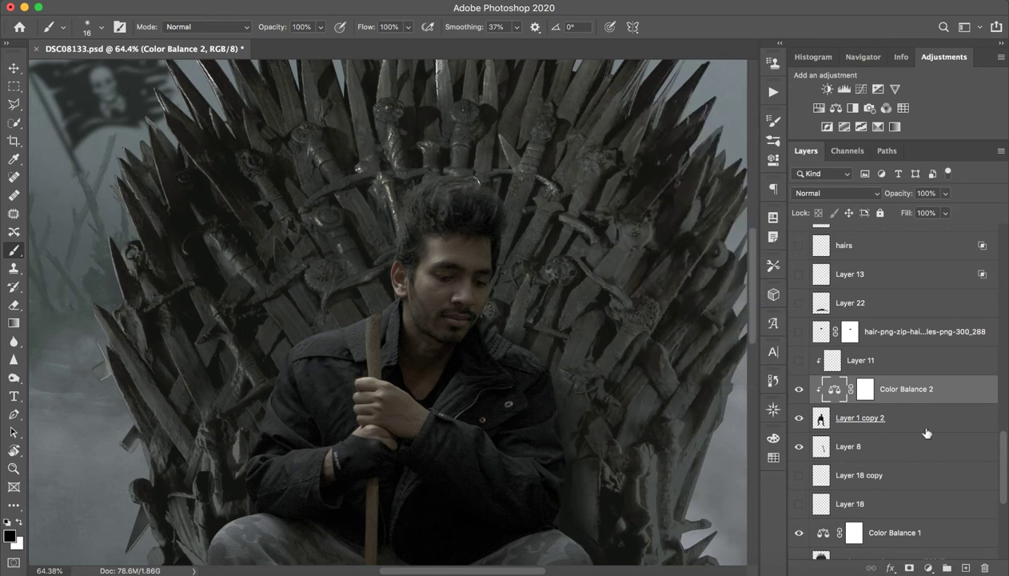
click(801, 394)
click(801, 395)
key(z)
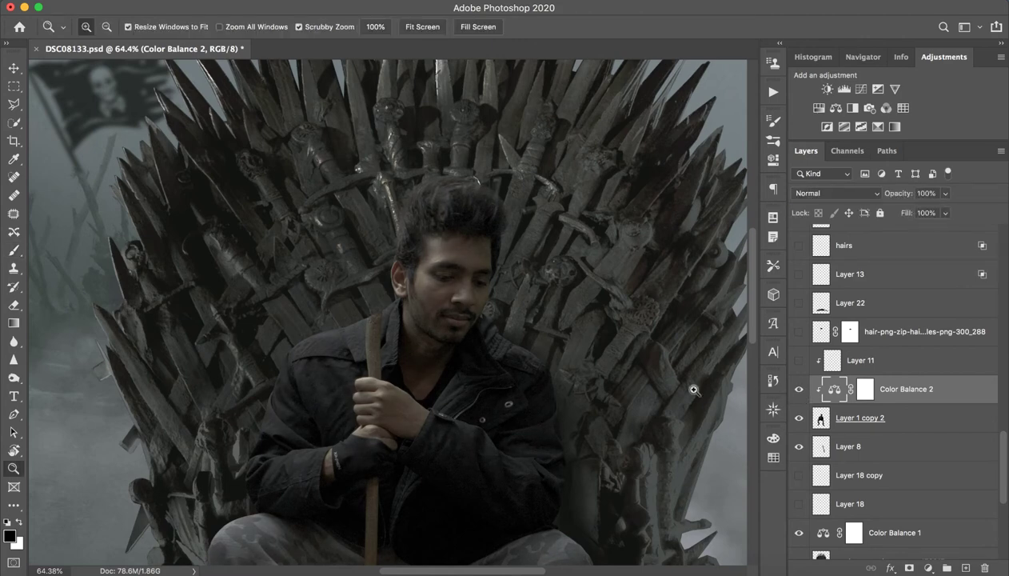
mouse_move(608, 392)
mouse_down()
mouse_move(478, 403)
mouse_move(557, 406)
mouse_up()
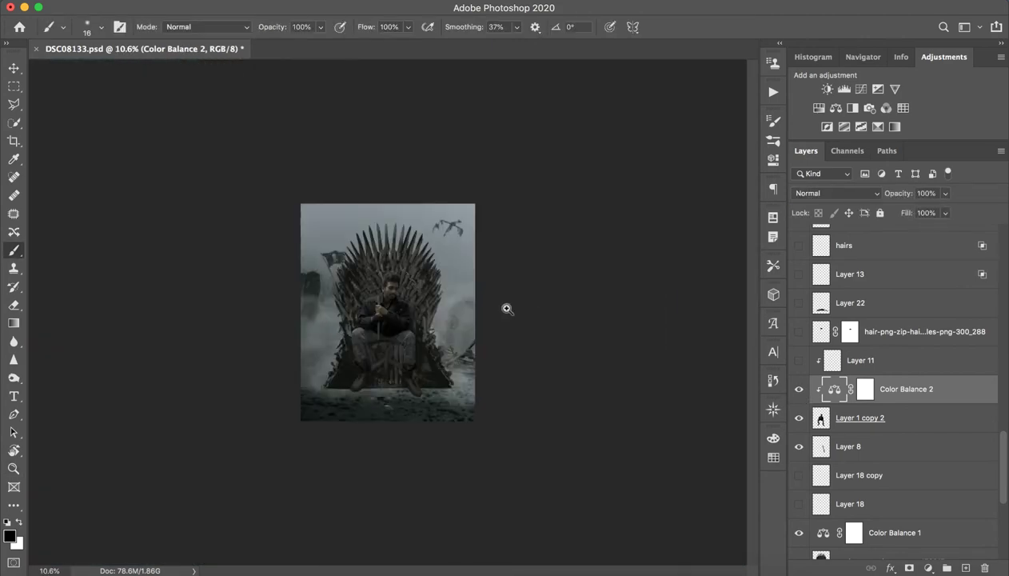
key(z)
drag(438, 298, 470, 278)
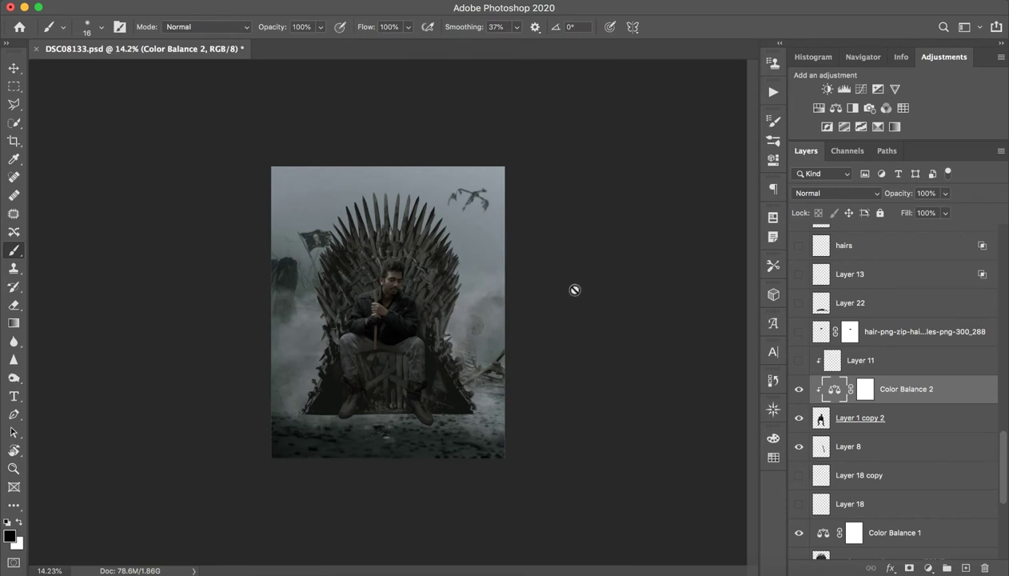
key(z)
drag(369, 279, 432, 293)
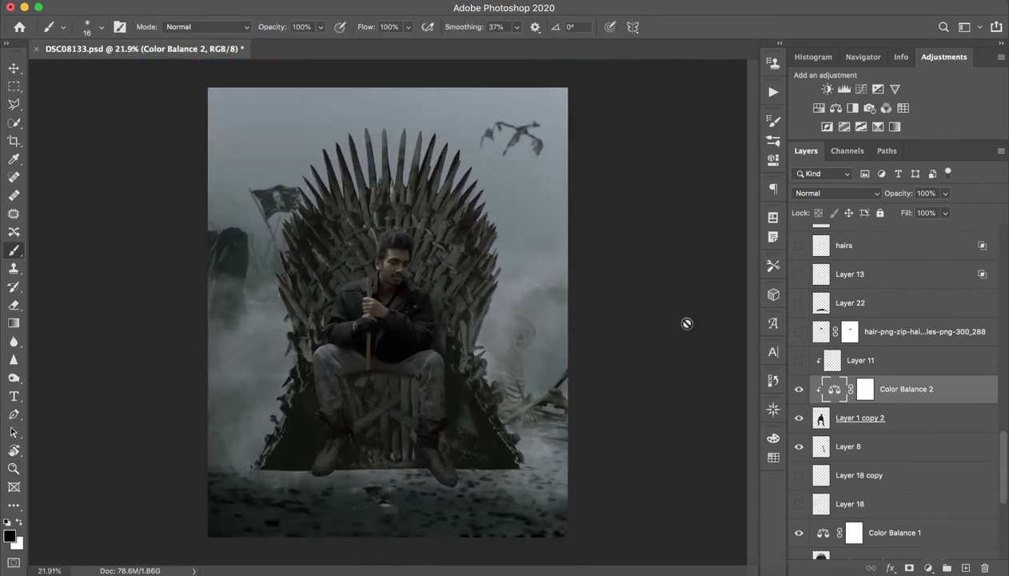
- Select Layer 11, compare the man's edge highlights with it on and off, and leave the layer hidden
click(884, 364)
click(798, 360)
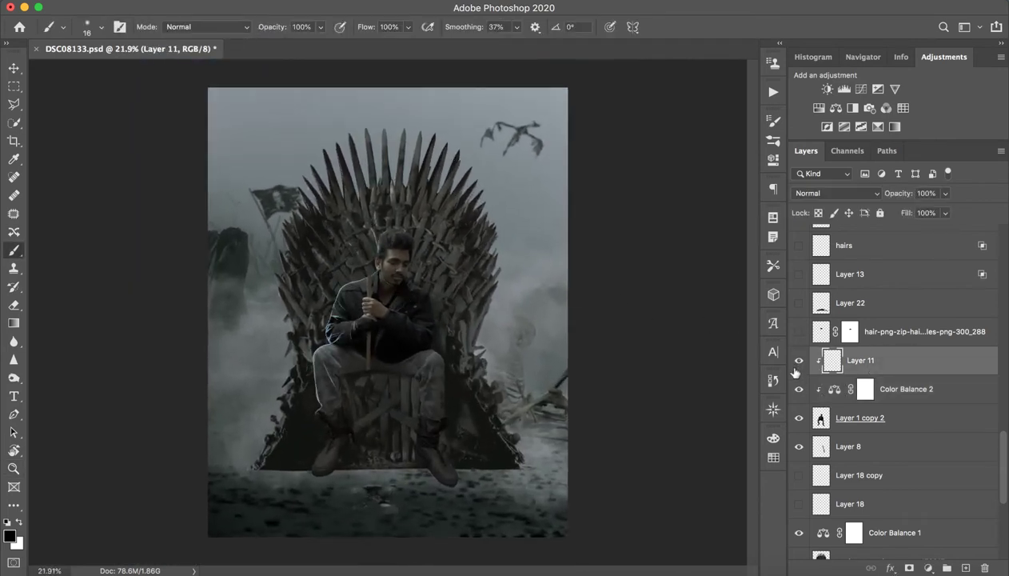
click(798, 360)
click(798, 361)
key(z)
mouse_move(388, 273)
mouse_down()
mouse_move(407, 274)
mouse_move(393, 275)
mouse_up()
key(b)
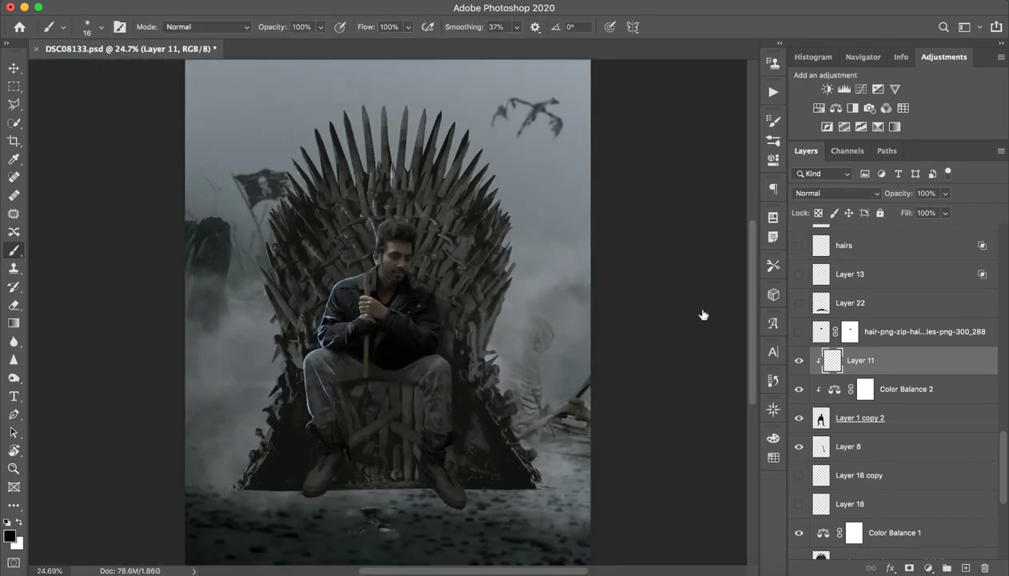
alt+click(798, 364)
alt+click(798, 364)
click(798, 360)
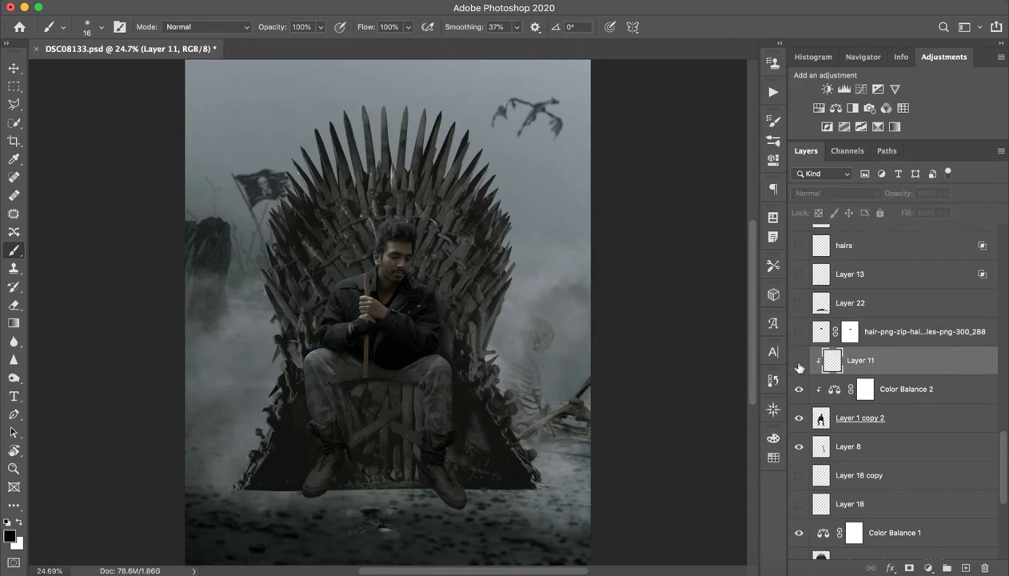
- Select and show the masked hair-png-zip-hairstyles-png-300_288 layer above Layer 11
key(z)
drag(545, 297, 470, 313)
key(b)
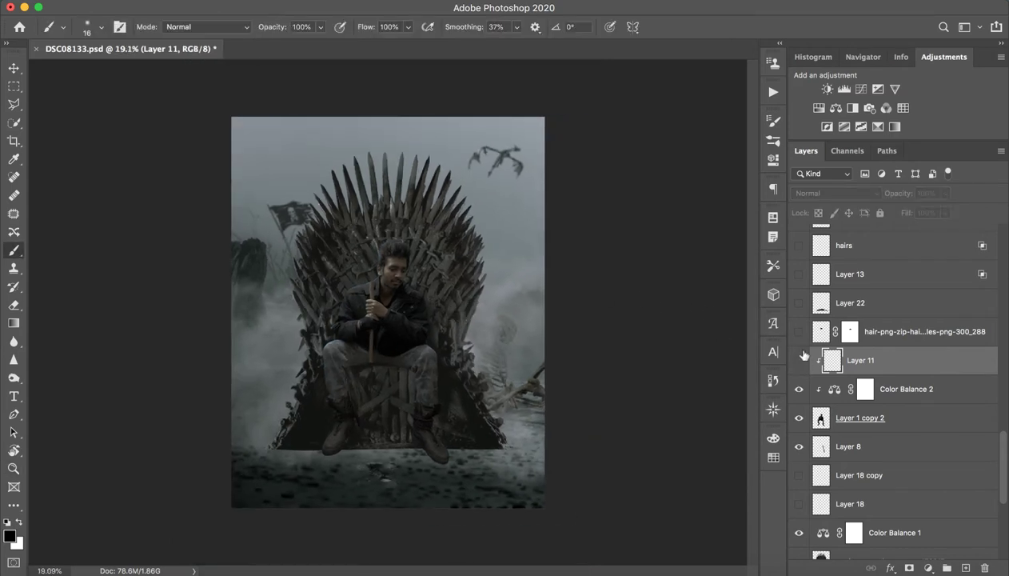
click(879, 315)
click(848, 331)
click(798, 332)
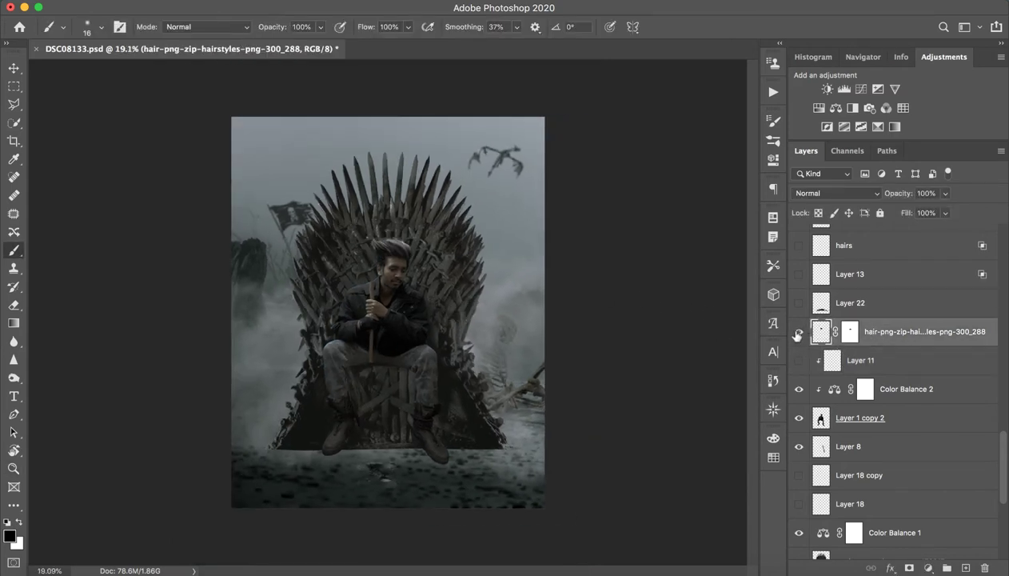
- Compare the man's head with the added hairstyle layer off and on, leaving it visible
key(z)
mouse_move(408, 257)
mouse_down()
mouse_move(432, 258)
mouse_move(406, 263)
mouse_move(416, 263)
mouse_up()
key(b)
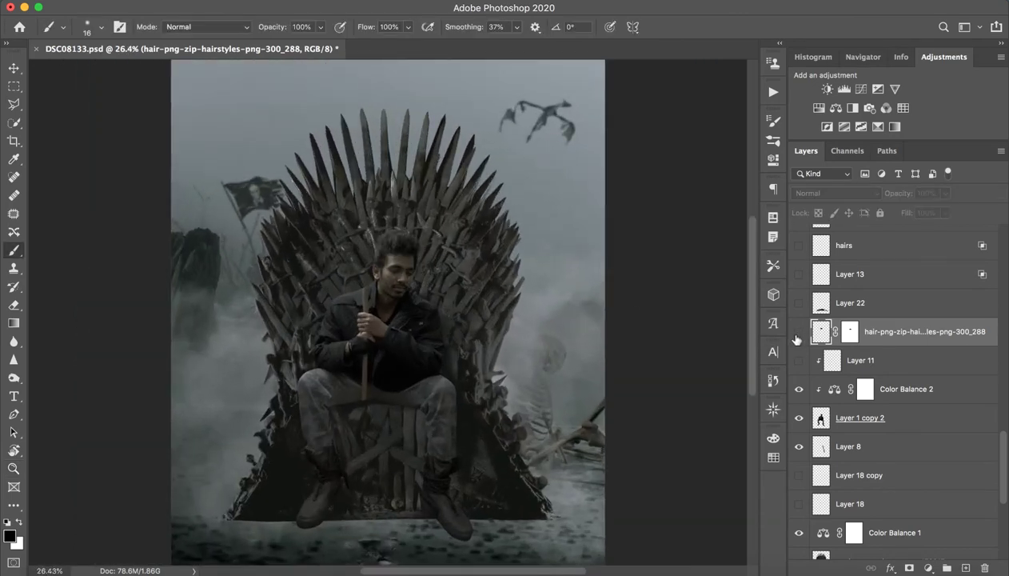
click(795, 335)
click(794, 337)
click(799, 331)
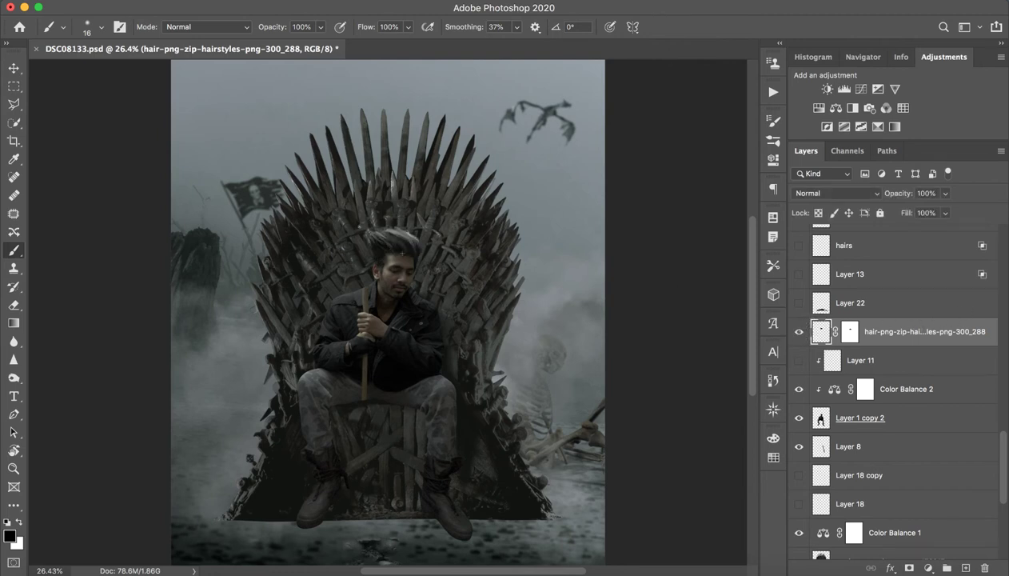
- Select Layer 22, preview its dark shadow at the foot of the throne, and leave it hidden
key(z)
mouse_move(439, 265)
mouse_down()
mouse_move(389, 274)
mouse_move(409, 271)
mouse_up()
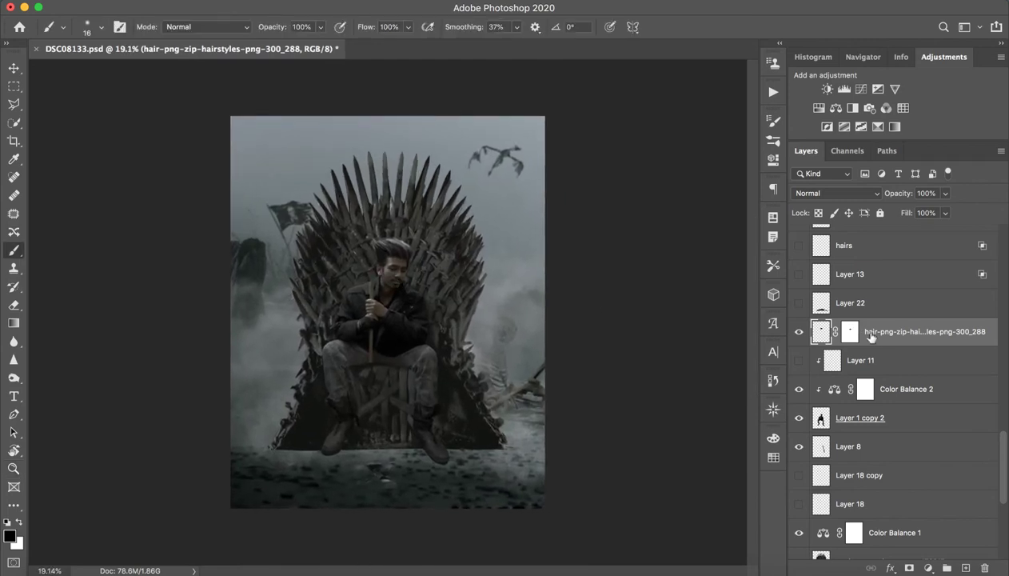
drag(864, 313, 805, 316)
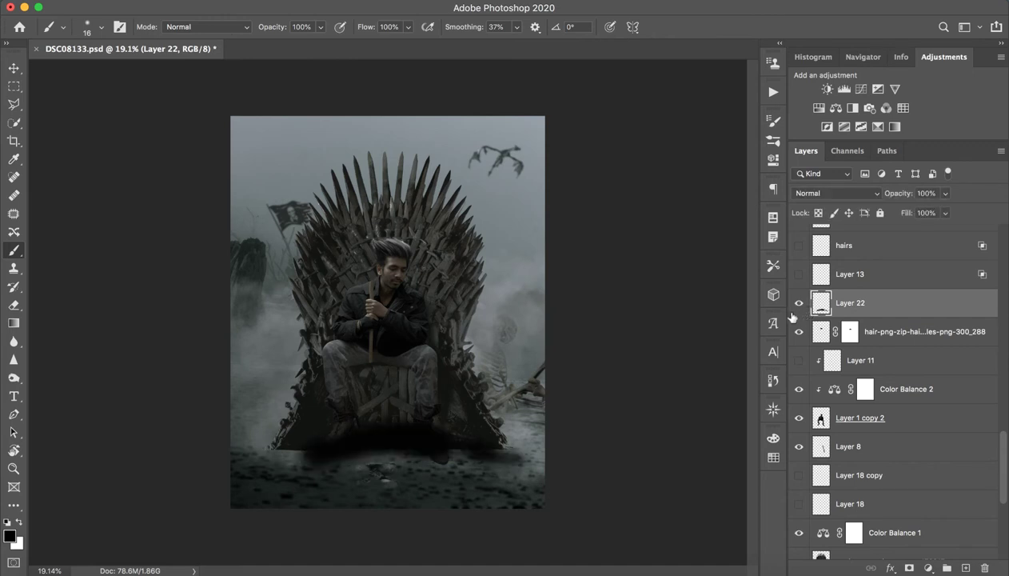
click(799, 308)
click(798, 307)
click(798, 306)
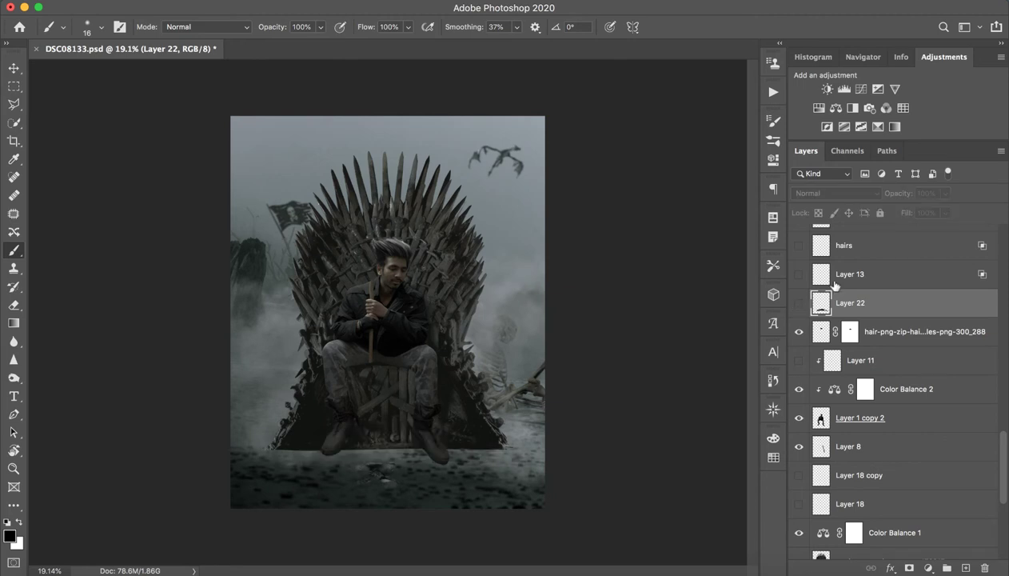
- Select Layer 13 above Layer 22 and show it
scroll(853, 291, up, 1)
click(857, 307)
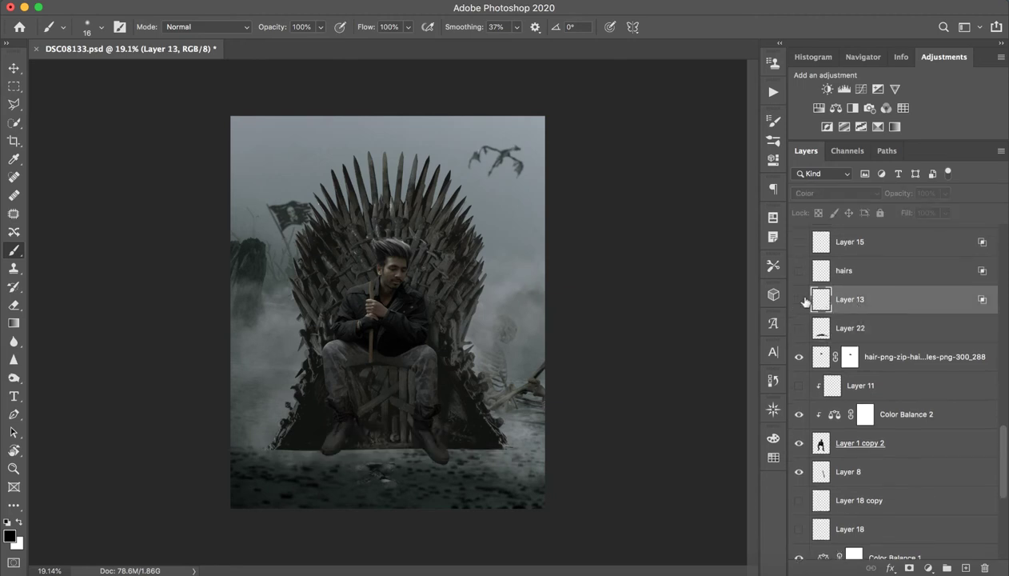
click(798, 301)
click(800, 303)
click(799, 301)
click(799, 301)
- Compare the man's face and hair up close with Layer 13 off and on
key(z)
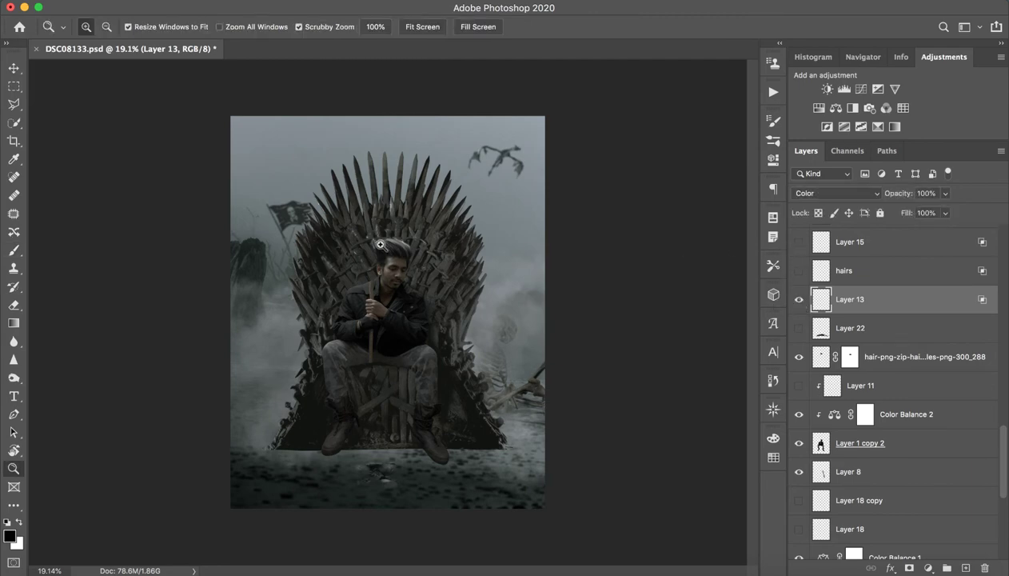
drag(379, 261, 505, 246)
key(b)
click(798, 301)
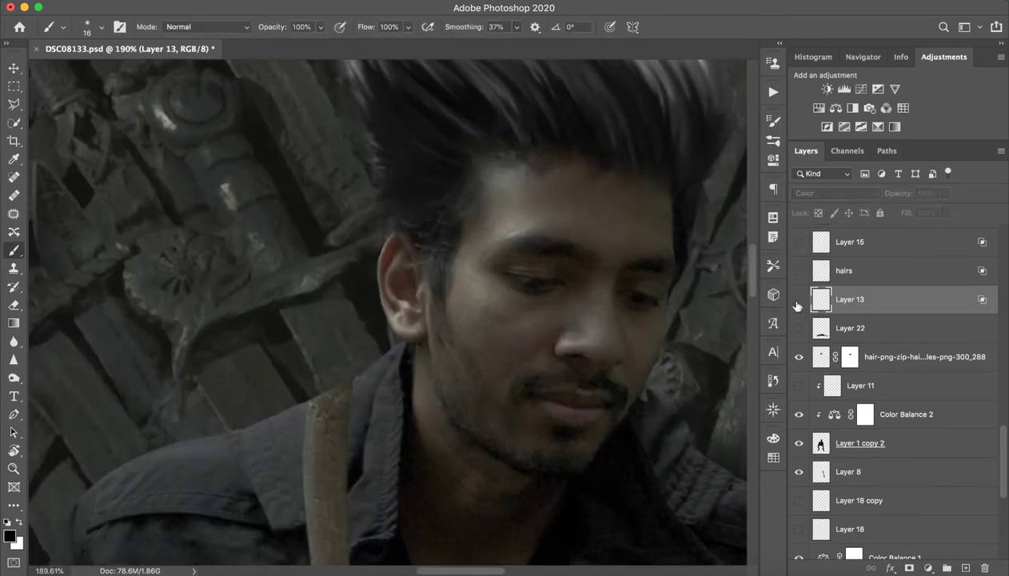
click(799, 300)
click(799, 301)
click(799, 301)
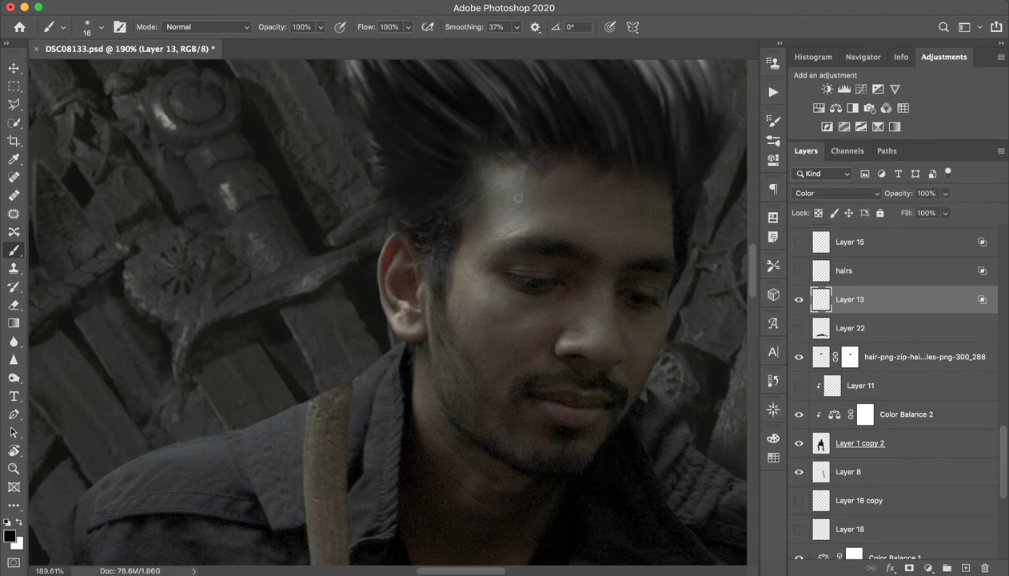
click(798, 300)
- Review Layer 13's blending options, including its Blend If range, and close them without changes
double_click(906, 307)
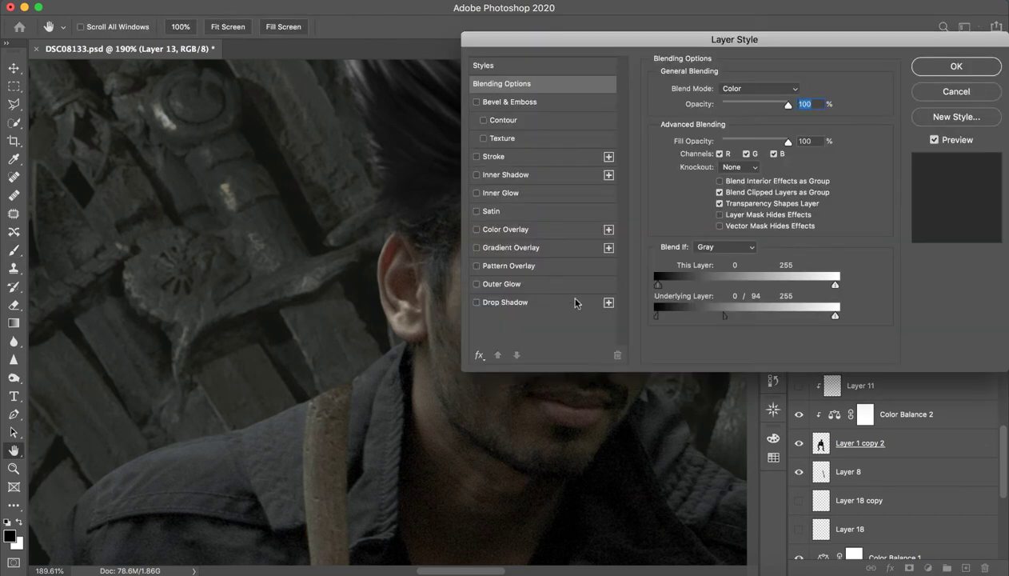
click(956, 92)
- Select the hairs layer, preview its blue strand highlights on the man's hair, and leave it hidden
click(846, 271)
click(799, 270)
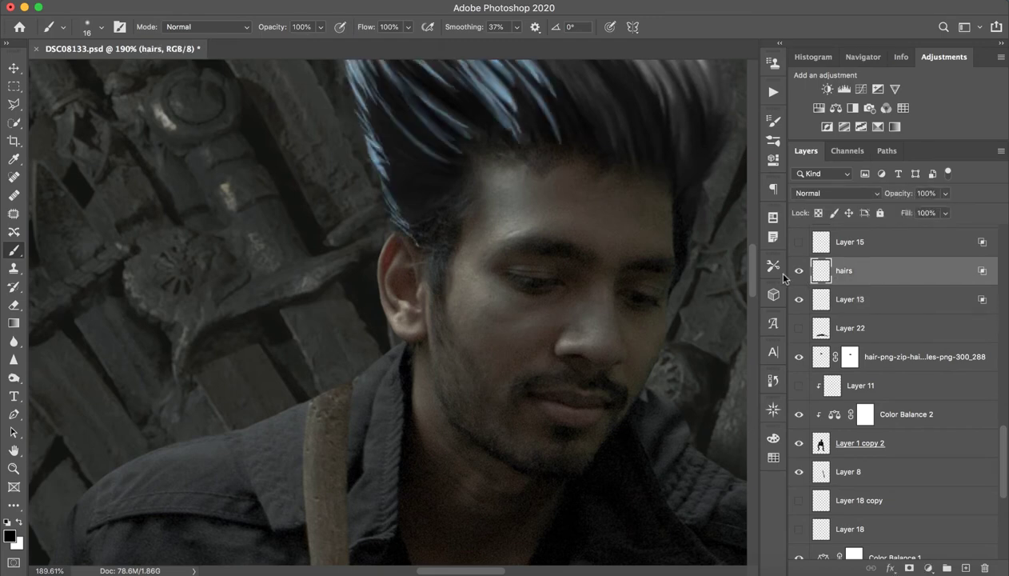
key(z)
drag(670, 248, 577, 260)
key(b)
click(799, 270)
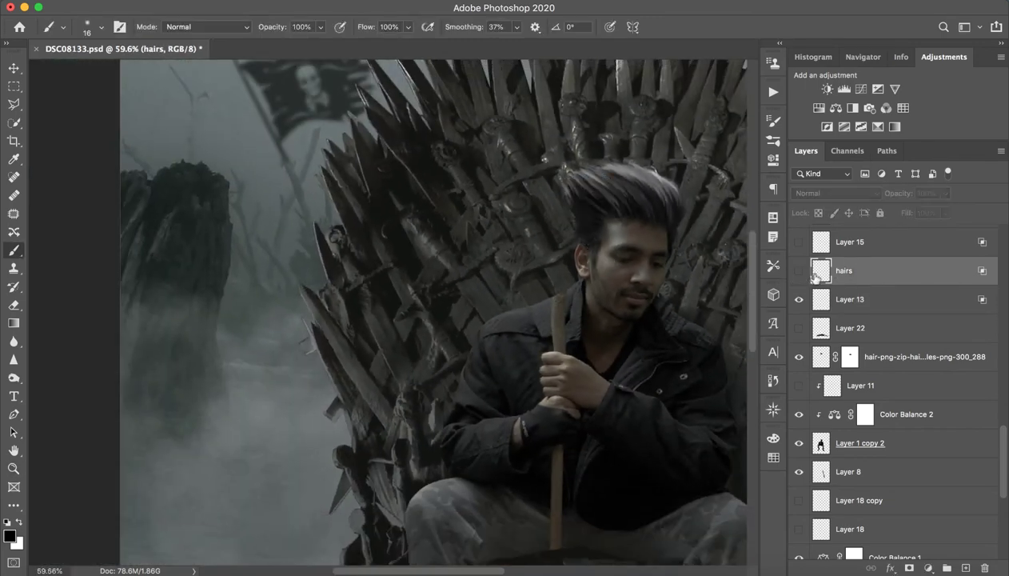
- Preview Layer 15, Layer 16 and Layer 17 on the full composite, leaving all three hidden
scroll(800, 248, up, 7)
scroll(708, 307, down, 2)
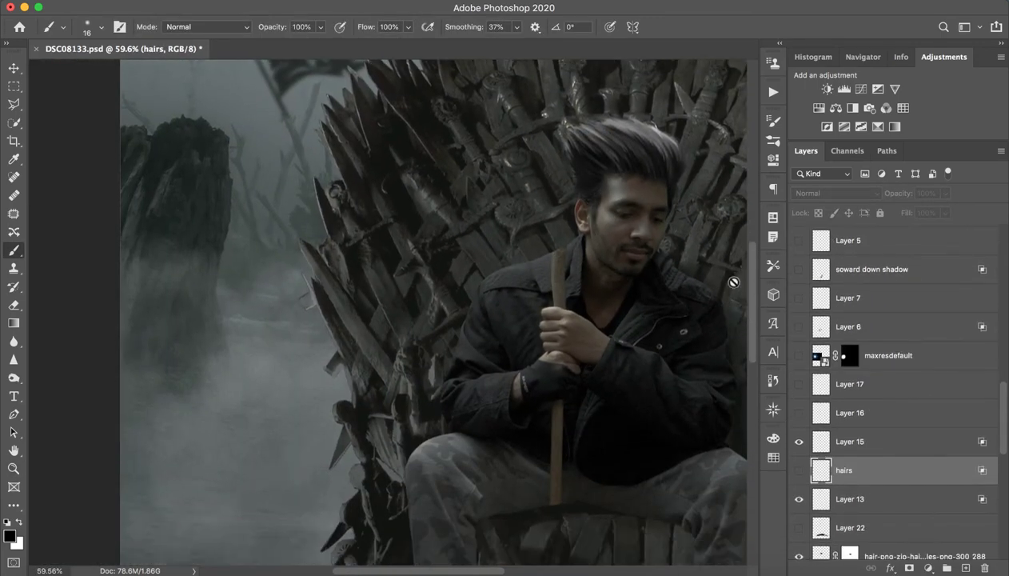
key(z)
drag(595, 368, 536, 371)
key(b)
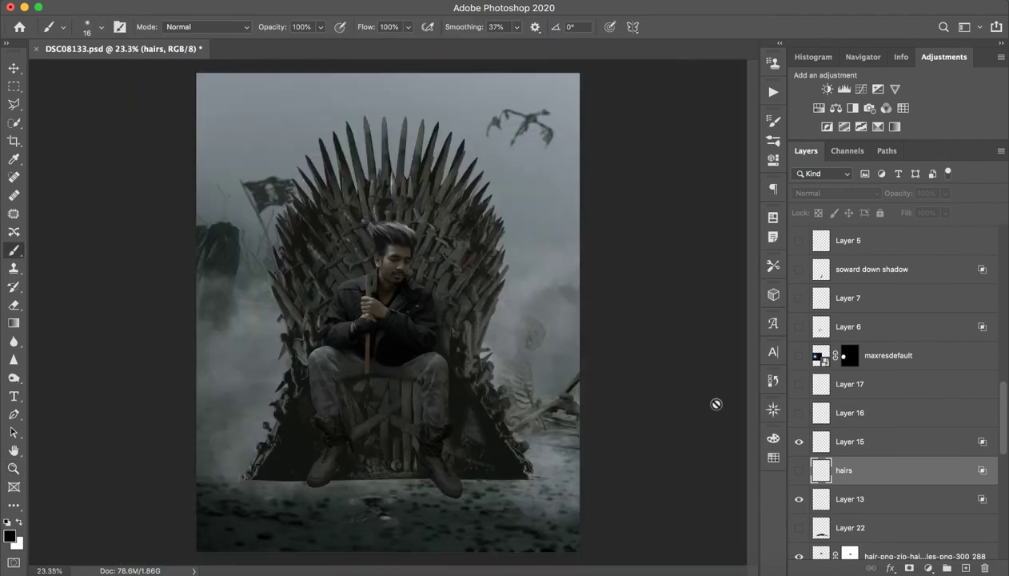
scroll(826, 472, down, 4)
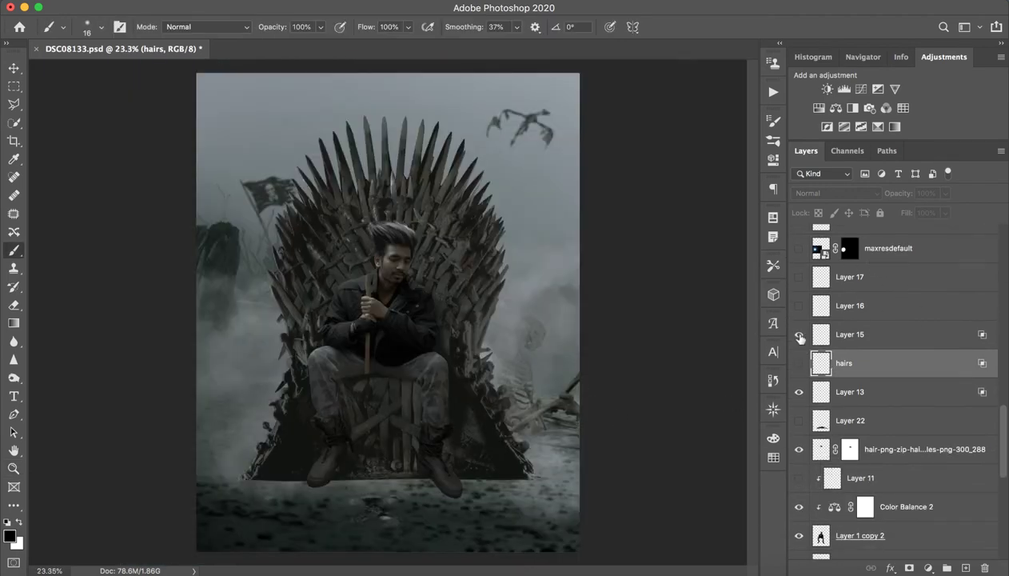
click(799, 307)
click(799, 278)
drag(799, 309, 798, 333)
scroll(799, 319, up, 3)
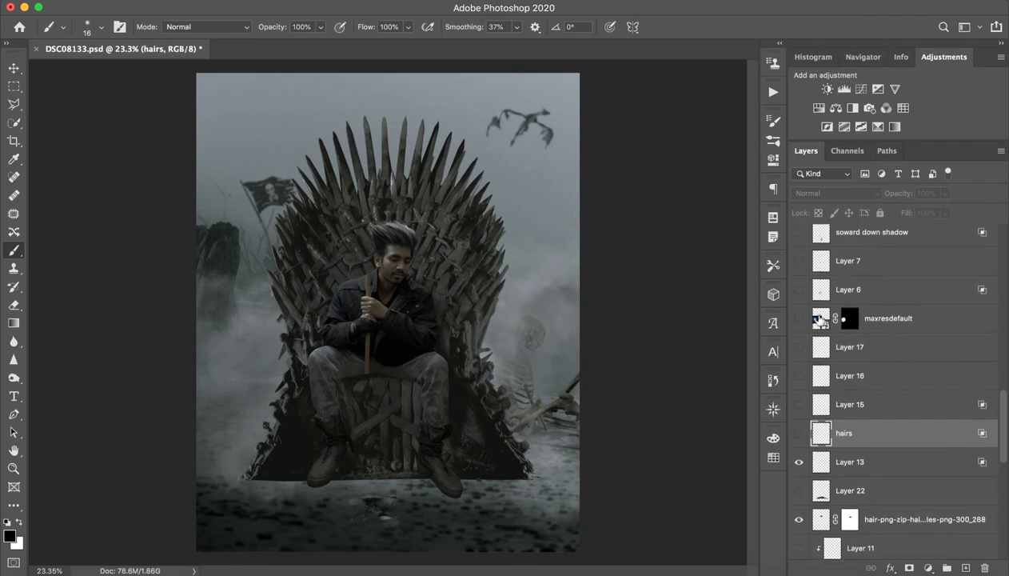
- Show and select the maxresdefault glowing orb layer, and show Layer 18's blue edge highlights on the throne
click(798, 336)
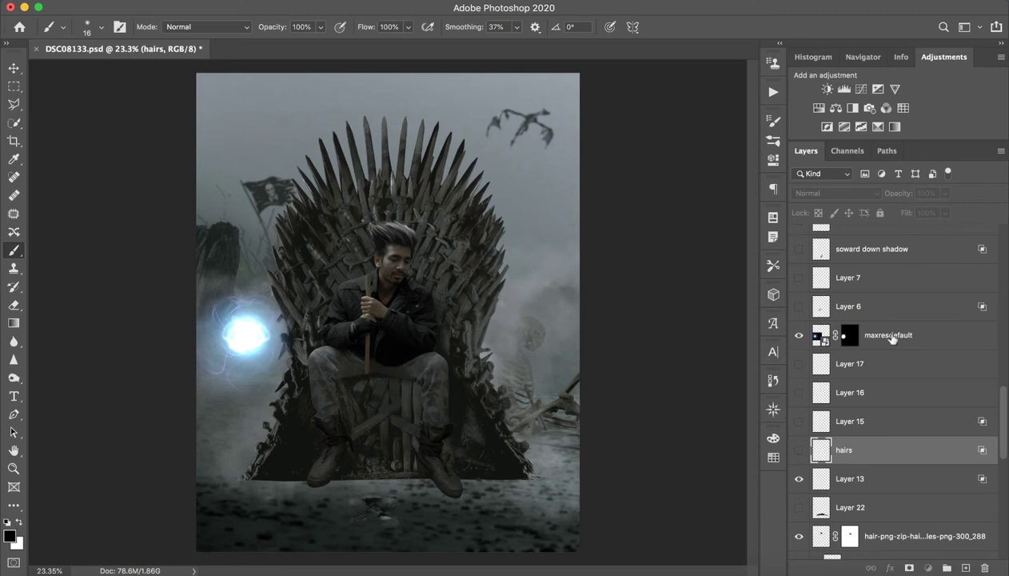
click(880, 336)
scroll(868, 360, down, 10)
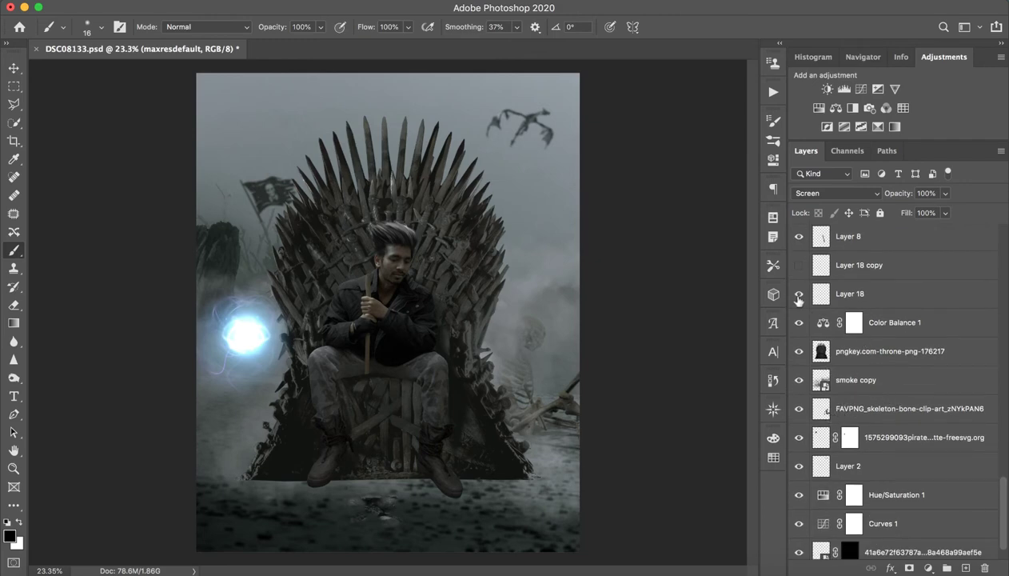
click(798, 296)
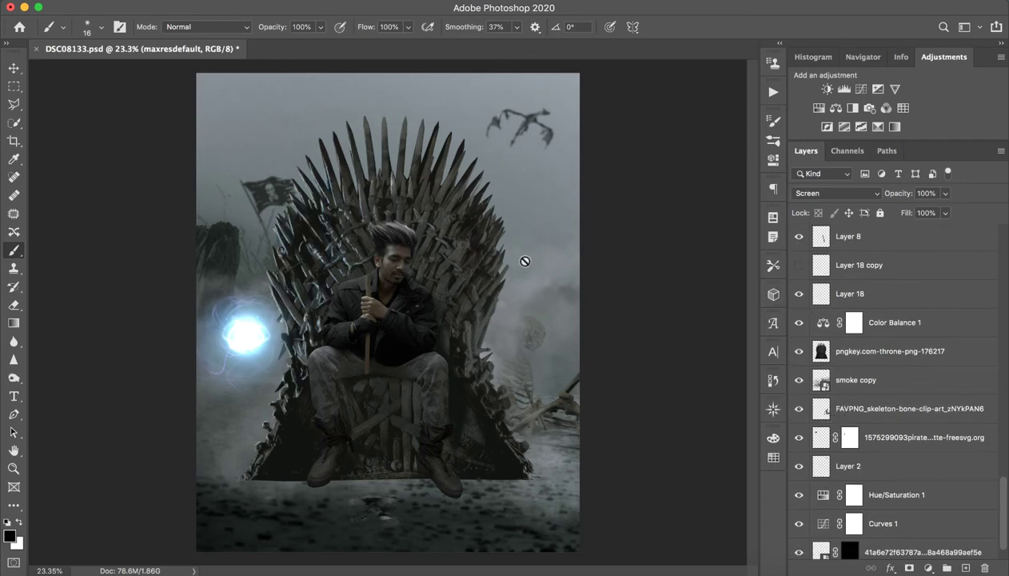
key(z)
drag(258, 277, 335, 248)
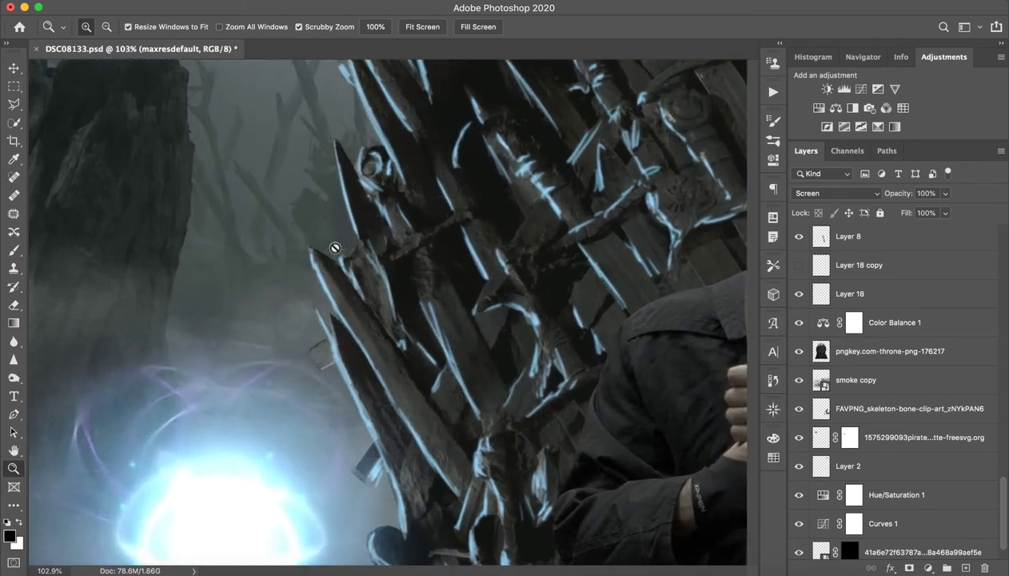
key(b)
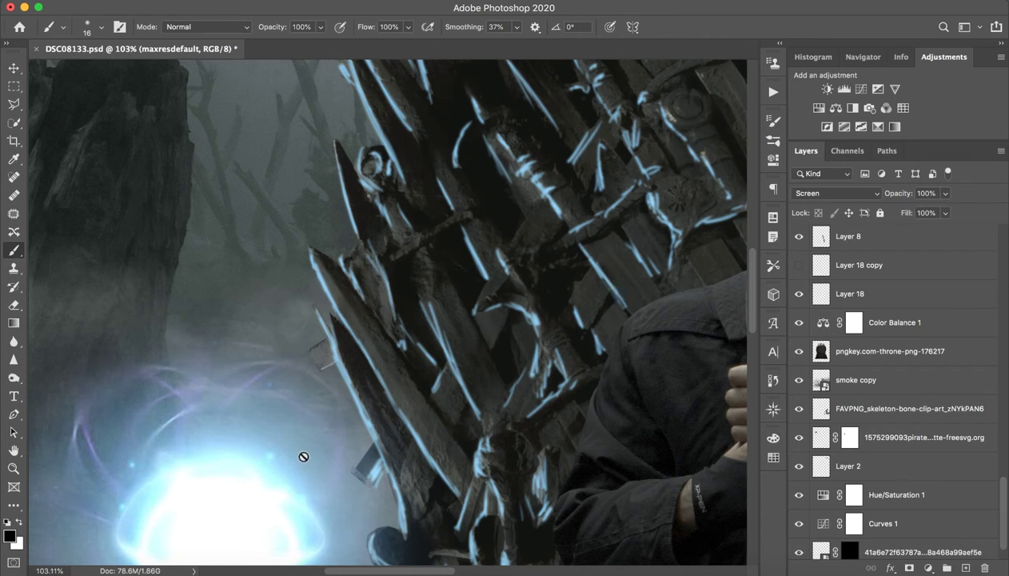
- Sample the orb's light blue as the paint colour, and select Layer 18 to compare its highlights off and on
alt+click(283, 477)
click(872, 301)
click(798, 294)
click(798, 294)
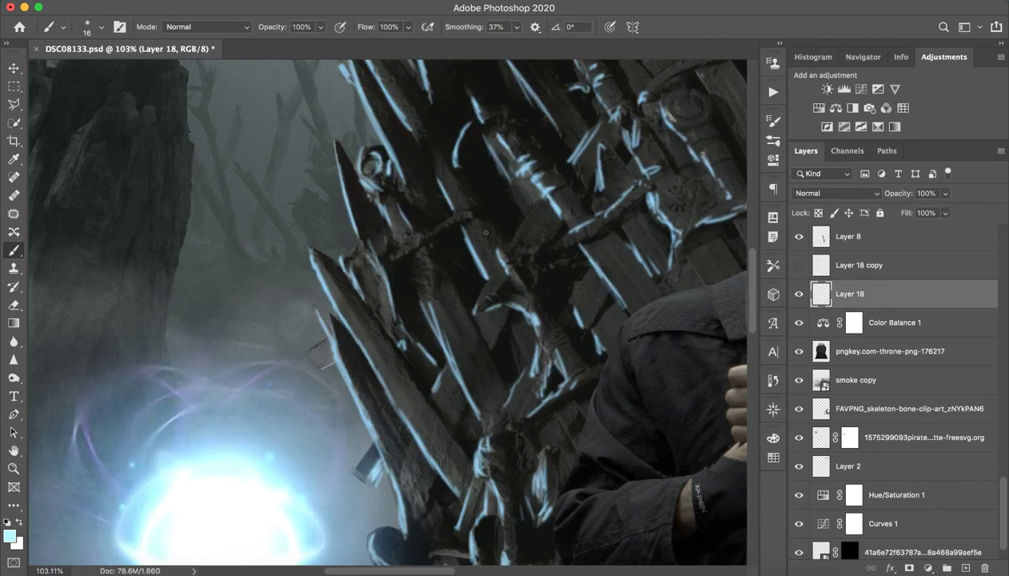
- Set the brush size to 13 and examine Layer 18's blue highlights across the throne from farther out
drag(492, 250, 484, 250)
key(z)
mouse_move(524, 262)
mouse_down()
mouse_move(457, 288)
mouse_move(499, 288)
mouse_up()
key(b)
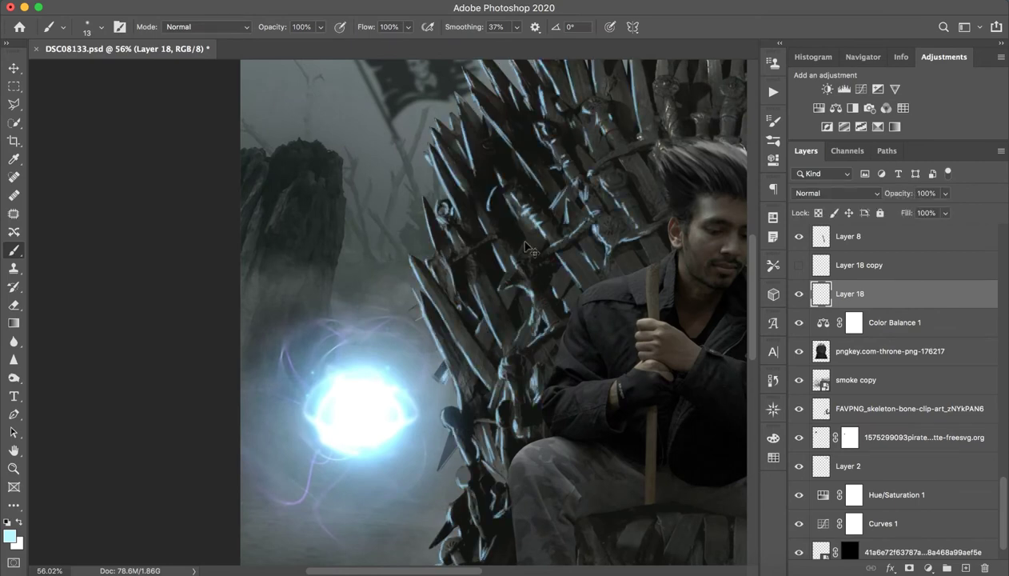
key(z)
key(b)
mouse_move(526, 248)
mouse_down()
mouse_move(555, 241)
mouse_move(521, 274)
mouse_move(464, 280)
mouse_move(485, 280)
mouse_up()
key(z)
key(b)
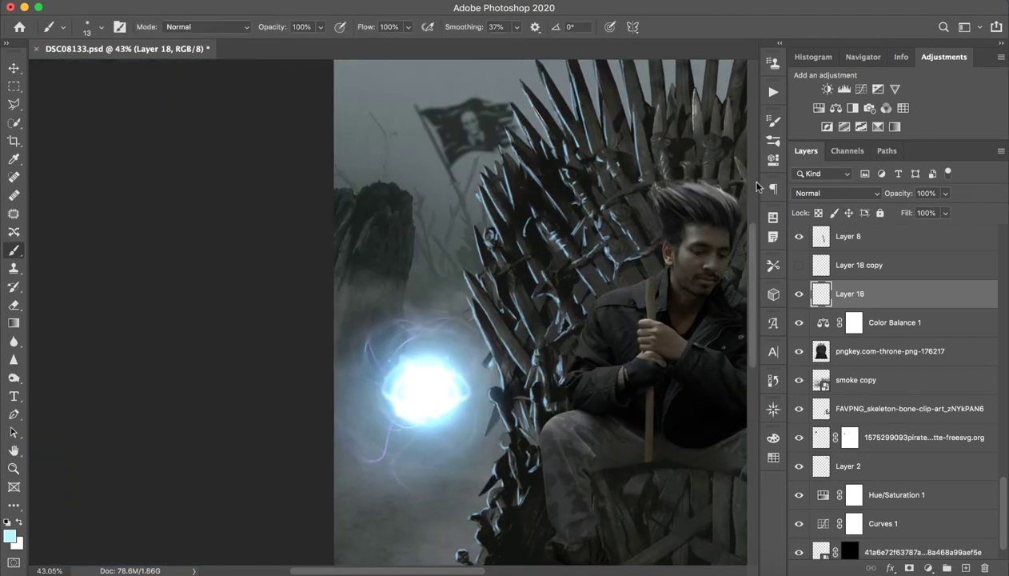
- Select and show Layer 18 copy, and check the throne highlights on the whole composite
click(880, 268)
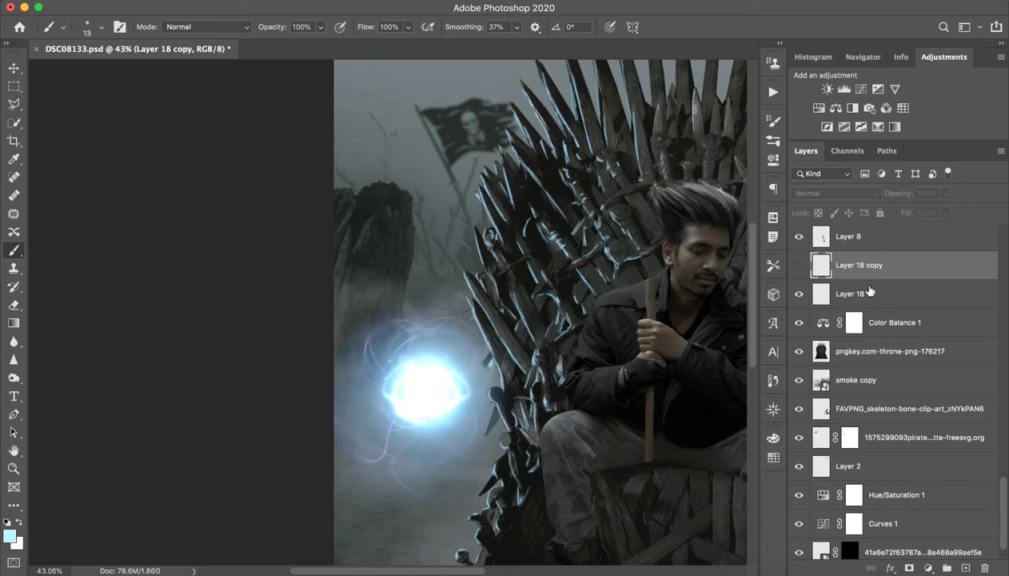
click(798, 265)
key(z)
mouse_move(628, 251)
mouse_down()
mouse_move(358, 278)
mouse_move(388, 274)
mouse_up()
key(b)
key(z)
key(b)
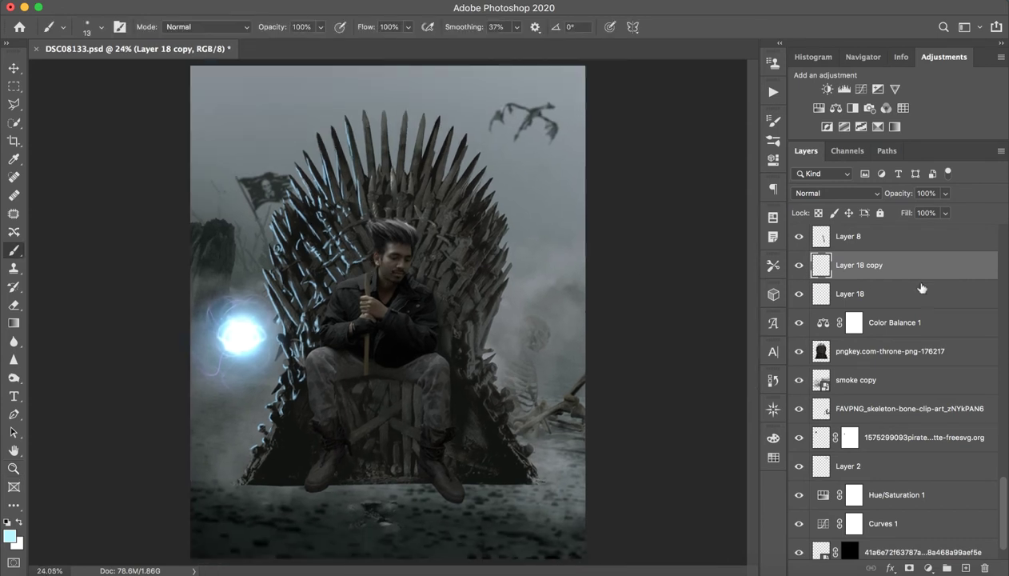
- Show Layer 11, the clipped layer above Color Balance 2, to add rim light to the man
scroll(942, 306, up, 5)
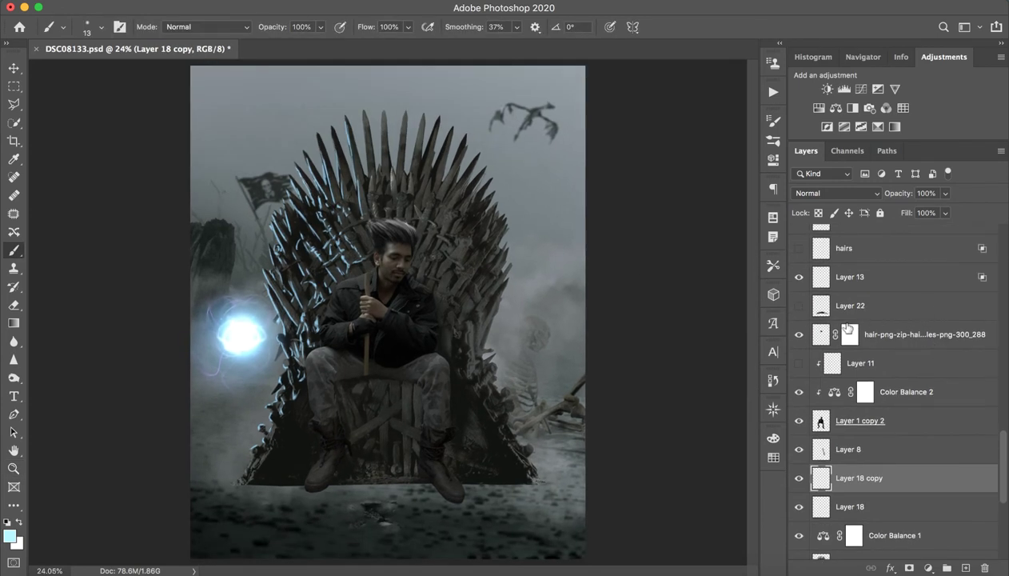
click(799, 363)
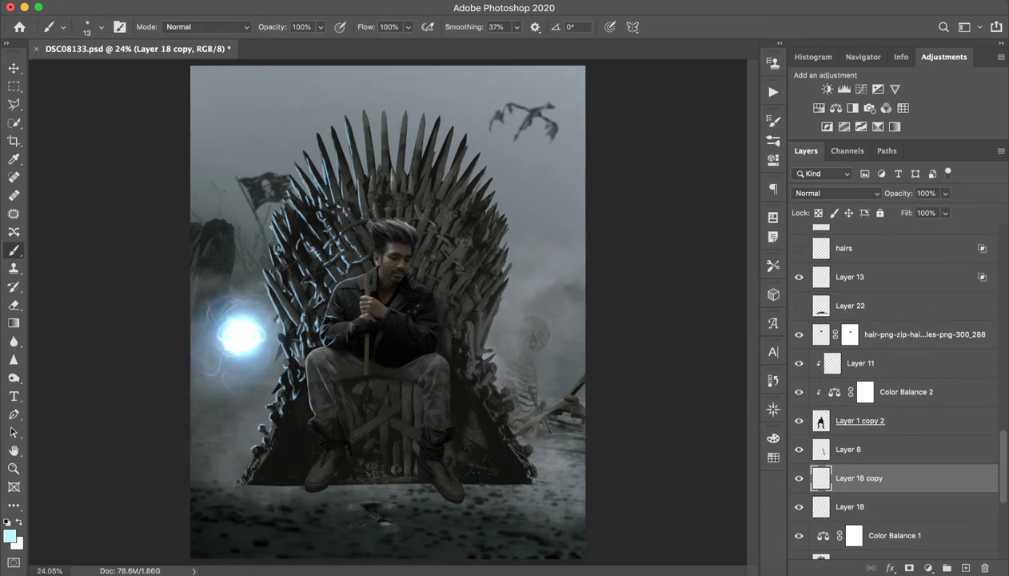
key(z)
click(320, 279)
key(z)
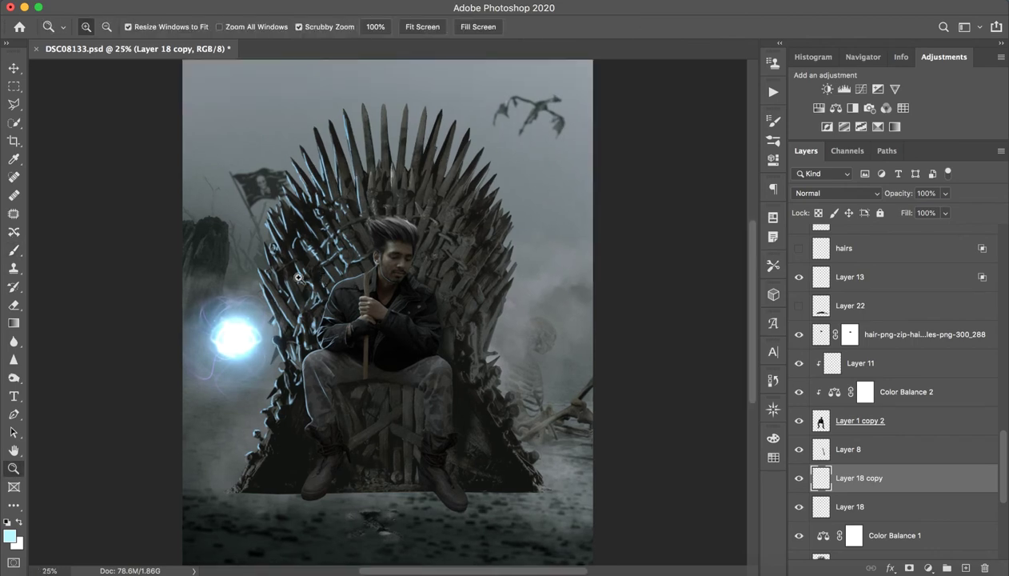
- Examine the blue rim light on the man and the throne up close and on the full composite
drag(302, 275, 364, 275)
key(b)
drag(385, 403, 432, 273)
key(z)
drag(534, 269, 481, 269)
key(b)
drag(582, 224, 454, 349)
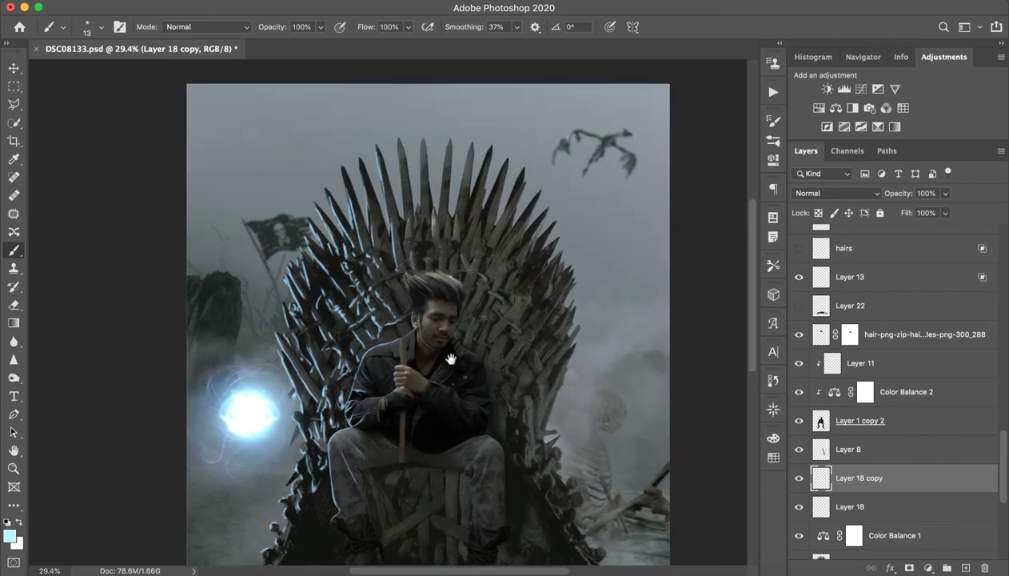
key(z)
drag(581, 361, 532, 385)
- Select Layer 22 without showing it, and show the hairs layer with its blue strand highlights
scroll(870, 422, up, 2)
scroll(871, 423, up, 4)
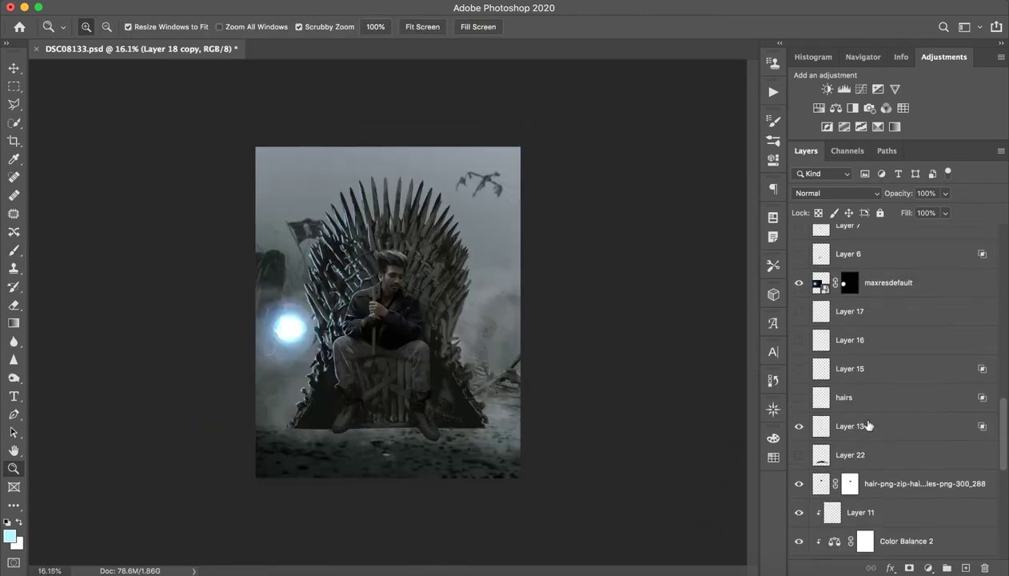
click(852, 460)
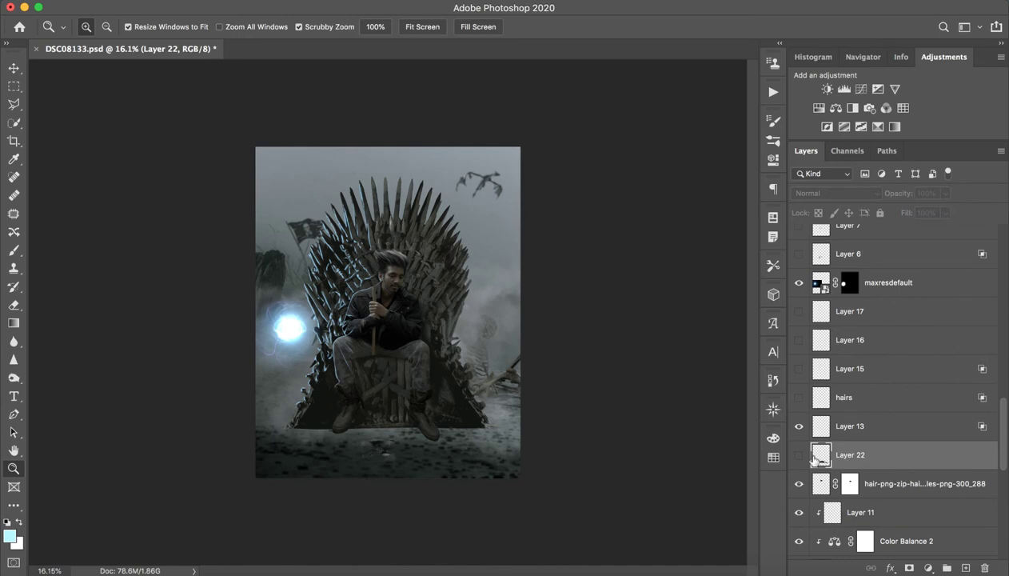
click(799, 399)
drag(372, 263, 392, 278)
- Select and show Layer 15, and check its effect on the composite
click(864, 370)
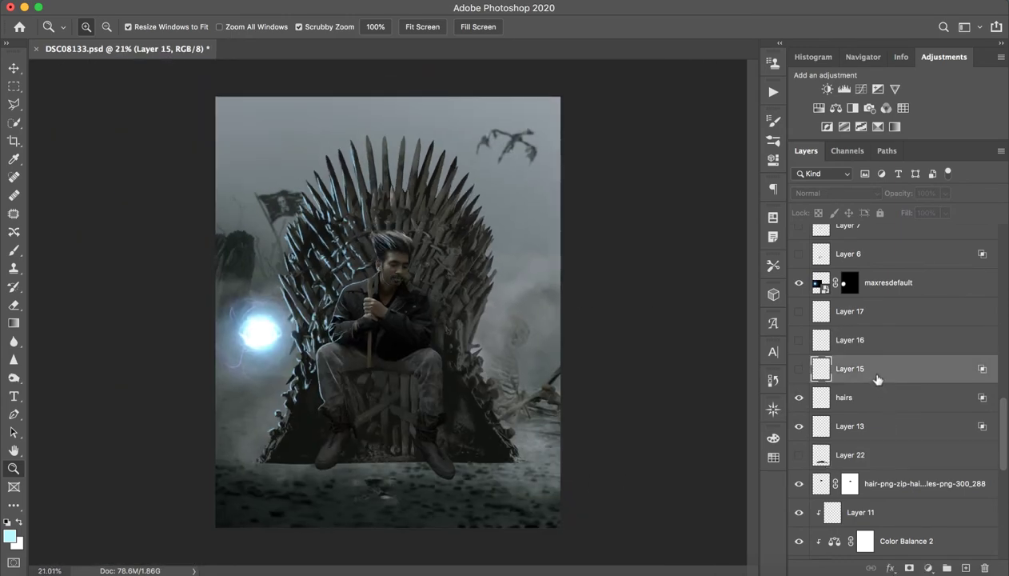
click(799, 368)
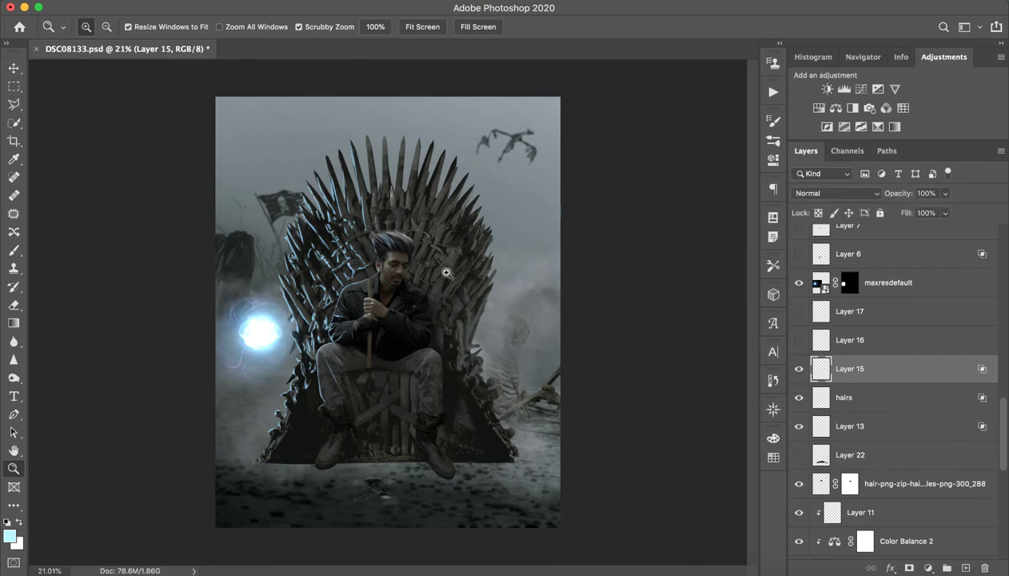
mouse_move(372, 251)
mouse_down()
mouse_move(491, 254)
mouse_move(454, 268)
mouse_move(368, 271)
mouse_up()
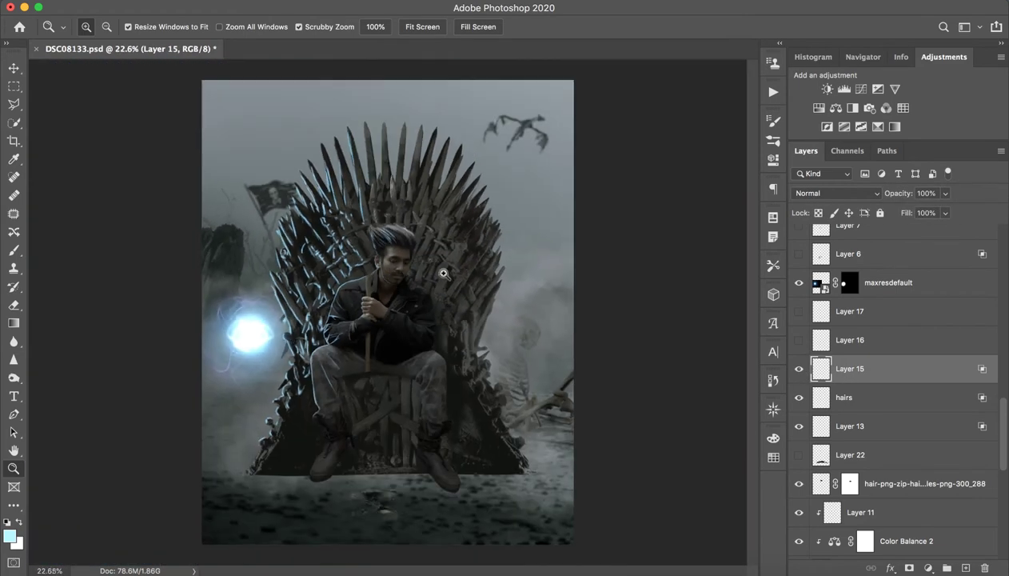
- Select Layer 16, compare it off and on, and leave both Layer 16 and Layer 17 visible
click(822, 340)
click(799, 341)
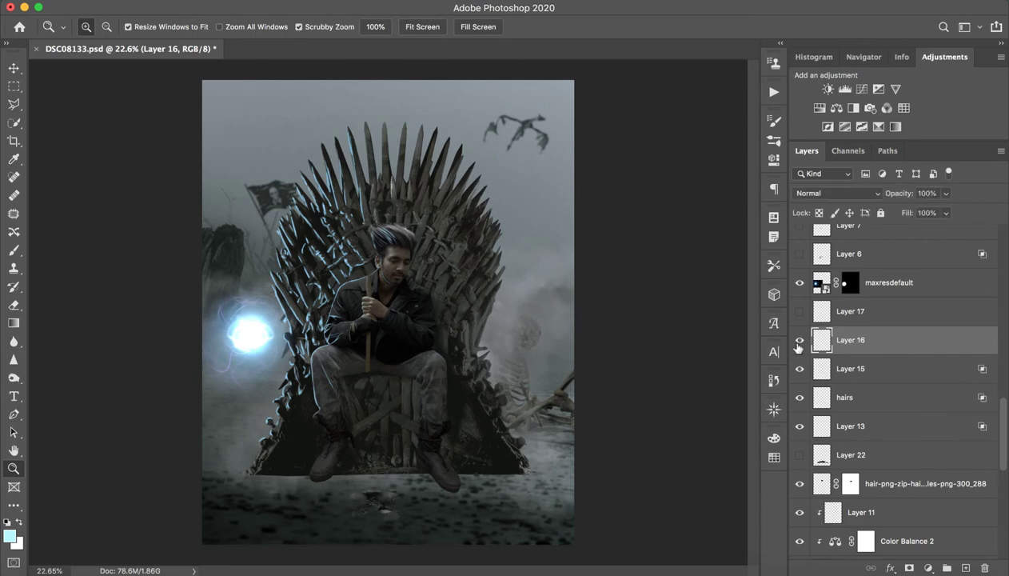
click(799, 341)
click(799, 341)
click(799, 311)
- Compare Layer 6 off and on around the man's legs and the seat, leaving it visible
click(799, 254)
click(801, 255)
drag(319, 370, 391, 343)
scroll(391, 343, down, 3)
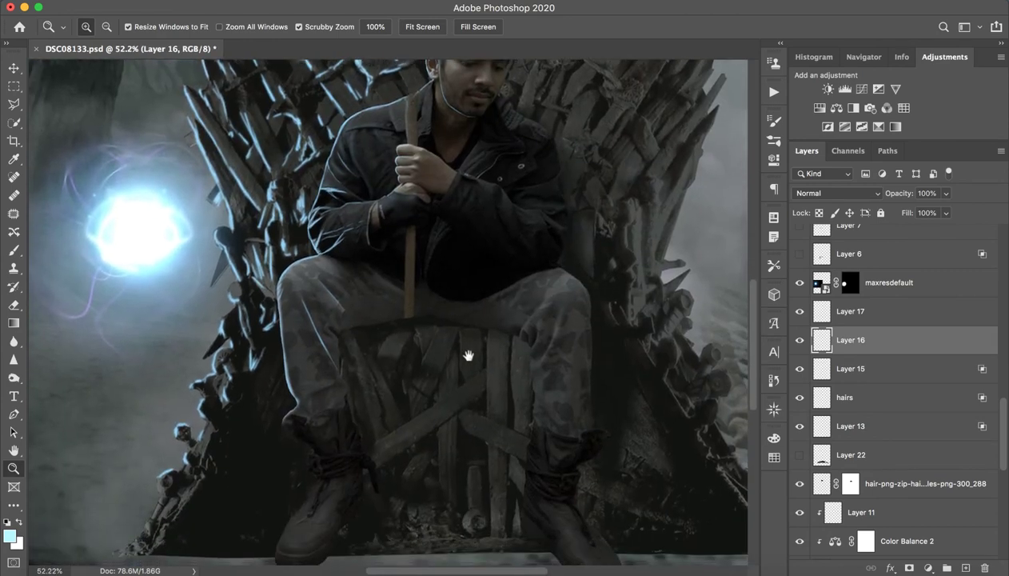
click(800, 254)
- Select and show Layer 7, and show the soward down shadow layer to check the ground below the throne
scroll(908, 293, up, 5)
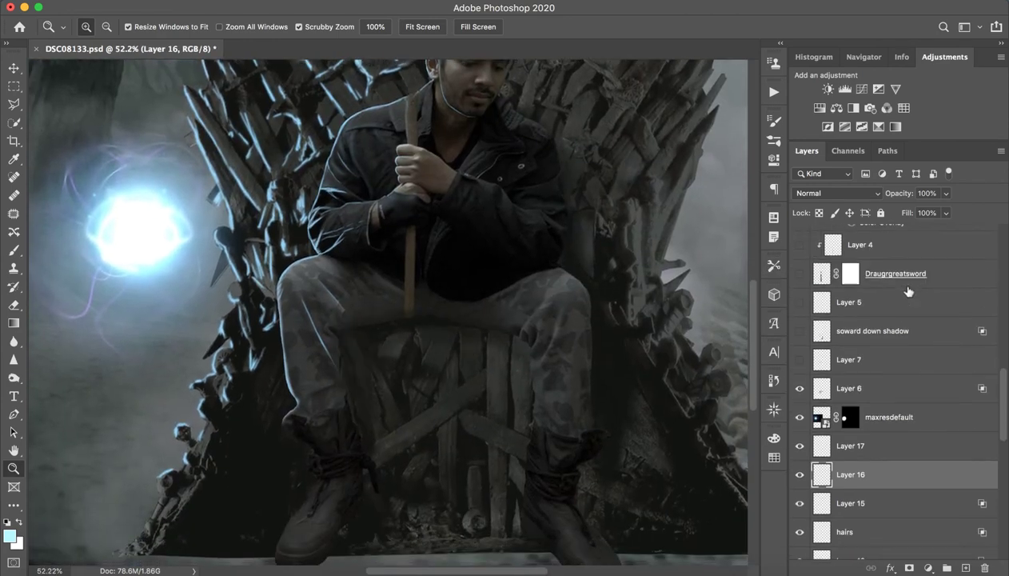
click(864, 386)
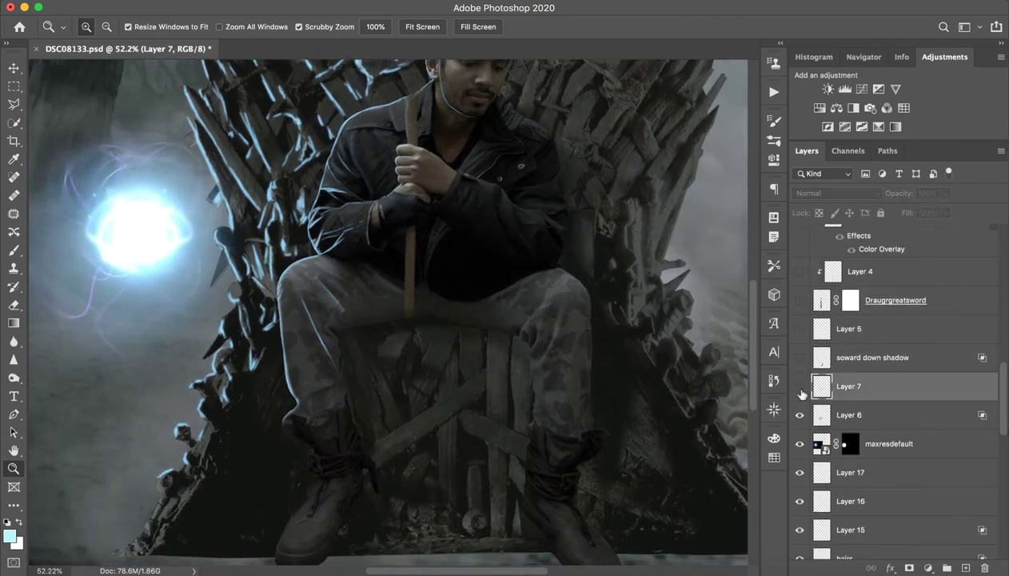
click(799, 386)
click(800, 360)
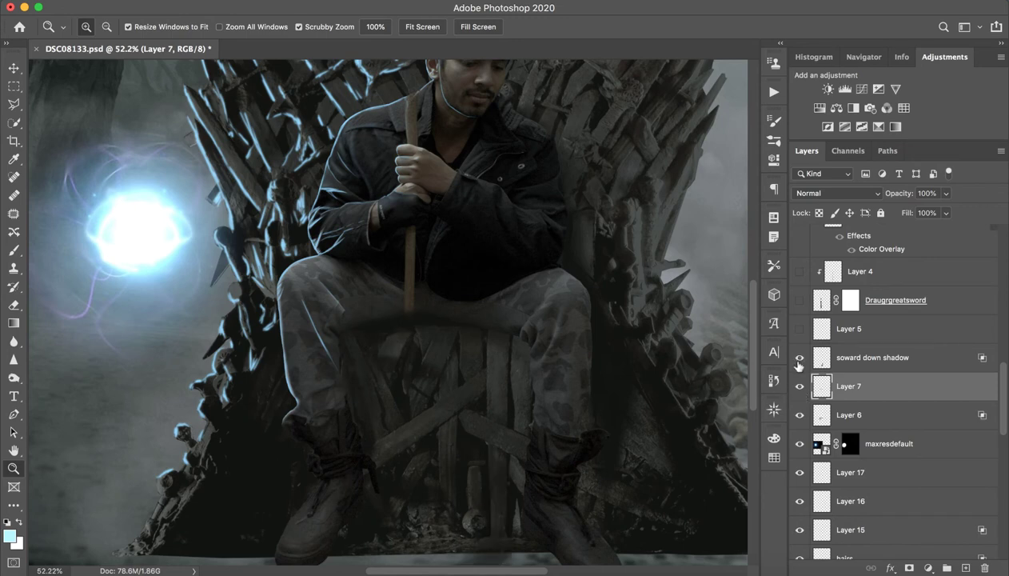
drag(572, 442, 571, 329)
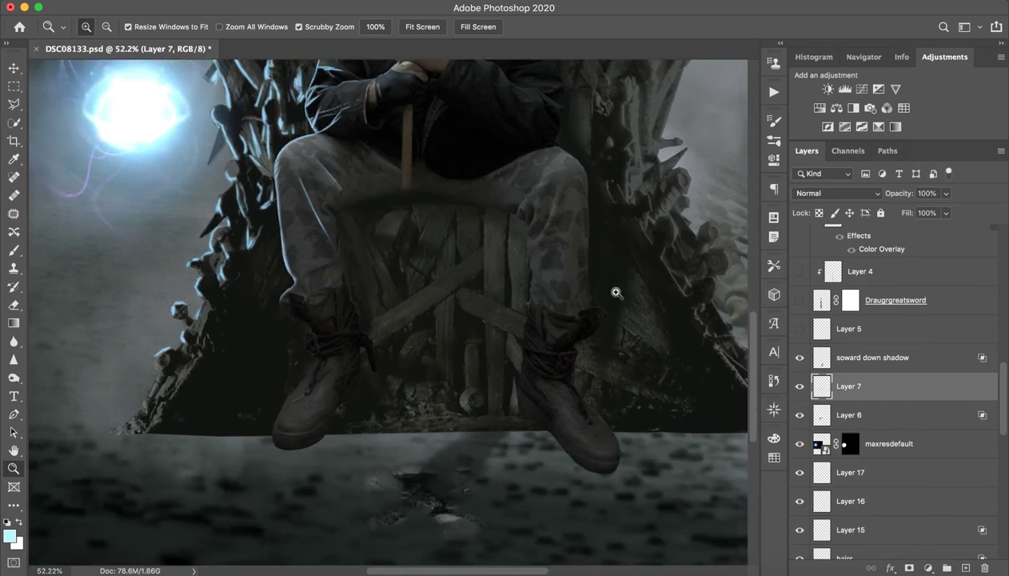
- Show the Draugrgreatsword layer, and compare the soward down shadow layer off and on, leaving it visible
click(801, 301)
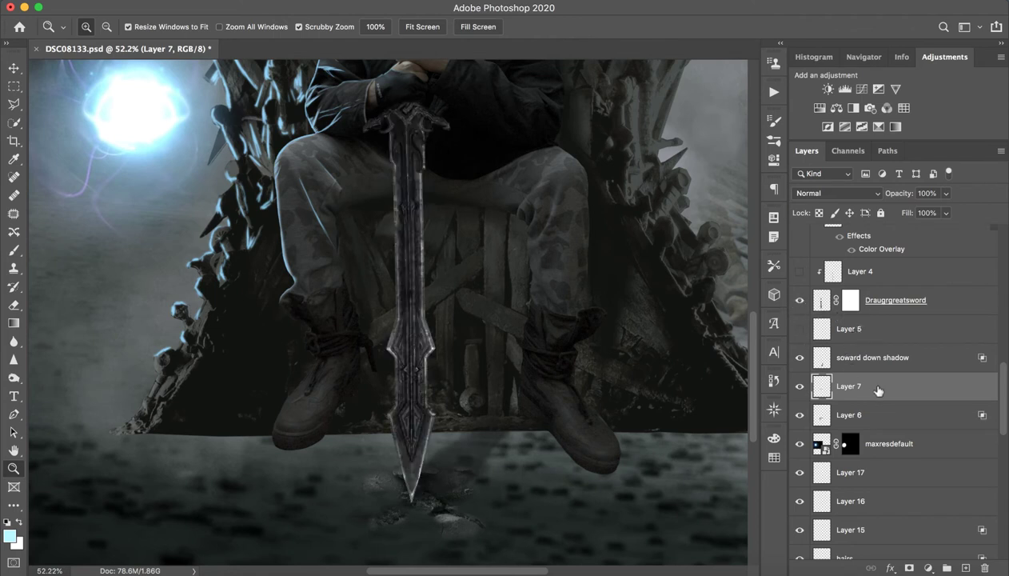
click(800, 359)
click(800, 359)
click(800, 359)
click(800, 359)
- Set up the Brush tool with size 279 and 16% opacity
key(b)
drag(449, 454, 494, 461)
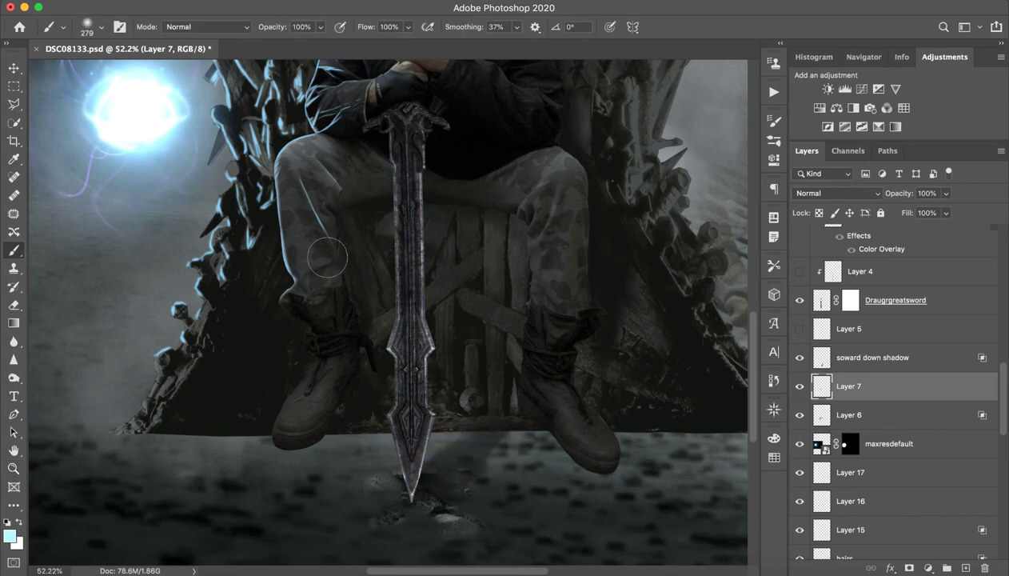
drag(282, 32, 214, 38)
- Try a brush stroke on the ground around the sword tip, undo it, and reset the colours to default
mouse_move(503, 489)
mouse_down()
mouse_move(578, 450)
mouse_move(542, 447)
mouse_move(486, 473)
mouse_move(564, 432)
mouse_move(501, 465)
mouse_move(558, 440)
mouse_move(504, 453)
mouse_move(553, 425)
mouse_move(463, 462)
mouse_move(532, 427)
mouse_move(403, 453)
mouse_move(376, 476)
mouse_up()
key(super+z)
key(d)
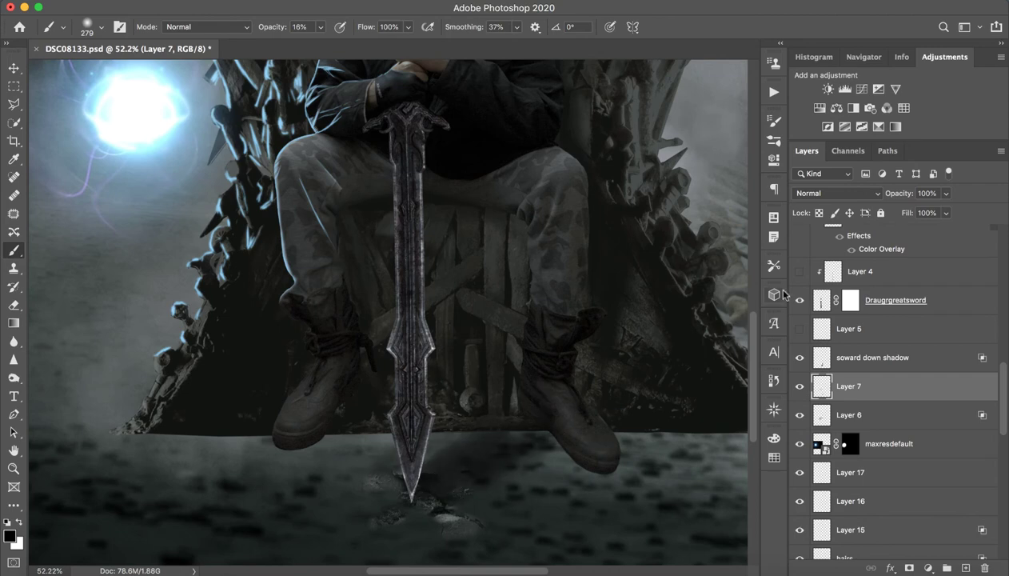
- Undo the last brush strokes on the ground beside the sword tip
key(ctrl+z)
key(super+z)
key(super+z)
key(super+z)
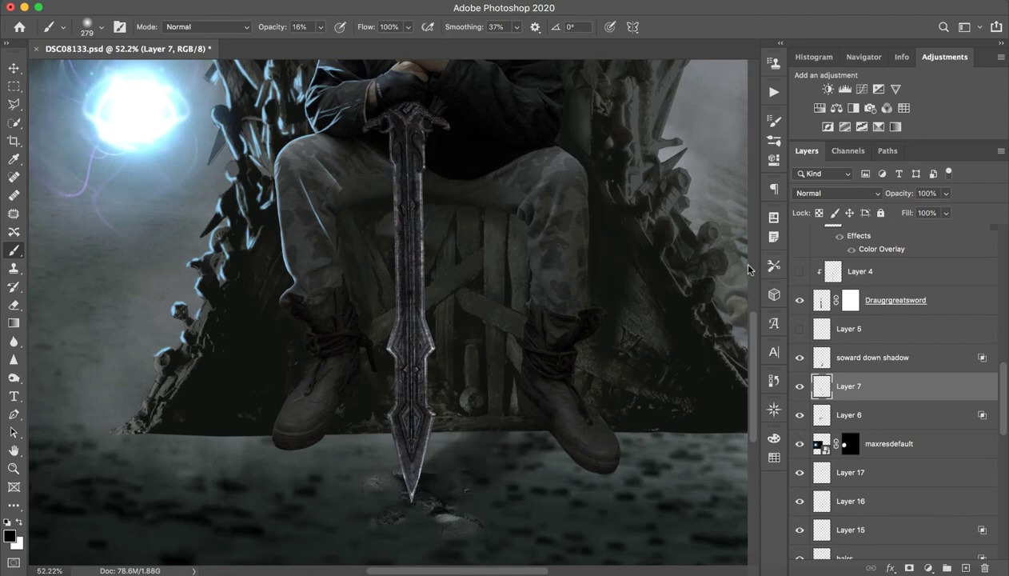
- Compare the soward down shadow layer off and on, leaving it visible, and show Layer 5
key(z)
drag(550, 366, 472, 371)
key(b)
drag(556, 347, 519, 416)
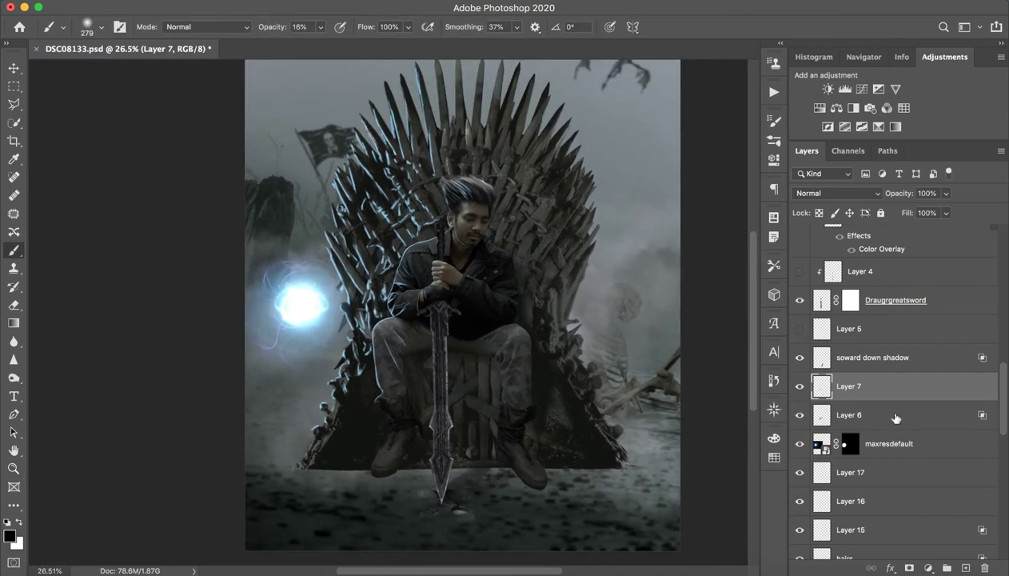
click(799, 358)
click(799, 357)
click(799, 329)
- Set the Brush to size 107 and 100% opacity while checking the sword tip up close
key(z)
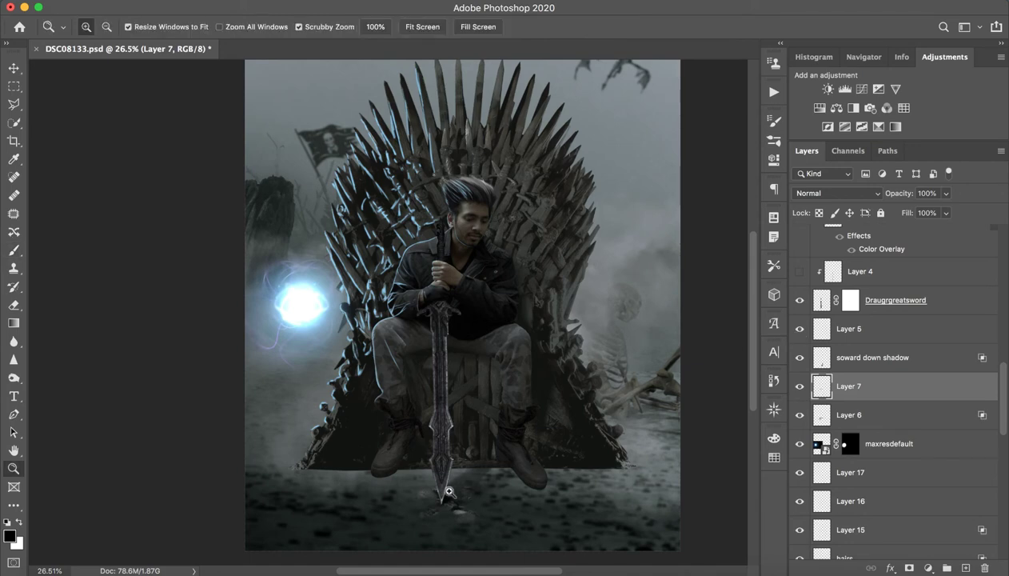
drag(438, 514, 520, 482)
key(b)
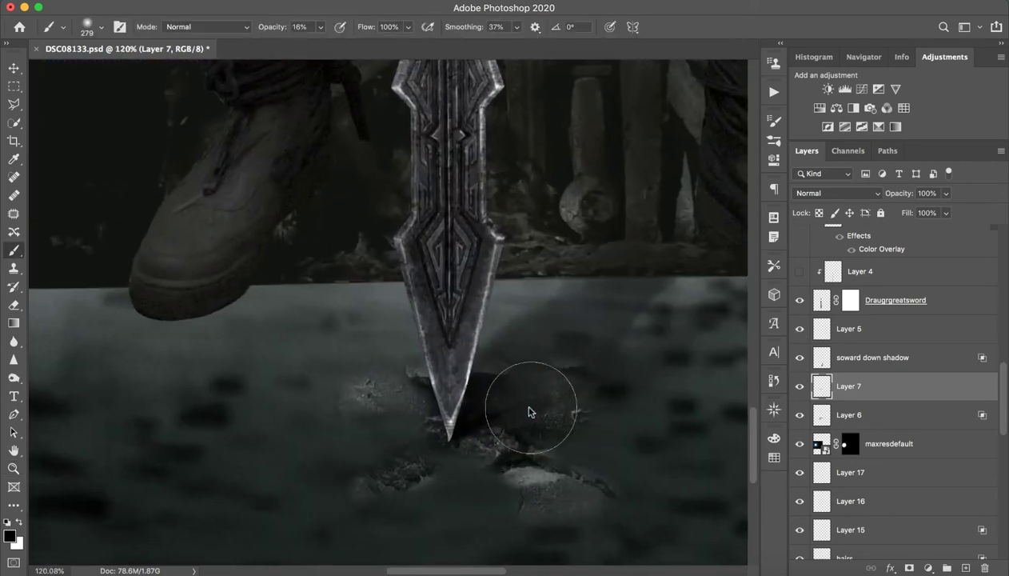
mouse_move(531, 411)
mouse_down()
mouse_move(459, 434)
mouse_move(452, 425)
mouse_move(548, 308)
mouse_move(549, 293)
mouse_up()
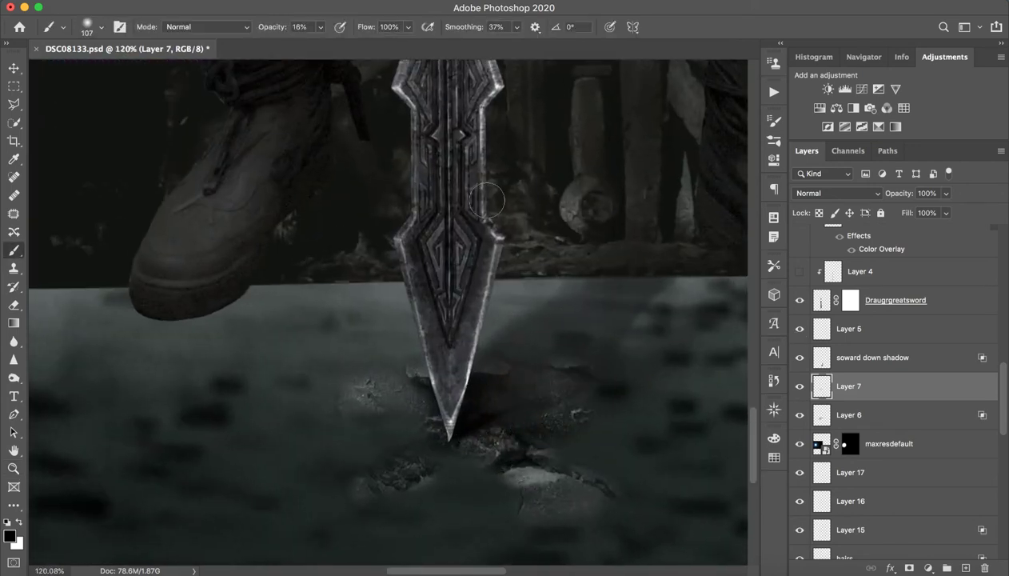
drag(261, 28, 523, 90)
- Select Layer 5 and compare the sword tip with it off and on, leaving it visible
click(825, 335)
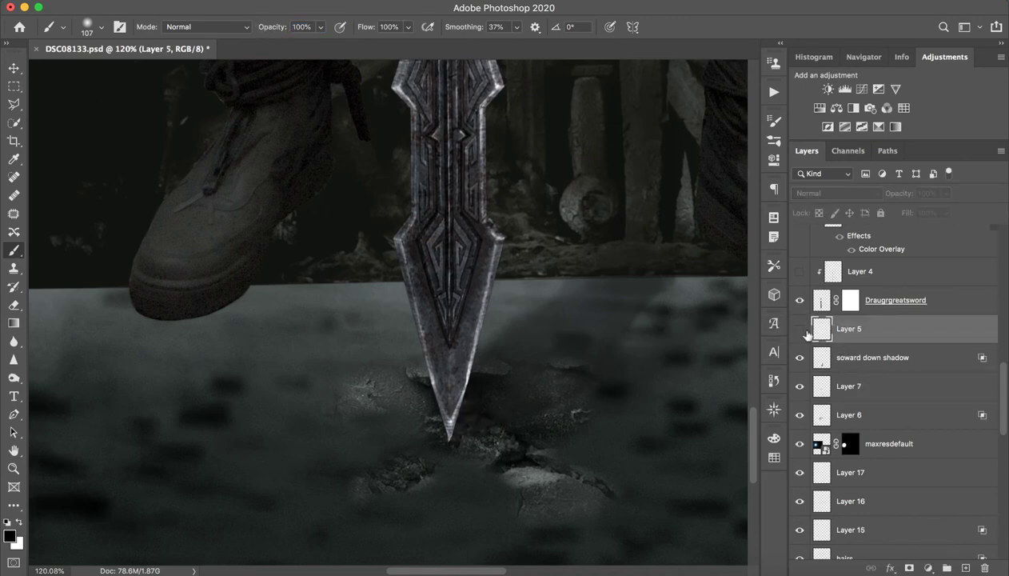
drag(590, 306, 529, 317)
drag(599, 183, 538, 318)
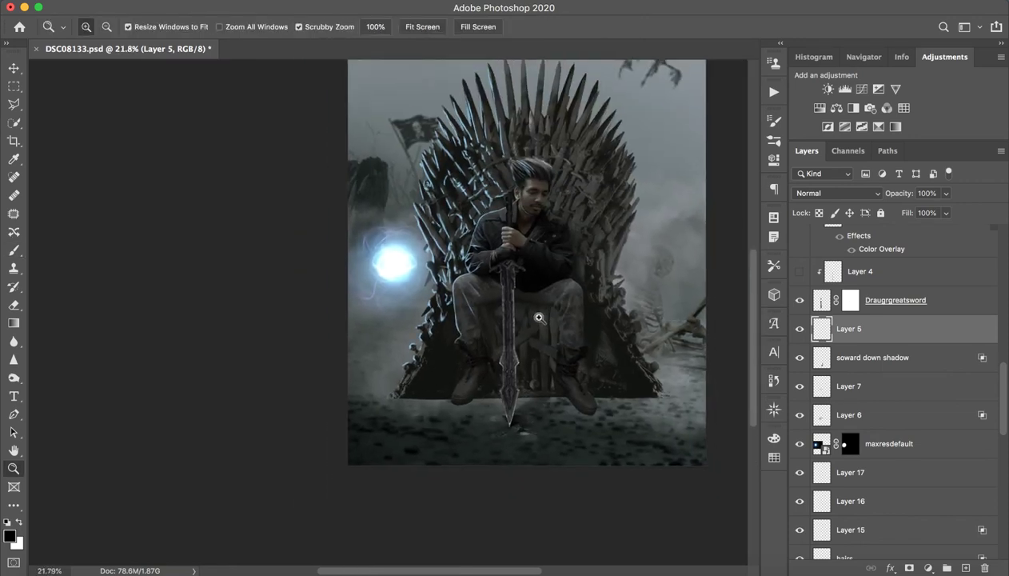
- Select Layer 4, clipped to the Draugrgreatsword layer, and show it to check the shading on the sword
scroll(909, 301, up, 2)
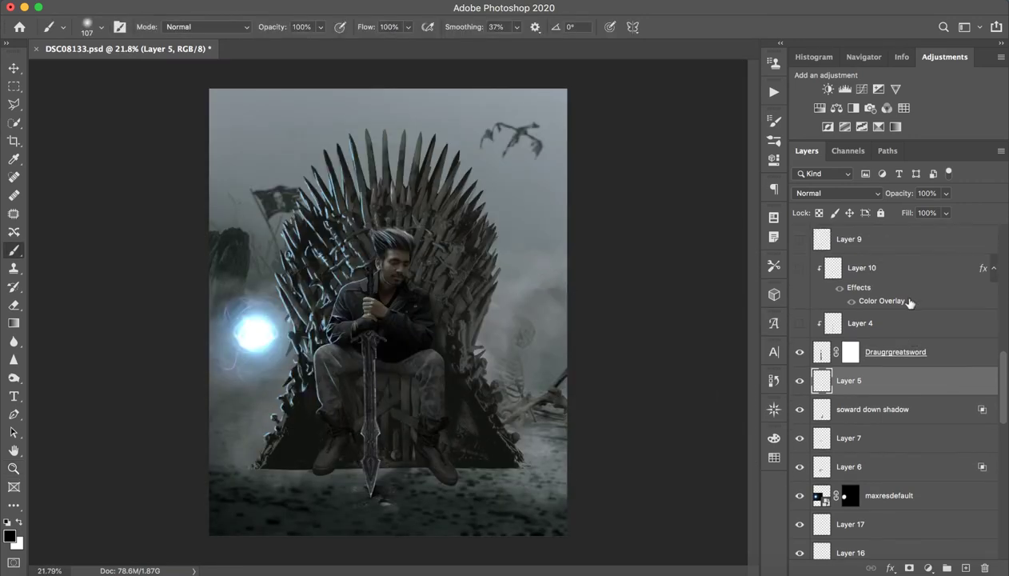
click(889, 326)
click(798, 323)
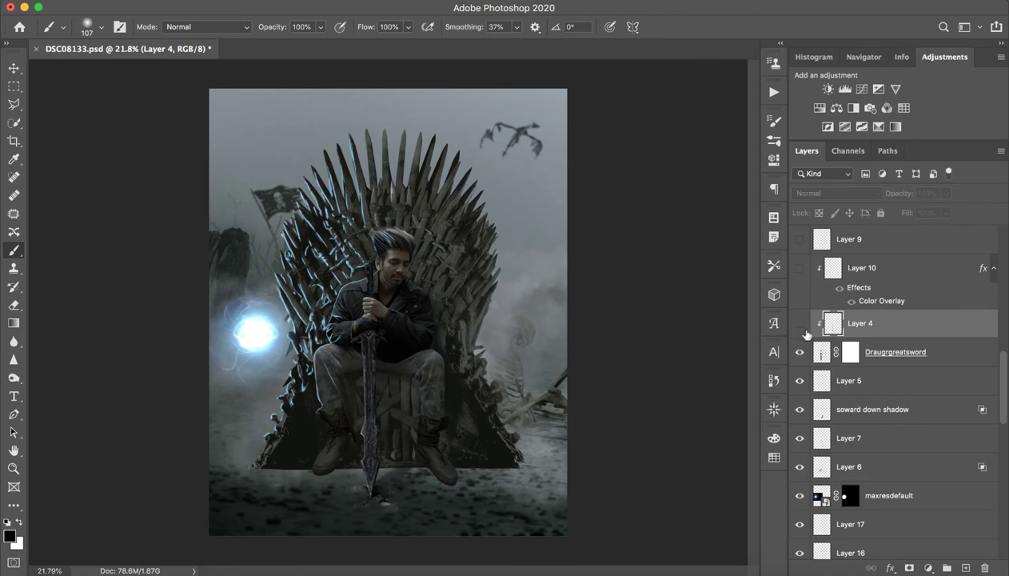
super+click(395, 382)
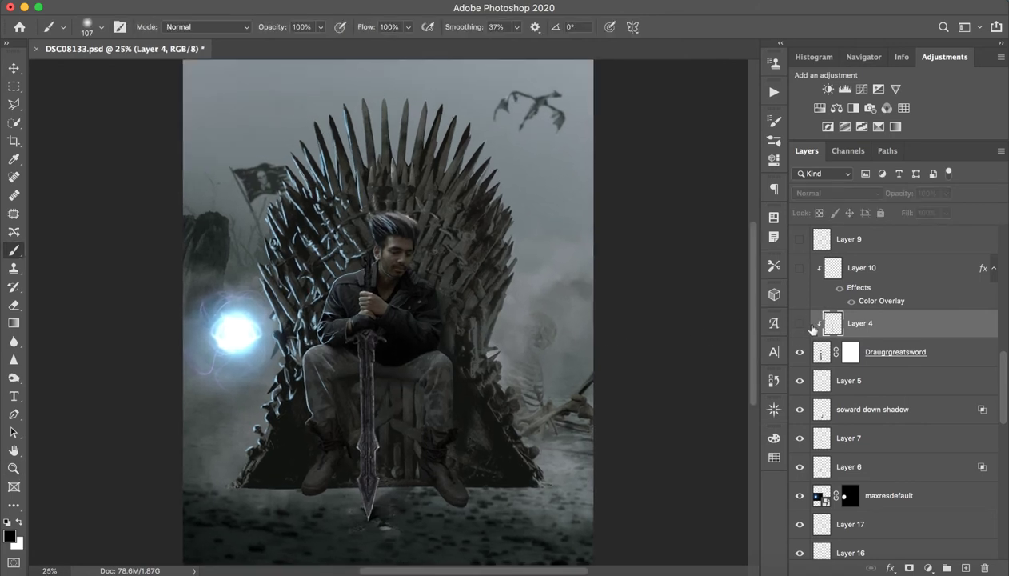
click(799, 324)
key(super+space)
drag(406, 389, 398, 401)
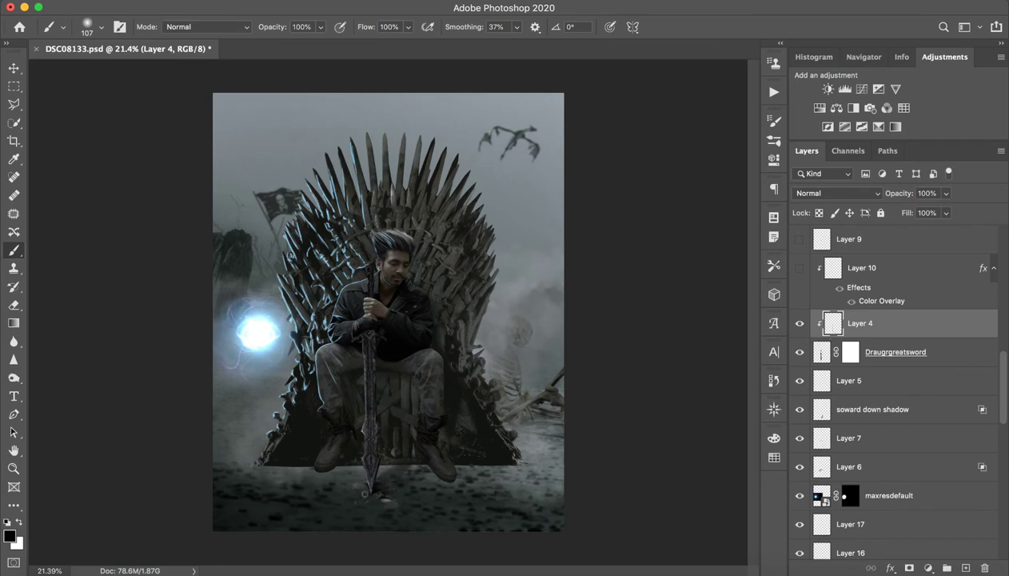
- Show Layer 10 with its Color Overlay, compare it off and on, and select it
click(799, 272)
click(798, 273)
click(799, 270)
click(960, 280)
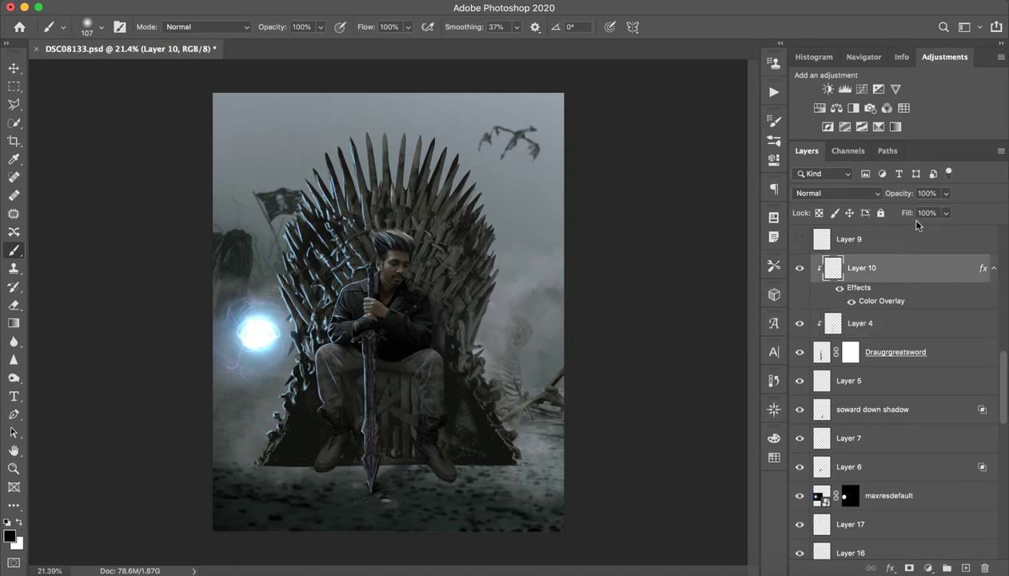
- Select Layer 9 and show it, comparing the image with it off and on
scroll(873, 240, up, 2)
click(880, 237)
scroll(878, 272, up, 3)
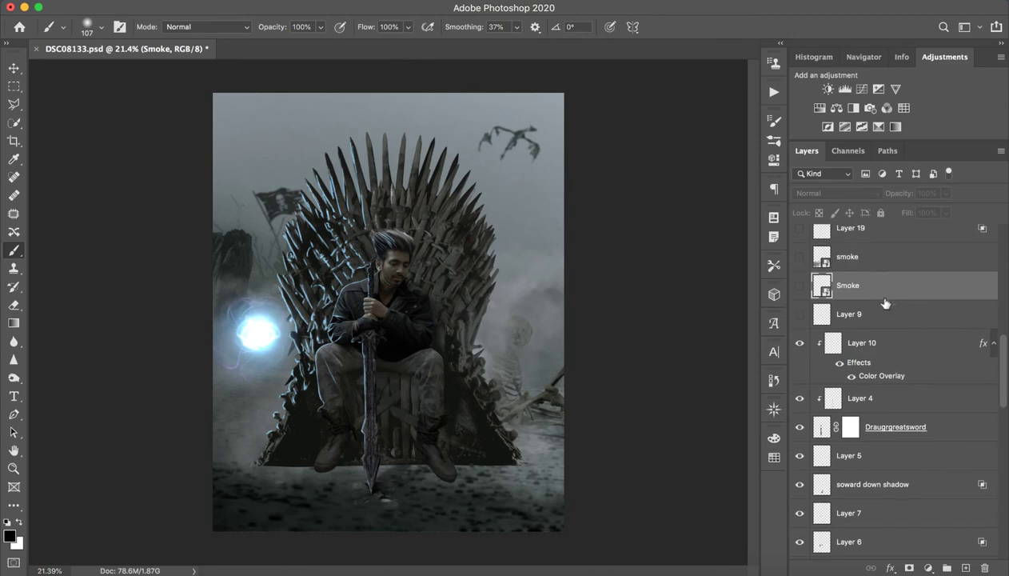
click(874, 314)
click(801, 315)
click(800, 315)
click(801, 314)
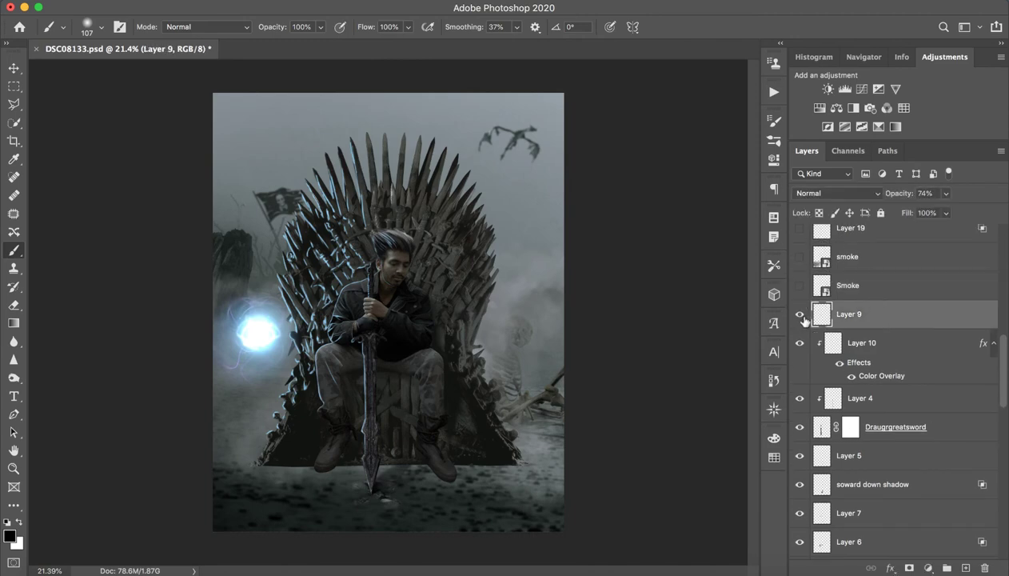
- Examine the sword hilt and hands up close with Layer 9 off and on, leaving the layer visible
key(z)
drag(359, 337, 478, 329)
key(b)
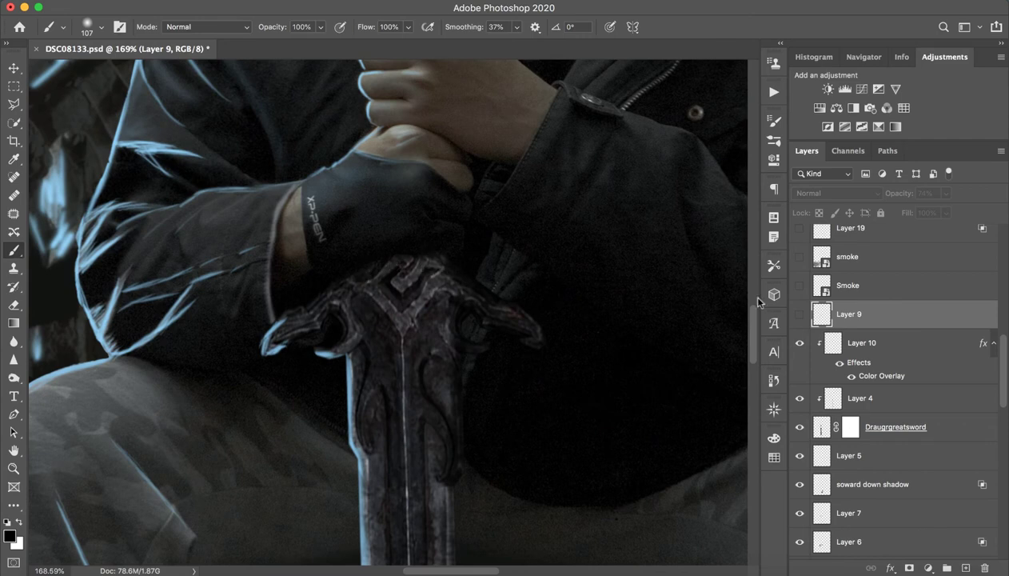
click(800, 315)
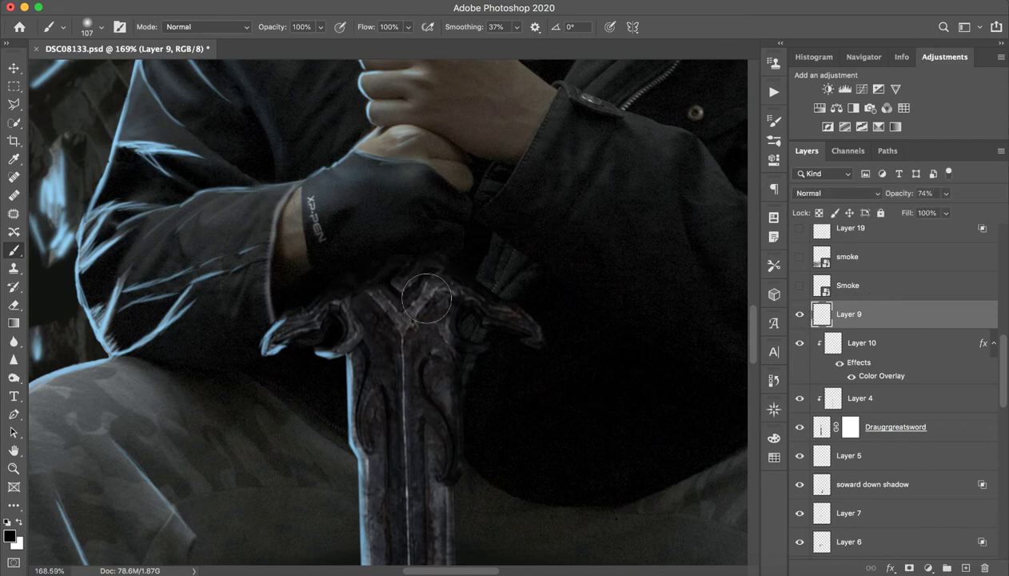
key(z)
drag(442, 304, 404, 314)
key(b)
key(z)
drag(496, 327, 487, 327)
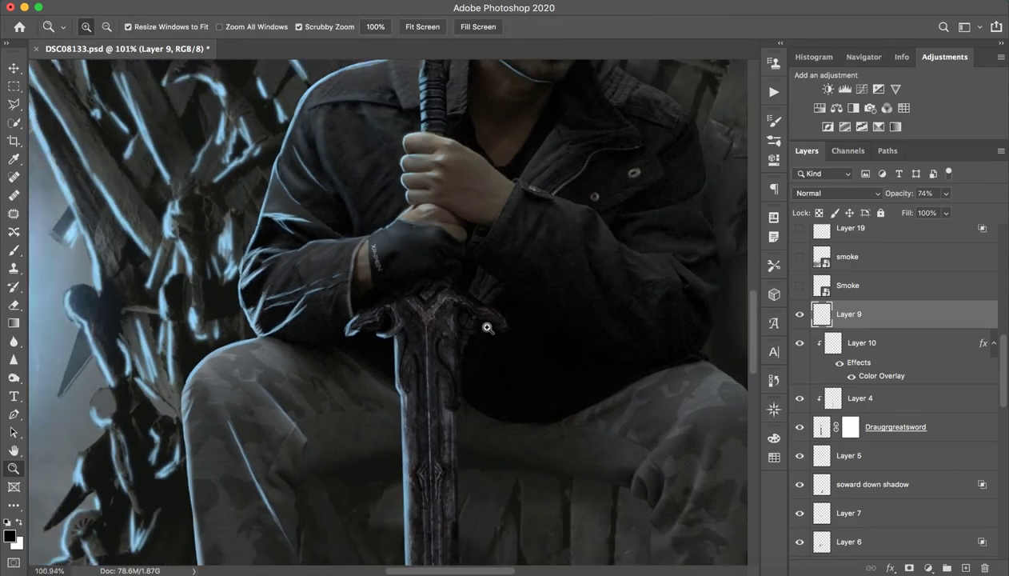
key(super+0)
key(b)
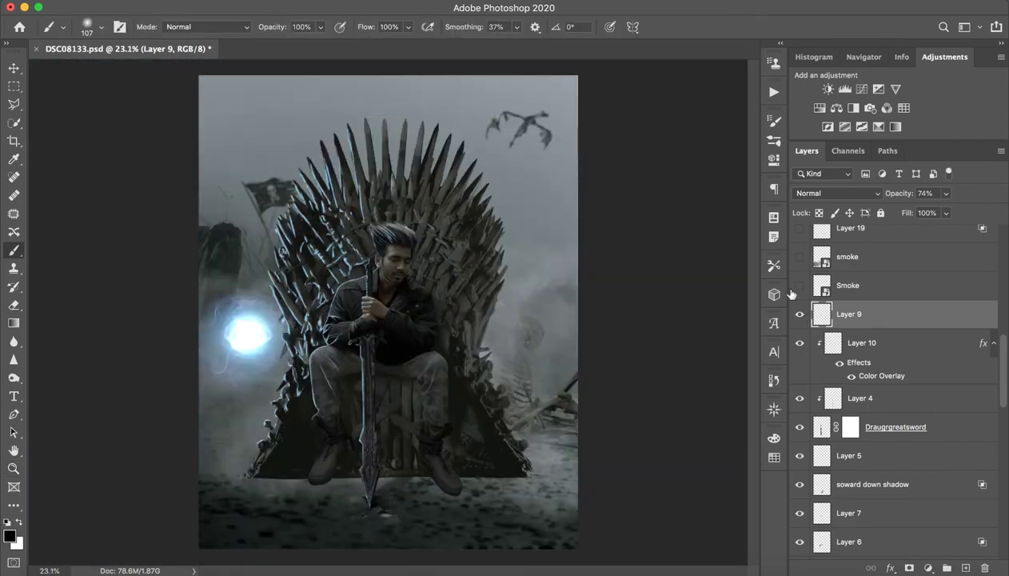
- Select and show the Smoke layer, and check the smoke beside the sword up close
click(845, 289)
click(800, 289)
click(801, 288)
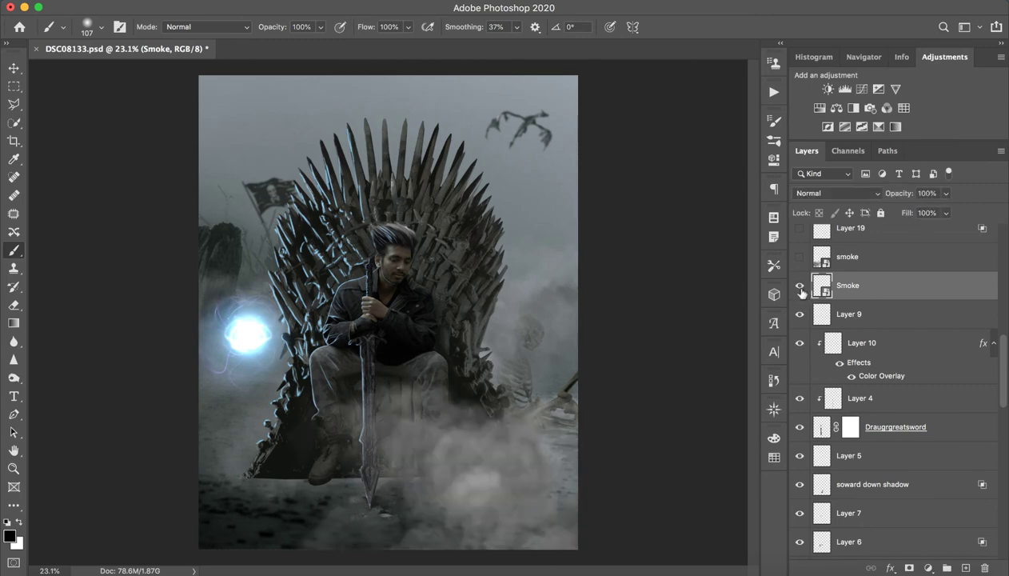
key(z)
drag(445, 493, 491, 467)
key(b)
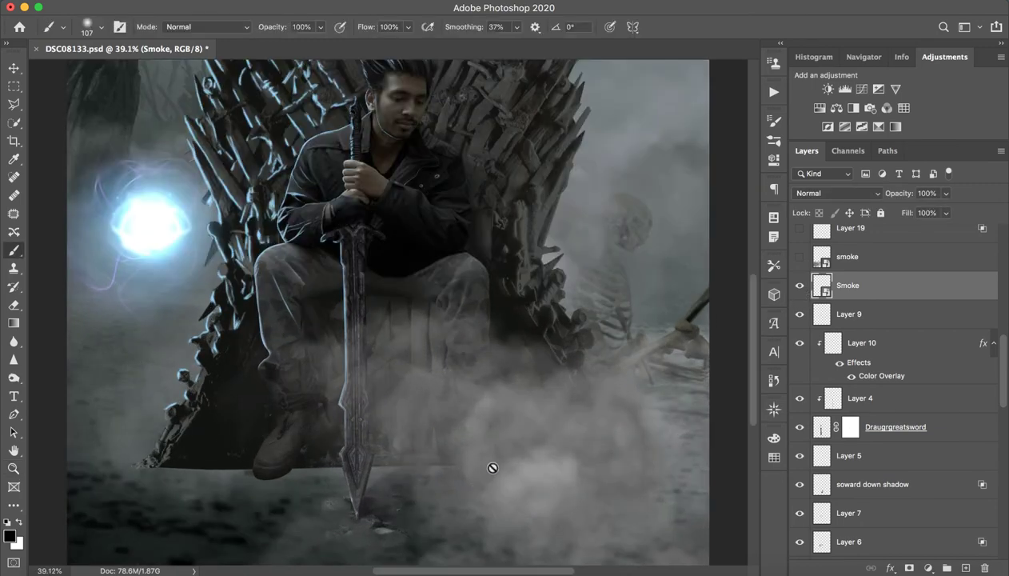
- Compare the Smoke layer off and on, leave it visible, and show the smoke layer above it
click(800, 290)
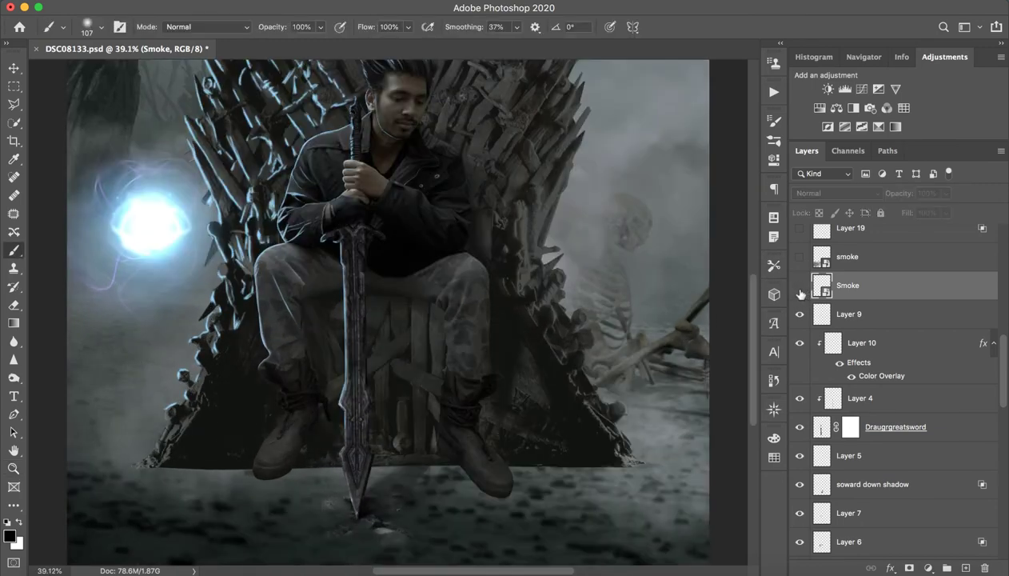
click(801, 290)
click(800, 290)
key(z)
mouse_move(532, 412)
mouse_down()
mouse_move(500, 424)
mouse_move(512, 424)
mouse_up()
key(b)
click(800, 286)
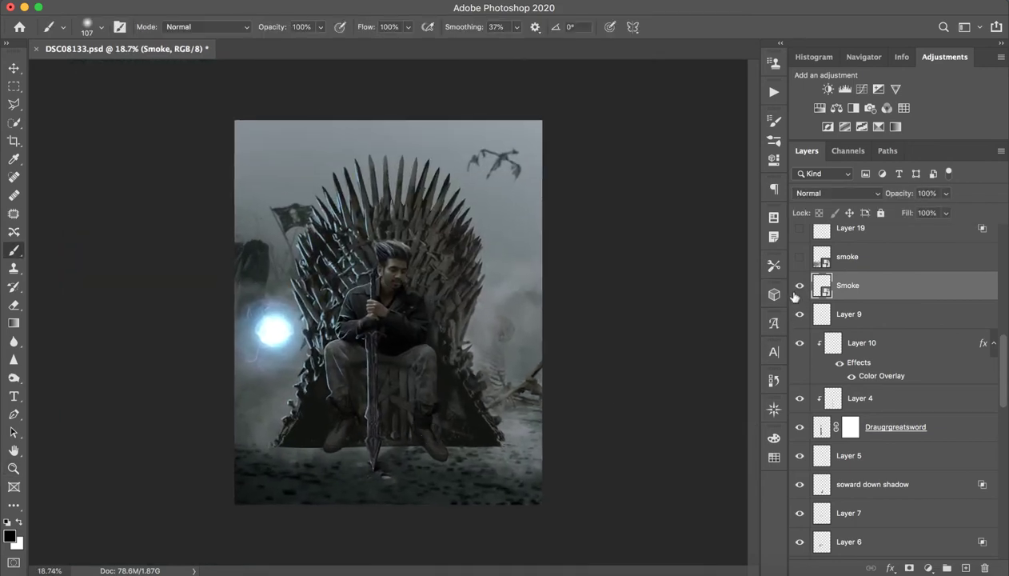
click(800, 257)
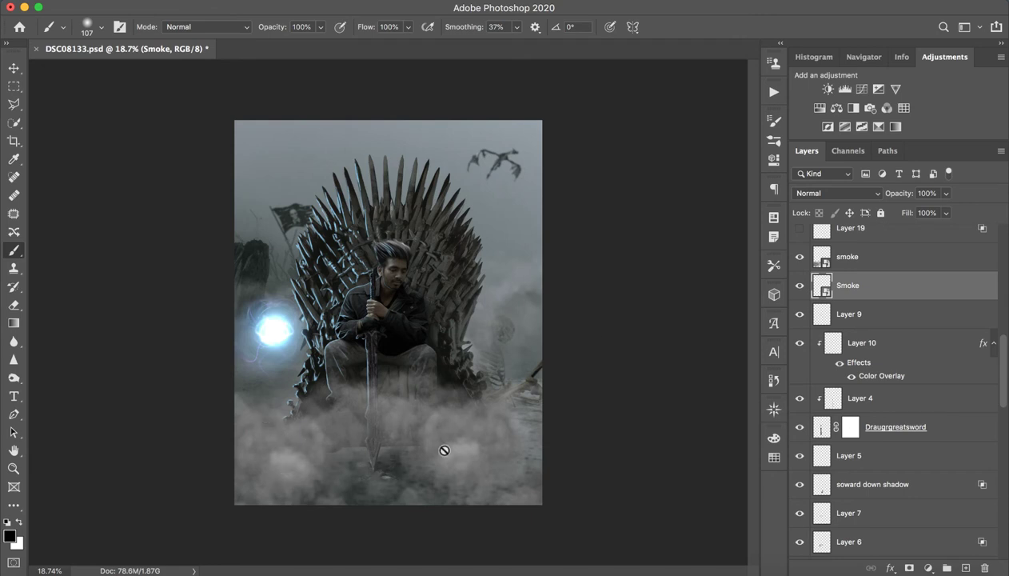
- Select Layer 22 and compare the base of the throne with it off and on, leaving it visible
scroll(927, 421, down, 1)
scroll(927, 421, down, 10)
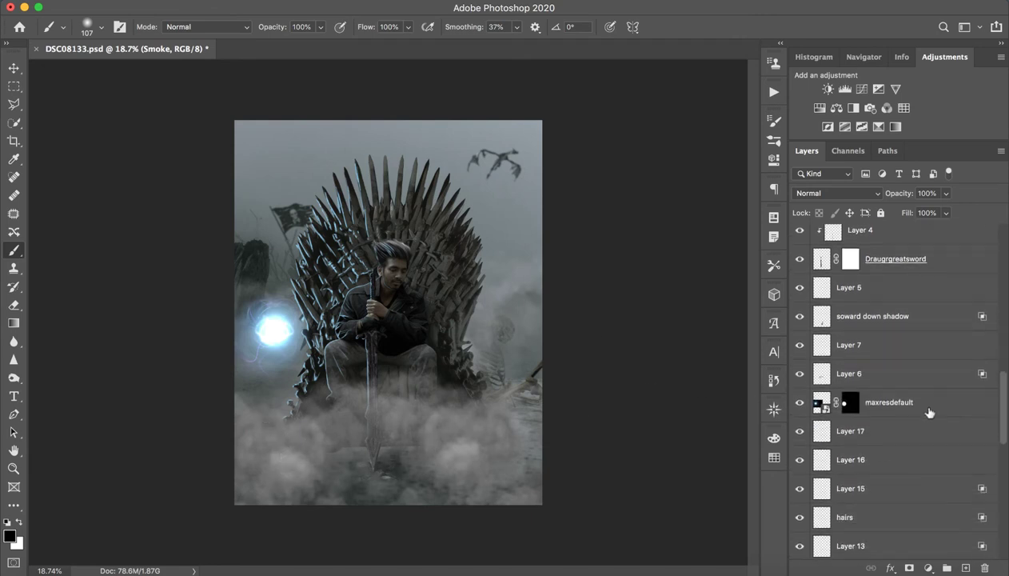
click(799, 376)
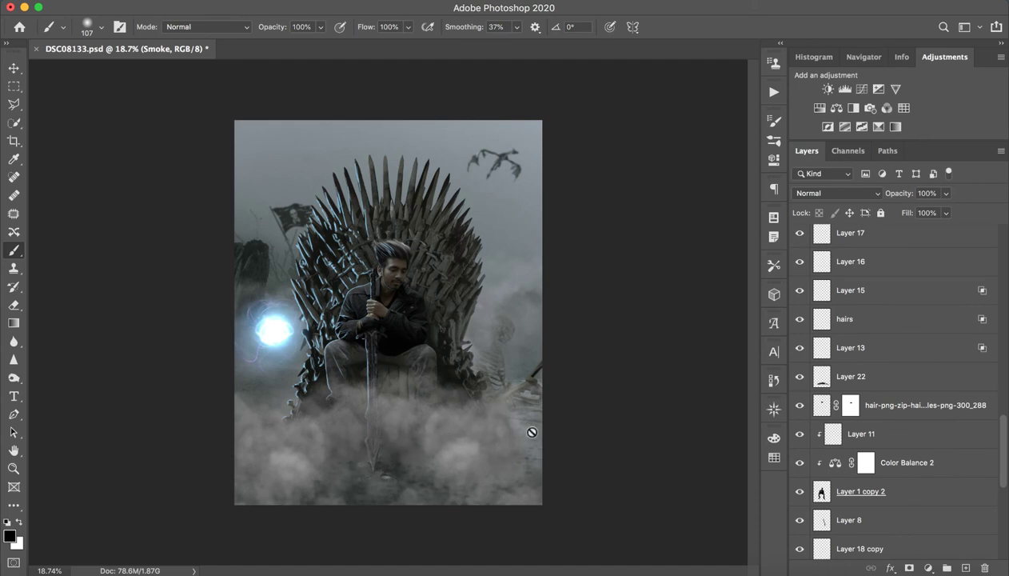
click(872, 376)
click(799, 378)
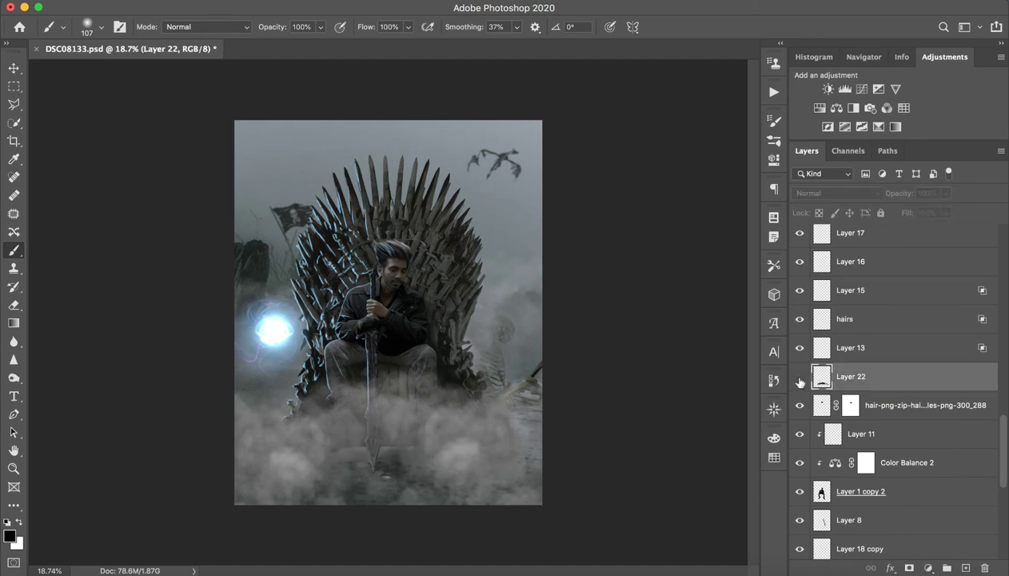
click(800, 378)
click(800, 378)
click(800, 378)
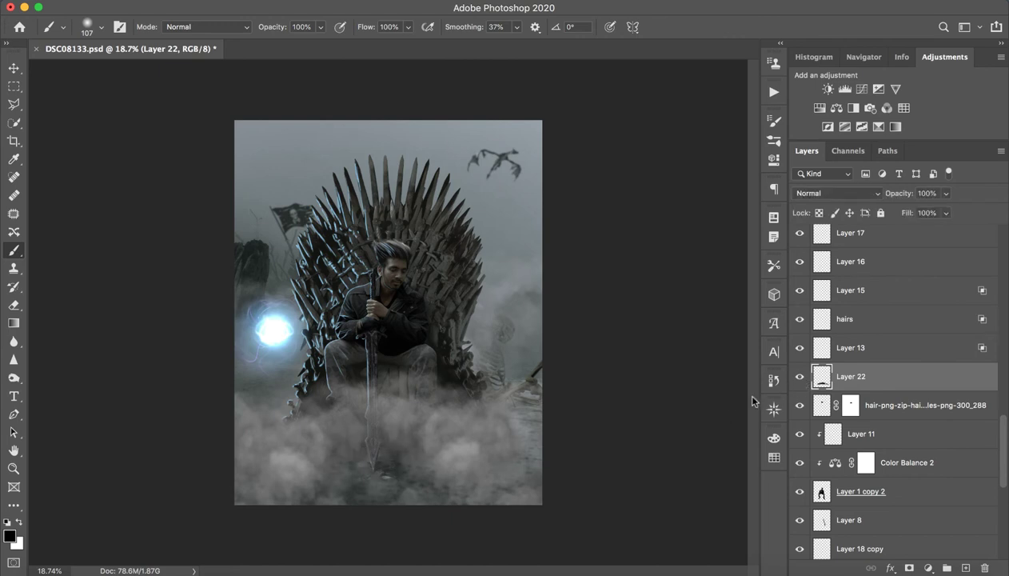
click(800, 377)
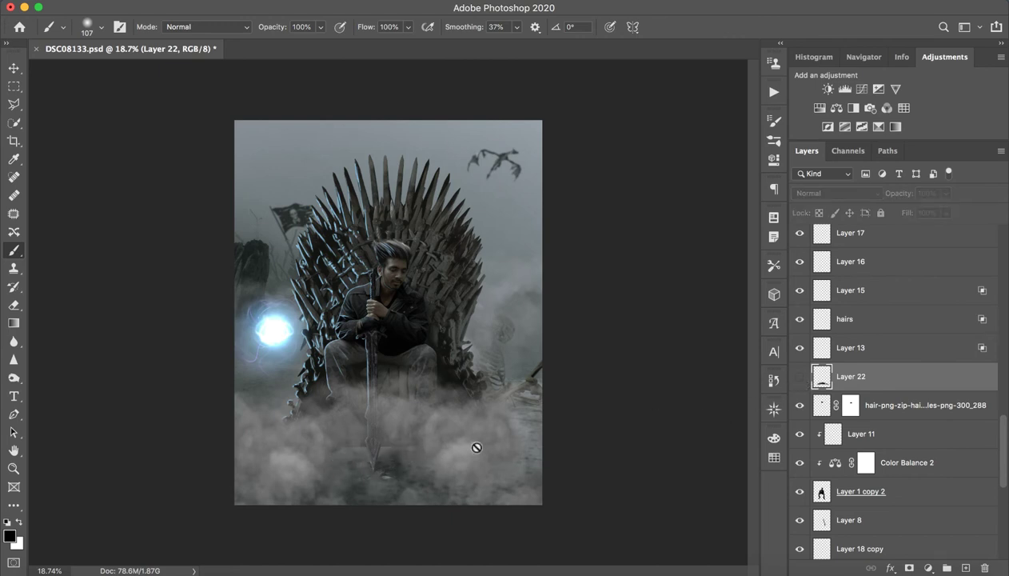
click(800, 377)
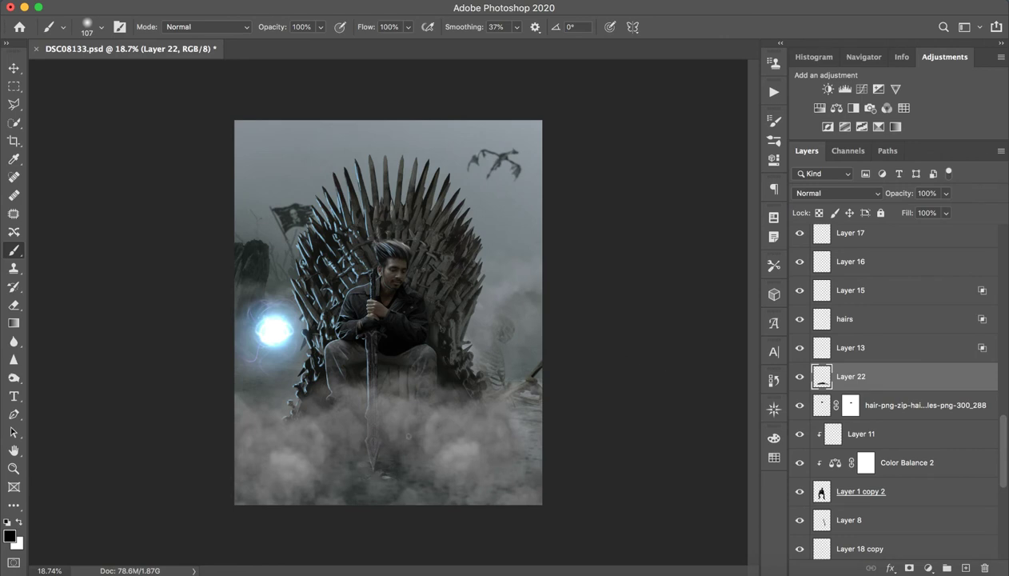
- Show Layer 19 and compare the highlights on the smoke with it off and on
scroll(887, 291, up, 10)
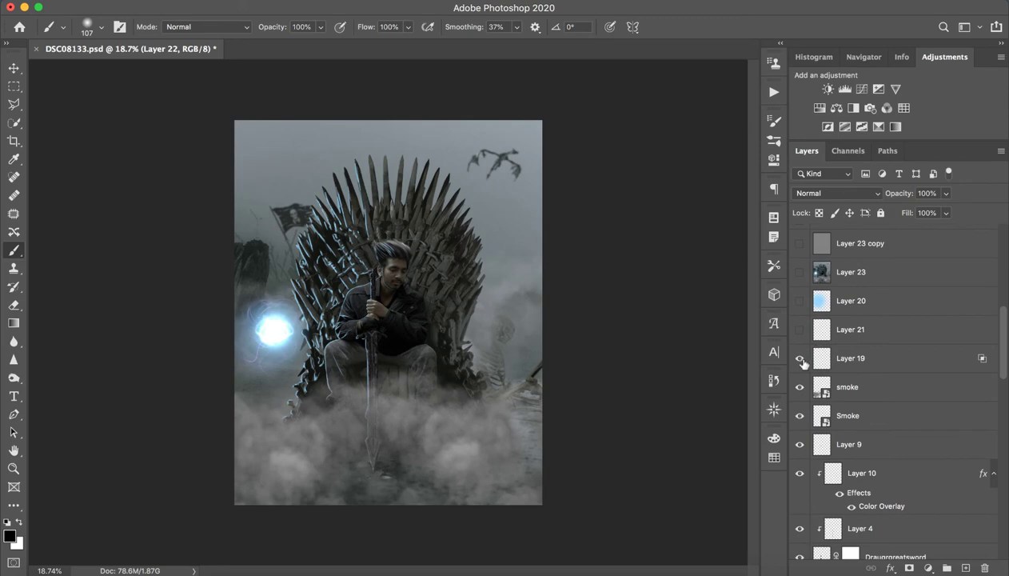
click(799, 358)
click(799, 358)
click(800, 358)
key(z)
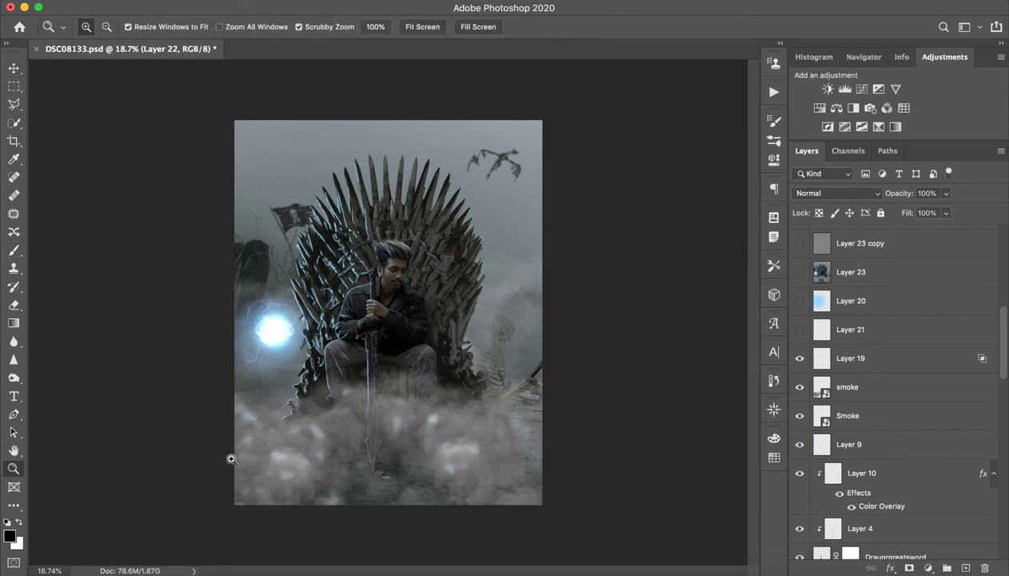
mouse_move(230, 459)
mouse_down()
mouse_move(327, 457)
mouse_move(231, 467)
mouse_up()
key(b)
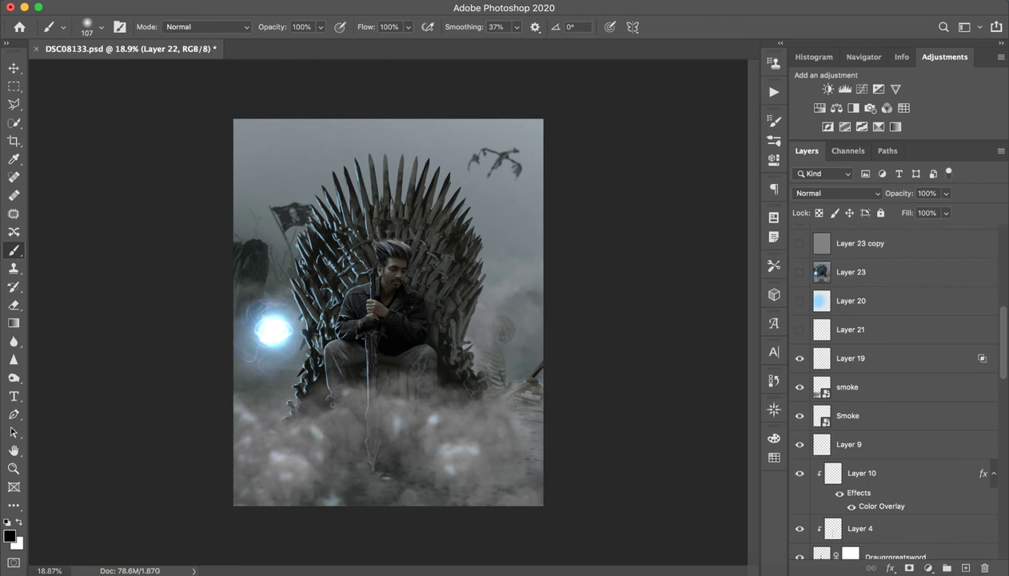
- Open Layer 19's blending options, review its Screen mode and Blend If settings, and close them without changes
double_click(923, 368)
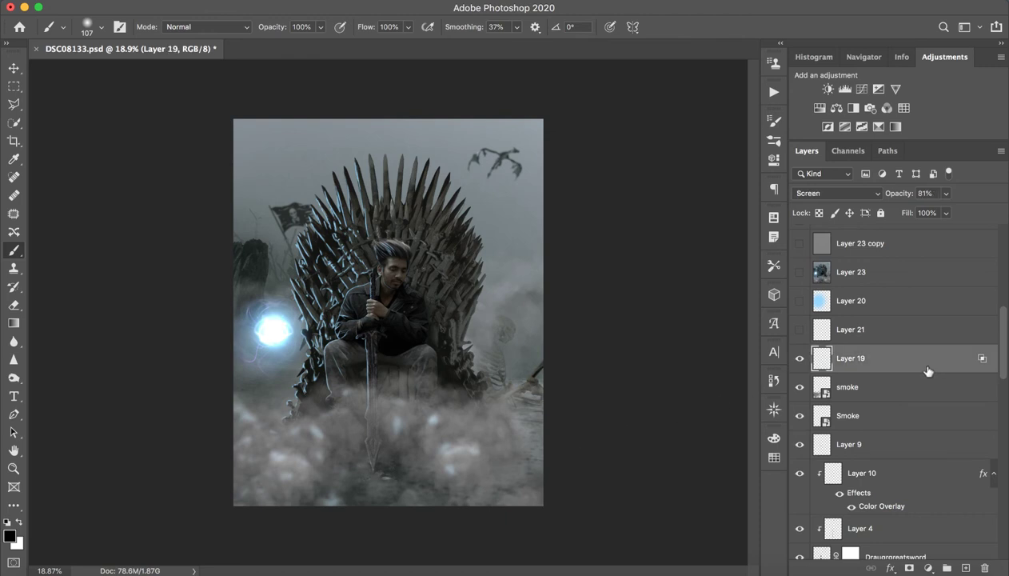
drag(760, 316, 537, 316)
key(super+z)
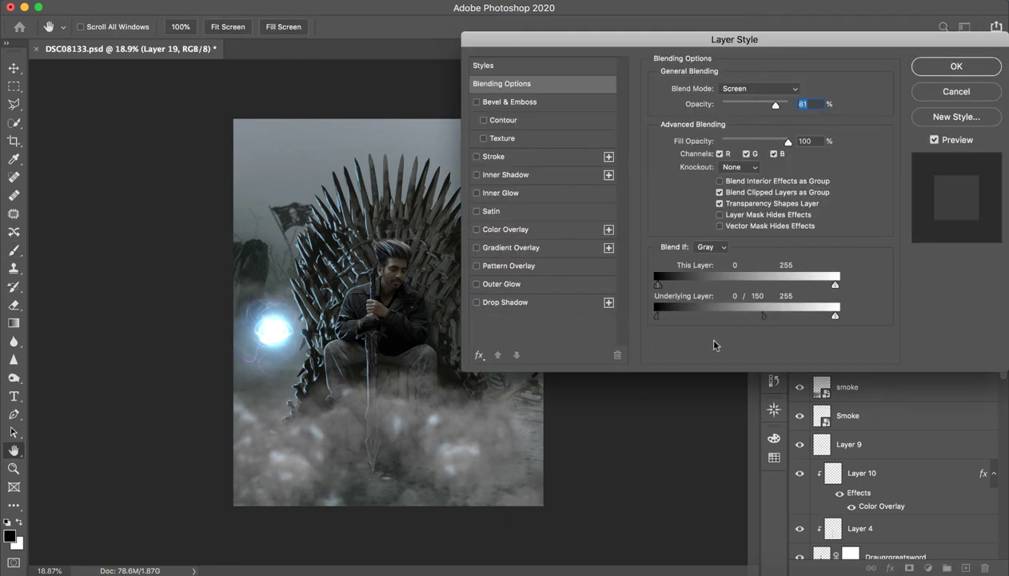
click(958, 93)
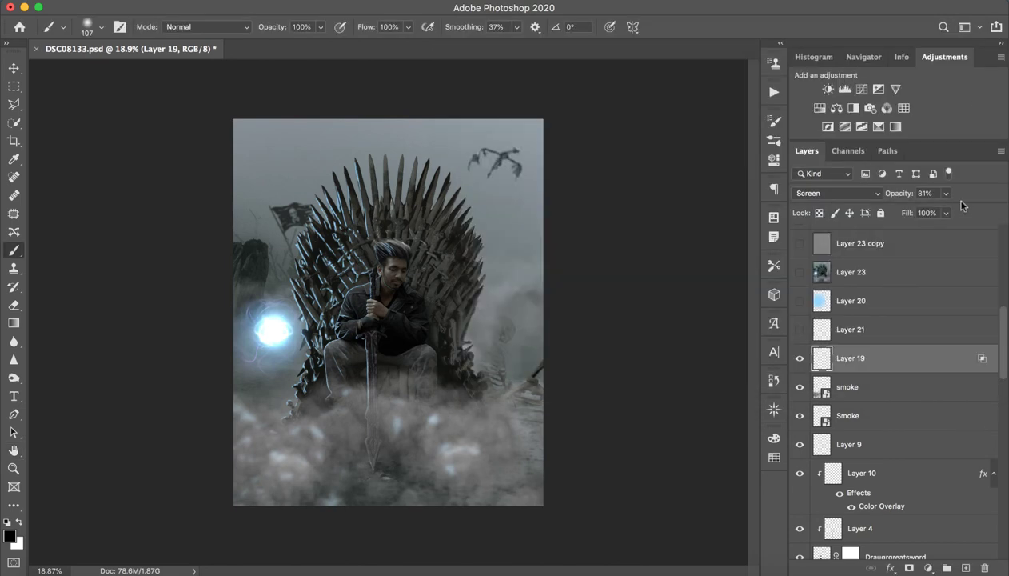
- Select Layer 21, toggle its visibility once, and bring the seated man and throne into closer view
click(847, 332)
click(800, 332)
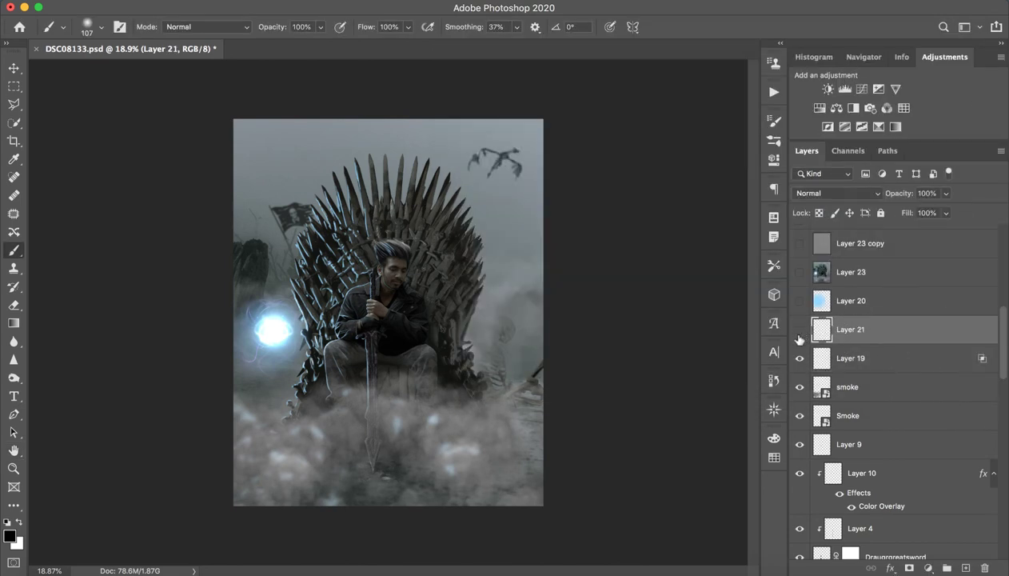
click(799, 333)
key(z)
drag(287, 324, 400, 320)
key(b)
drag(275, 267, 310, 425)
key(z)
drag(338, 388, 285, 389)
key(b)
- Compare the throne and figure with Layer 21 off and on several times, leaving the layer visible
click(798, 330)
click(798, 330)
click(796, 331)
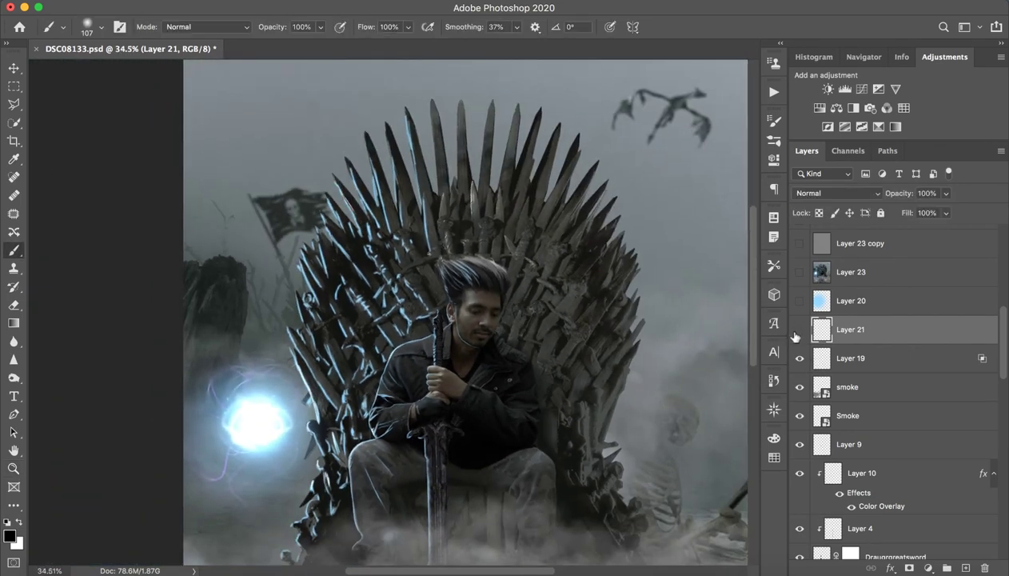
click(798, 330)
click(798, 330)
click(796, 329)
click(796, 329)
- Show and select Layer 20, the blue Soft Light glow, and check its effect on the whole composite
click(801, 302)
key(z)
mouse_move(646, 301)
mouse_down()
mouse_move(572, 317)
mouse_move(600, 319)
mouse_up()
key(b)
click(898, 301)
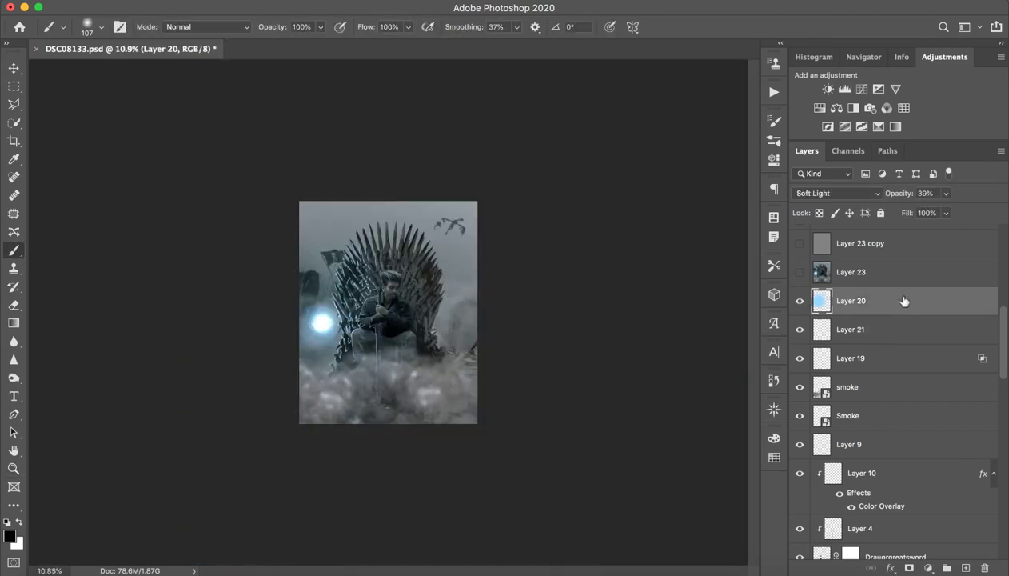
key(z)
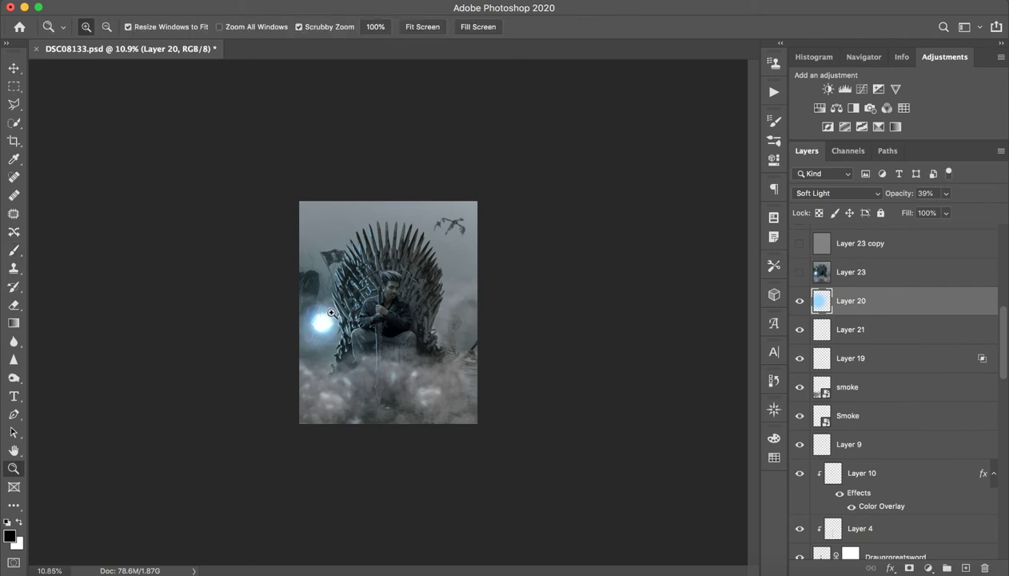
drag(324, 312, 344, 311)
key(b)
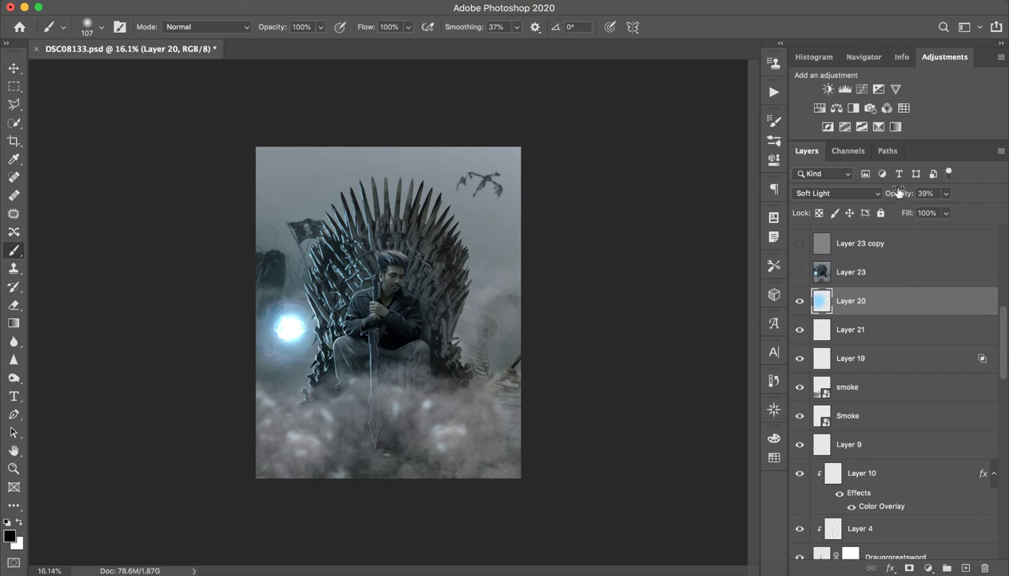
- Try Layer 20 at 100% opacity to preview a stronger blue glow, and undo the opacity change
drag(900, 193, 1006, 210)
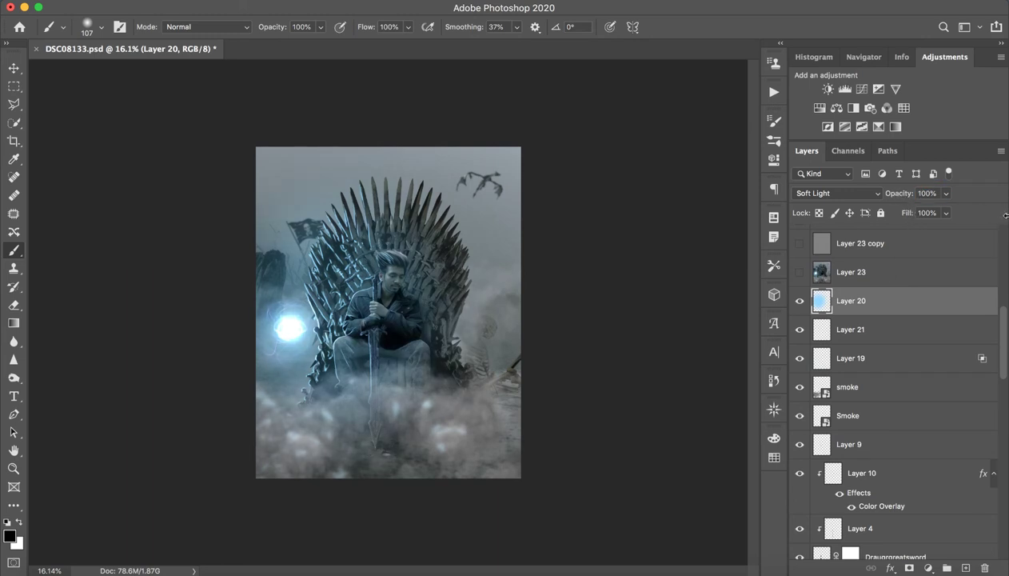
key(super+z)
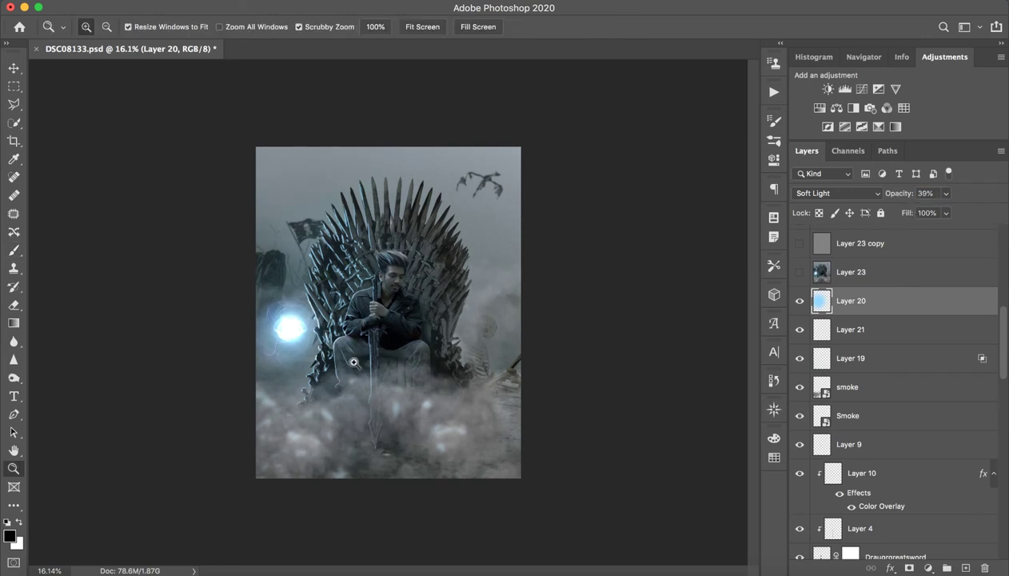
drag(363, 344, 392, 349)
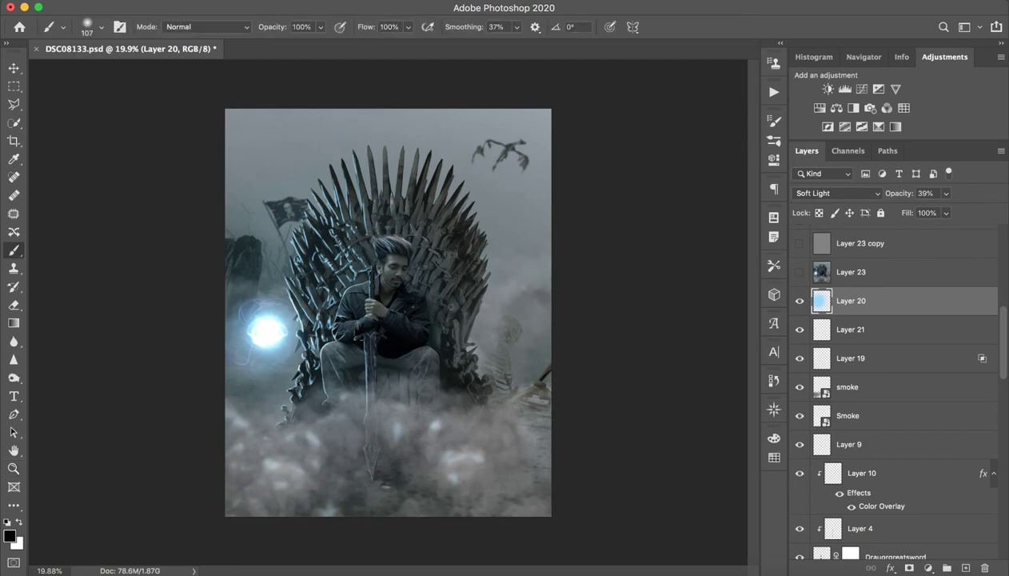
- Show Layer 23, Layer 23 copy and Group 1, and inspect the result up close and as a whole
scroll(854, 340, up, 4)
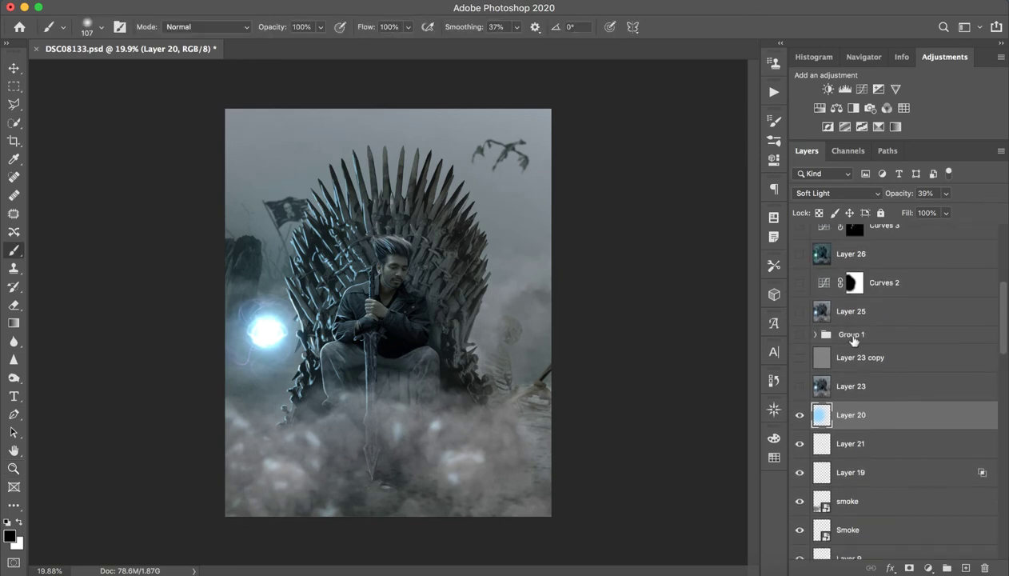
click(892, 395)
click(800, 387)
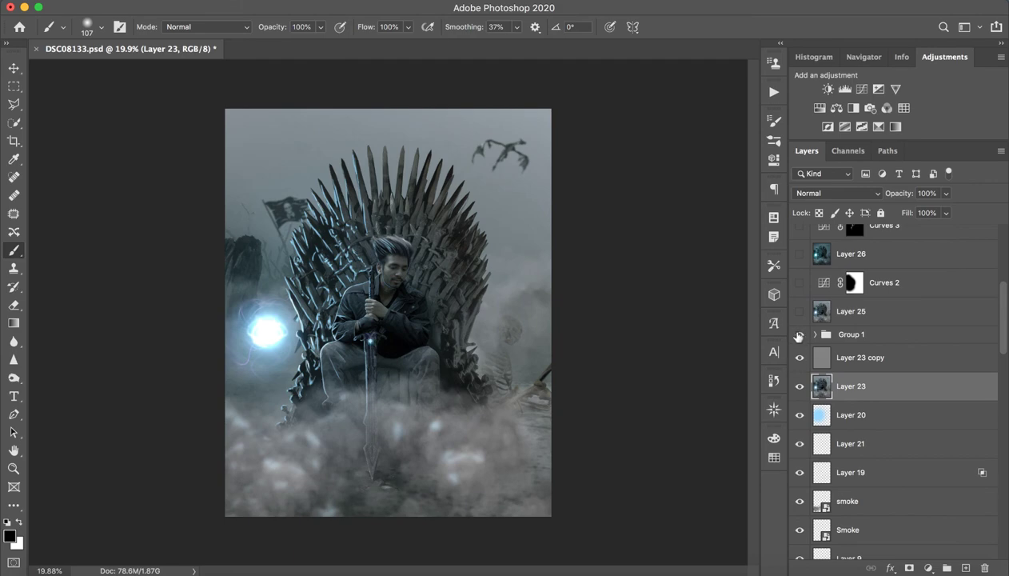
click(800, 335)
key(z)
drag(379, 344, 461, 337)
key(b)
key(z)
mouse_move(346, 324)
mouse_down()
mouse_move(400, 332)
mouse_move(272, 377)
mouse_move(299, 377)
mouse_up()
key(b)
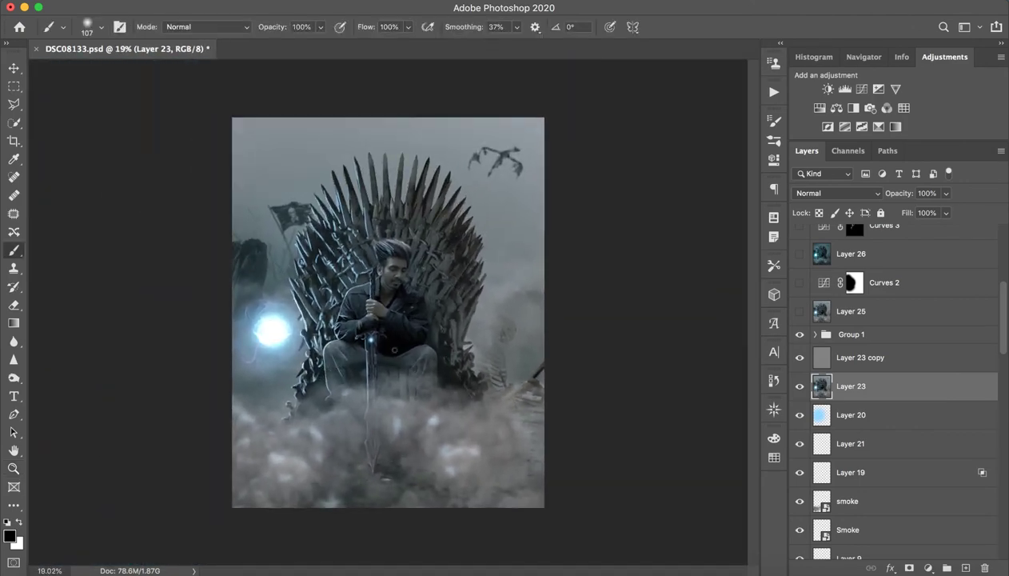
- Select Group 1, compare the image with it off and on, and expand the group to list its layers
click(854, 321)
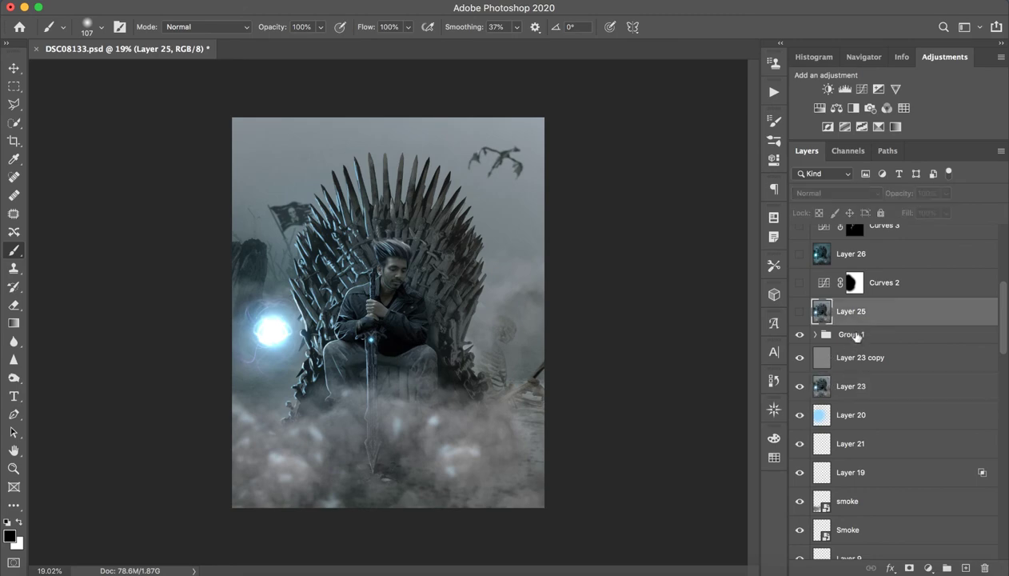
click(833, 334)
click(802, 335)
click(799, 335)
click(815, 334)
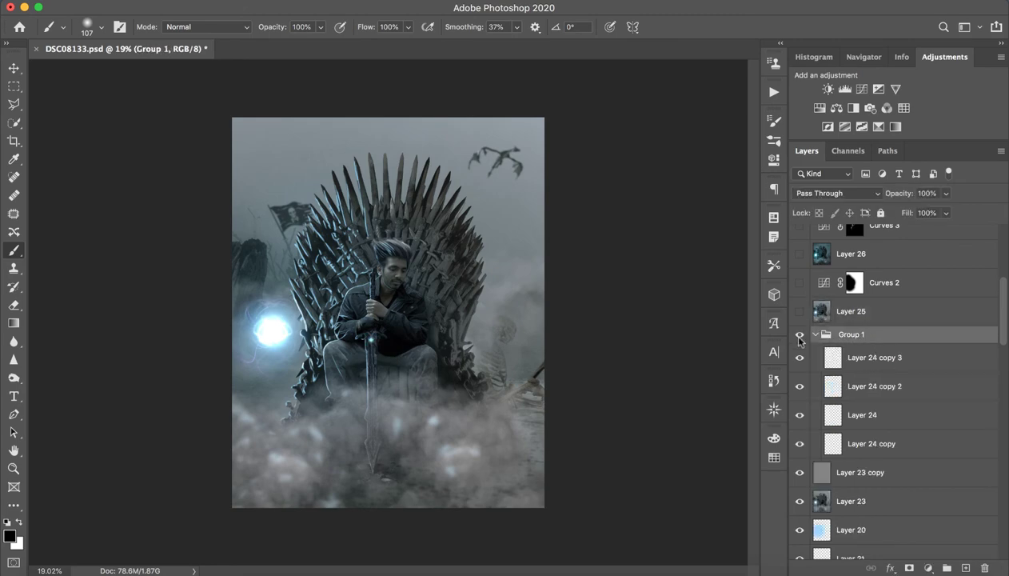
- Hide Layer 24 copy 3, Layer 24 copy 2 and Layer 24 to isolate the plain diamond on the sword hilt
key(z)
drag(335, 331, 448, 340)
key(b)
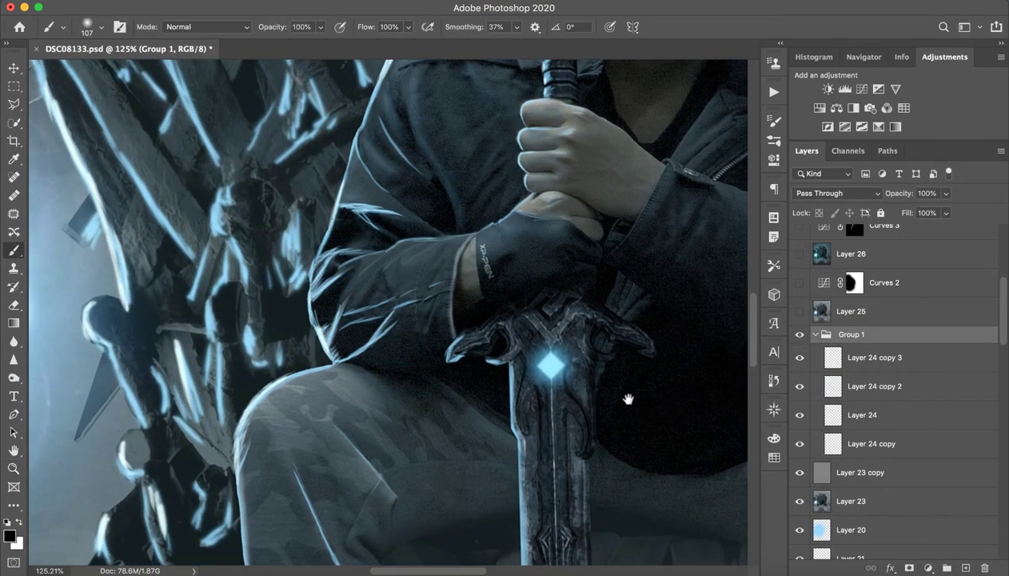
drag(629, 399, 514, 285)
drag(799, 358, 807, 454)
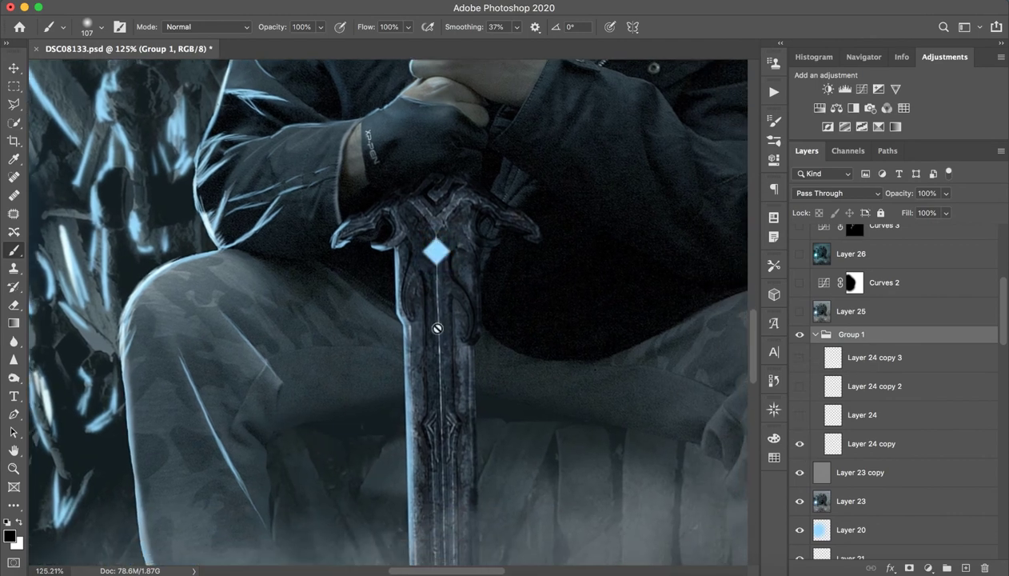
- Select a small square area on the sword hilt and fill it with white on a new layer in Group 1
click(14, 87)
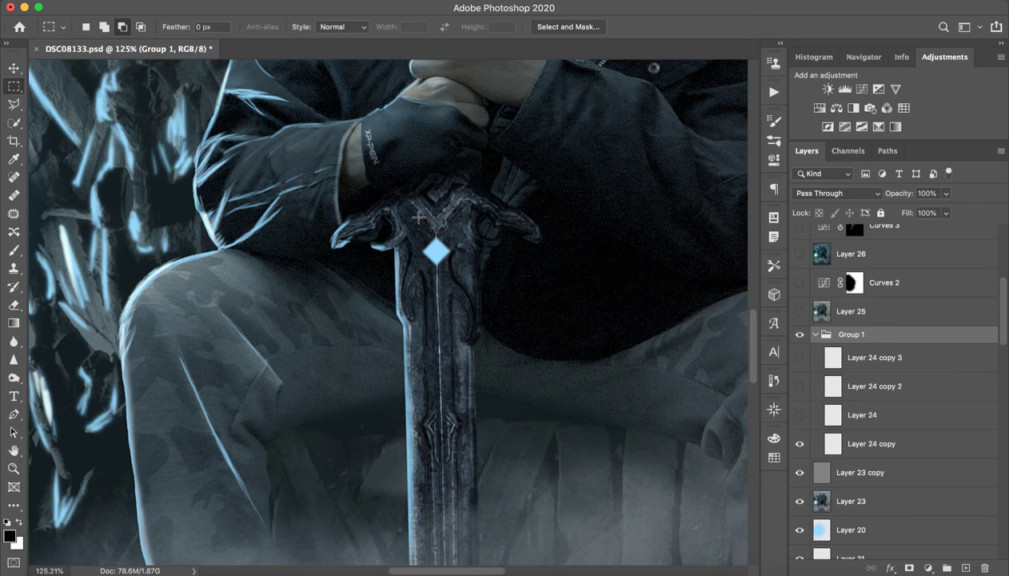
drag(419, 217, 438, 238)
click(966, 568)
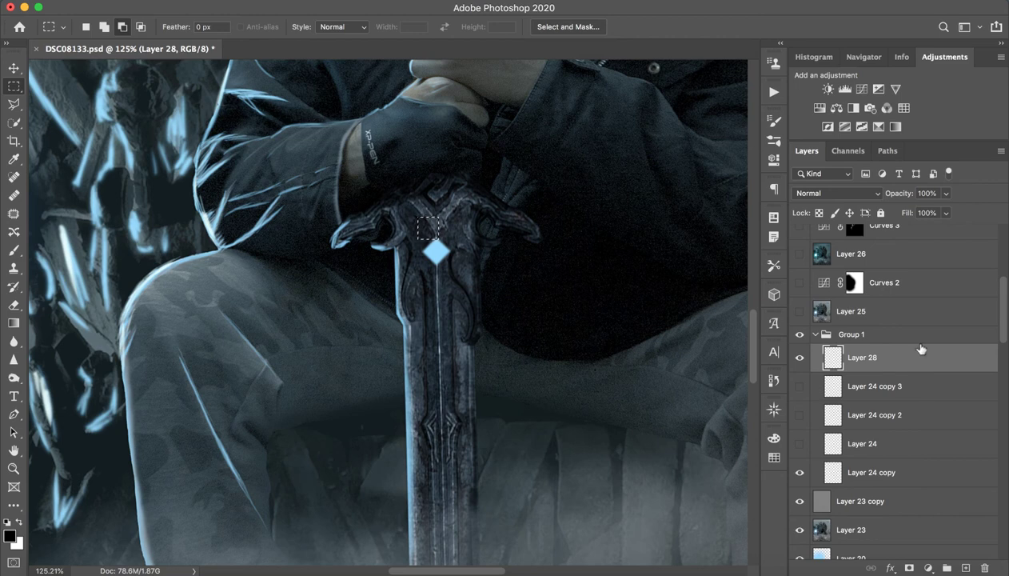
key(x)
key(alt+BackSpace)
key(v)
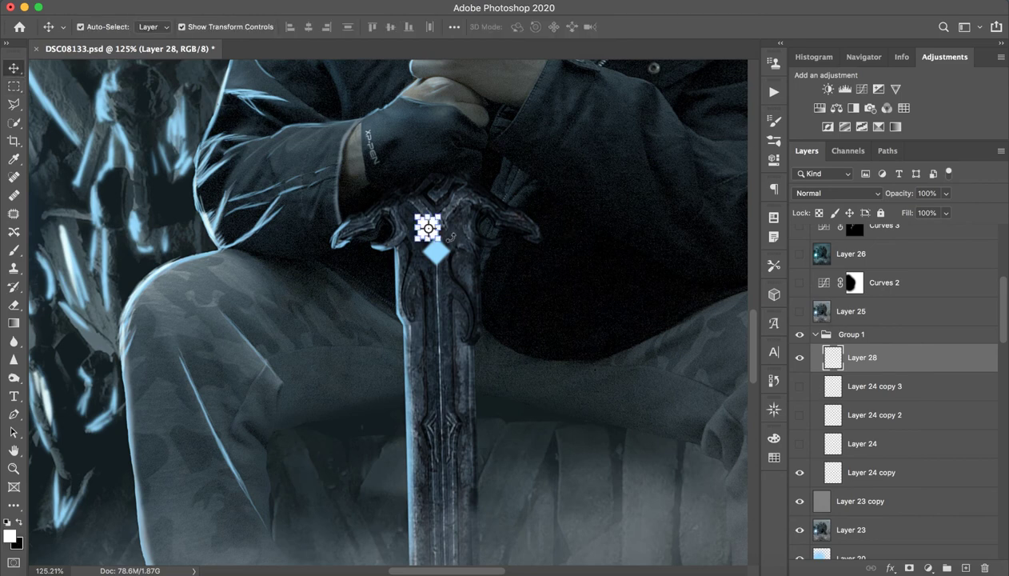
- Rotate the white square on the hilt into a diamond, and delete its layer, Layer 28
key(ctrl+t)
drag(446, 246, 461, 223)
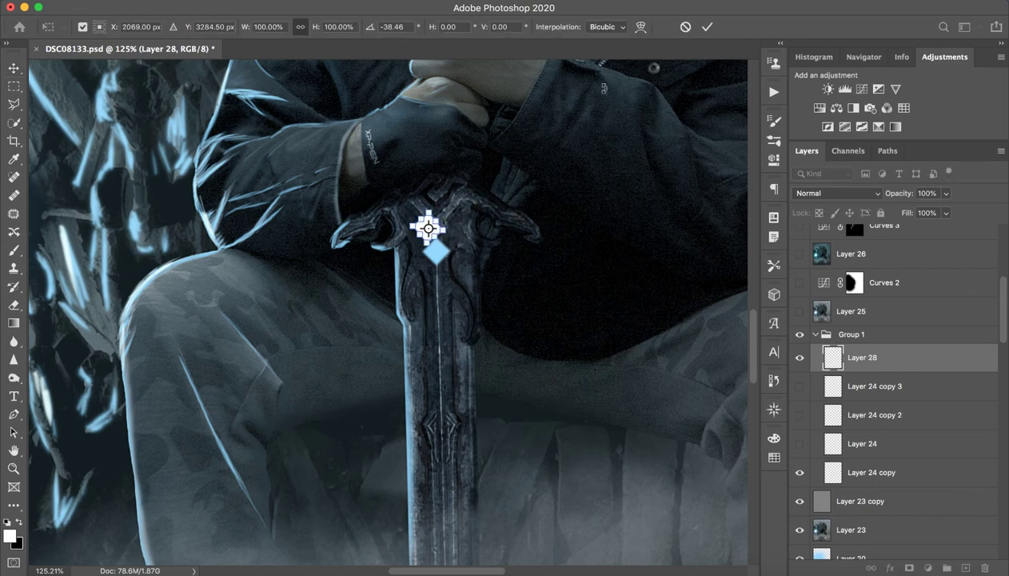
click(707, 27)
click(451, 285)
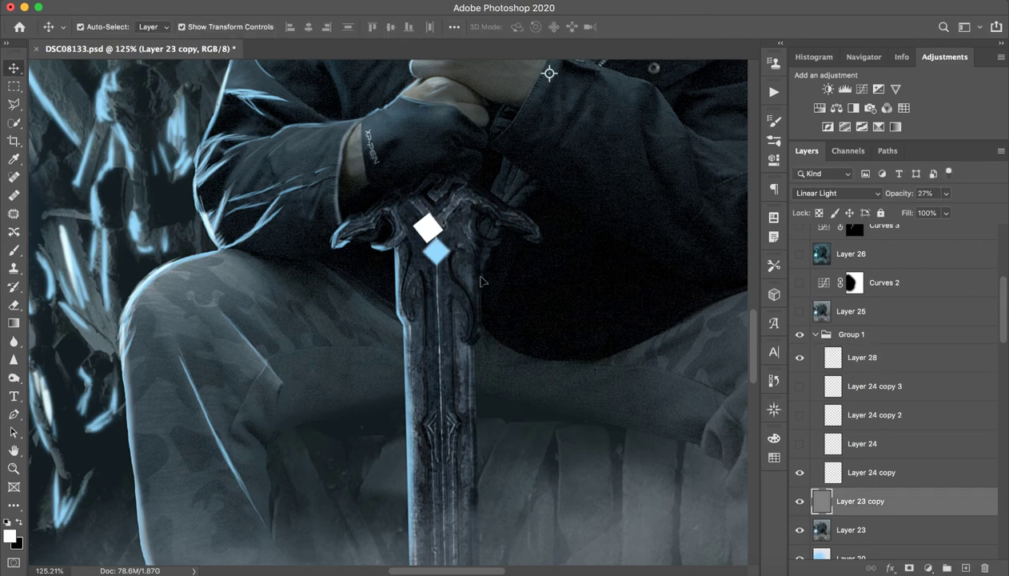
click(891, 364)
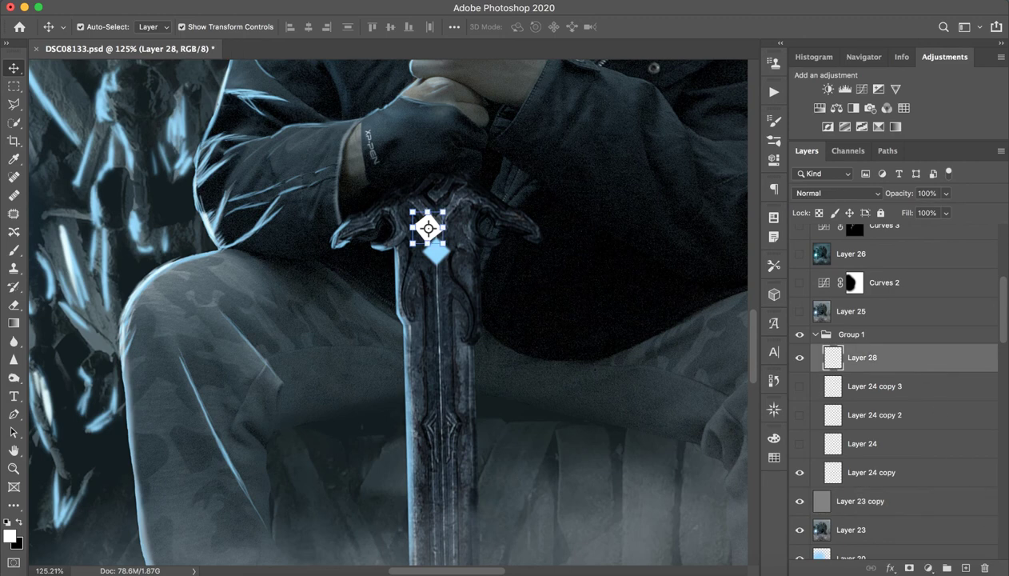
key(Delete)
- Show Layer 24, Layer 24 copy 2 and Layer 24 copy 3 again to restore the glow around the hilt's diamond
click(854, 448)
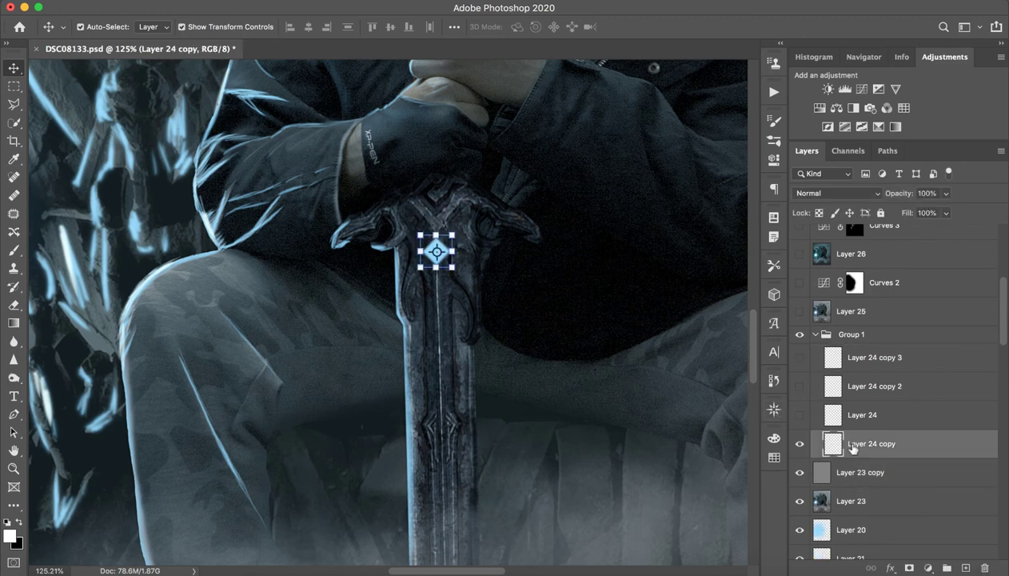
click(856, 416)
click(800, 415)
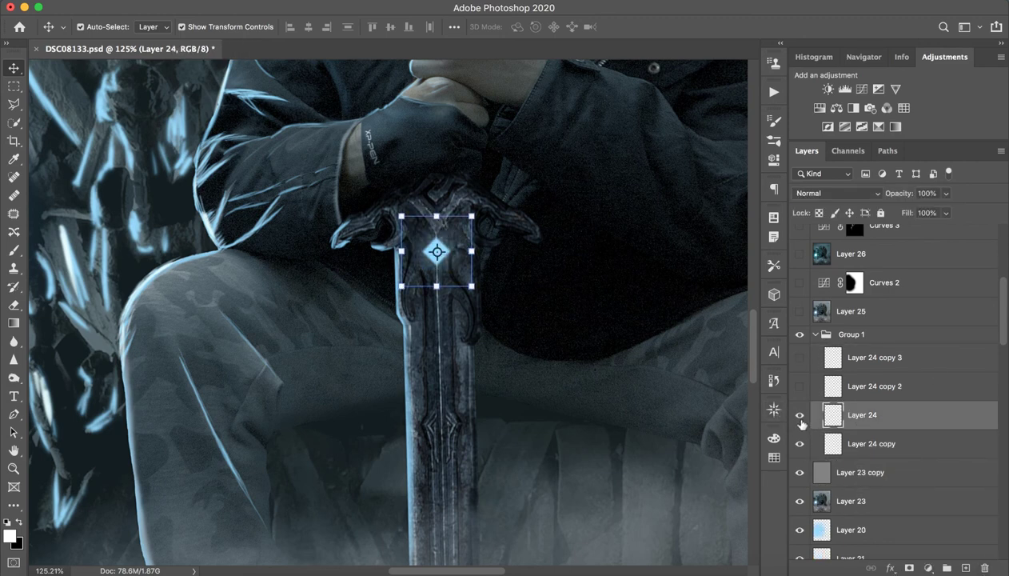
click(799, 387)
click(800, 358)
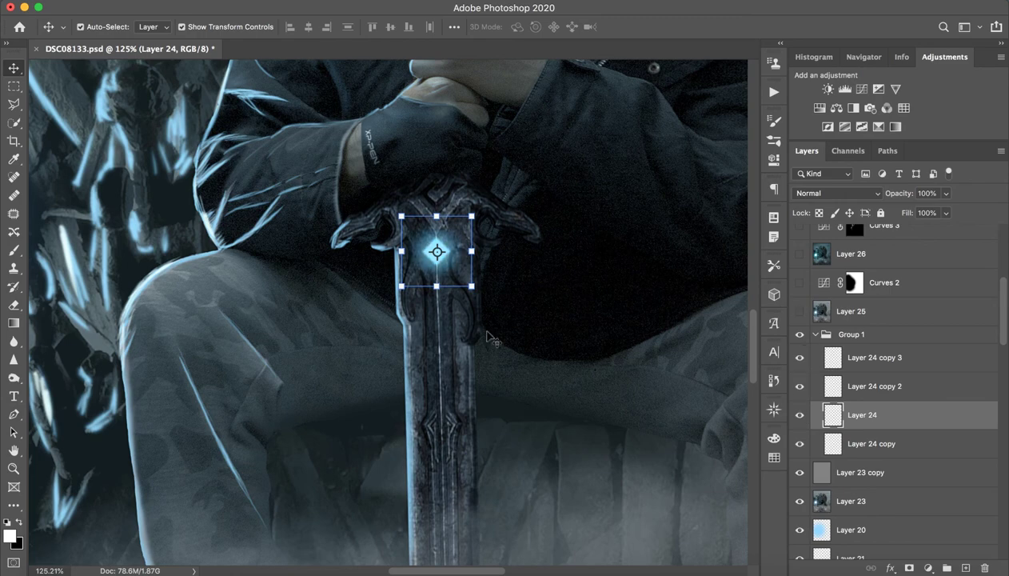
click(421, 344)
drag(618, 305, 550, 326)
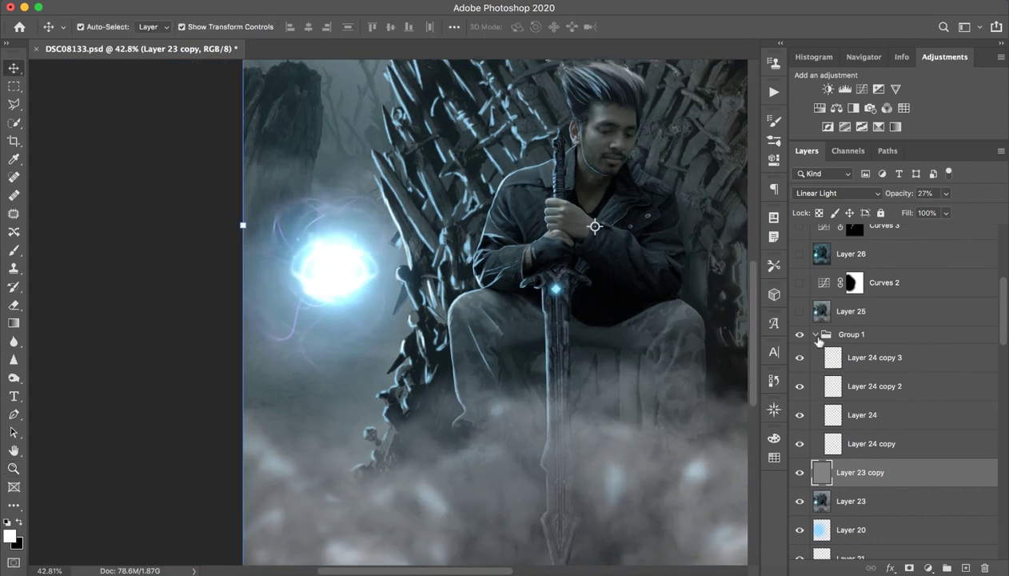
- Collapse Group 1, show Layer 25 and the Curves 2 adjustment, and view the whole composite
click(816, 334)
click(800, 311)
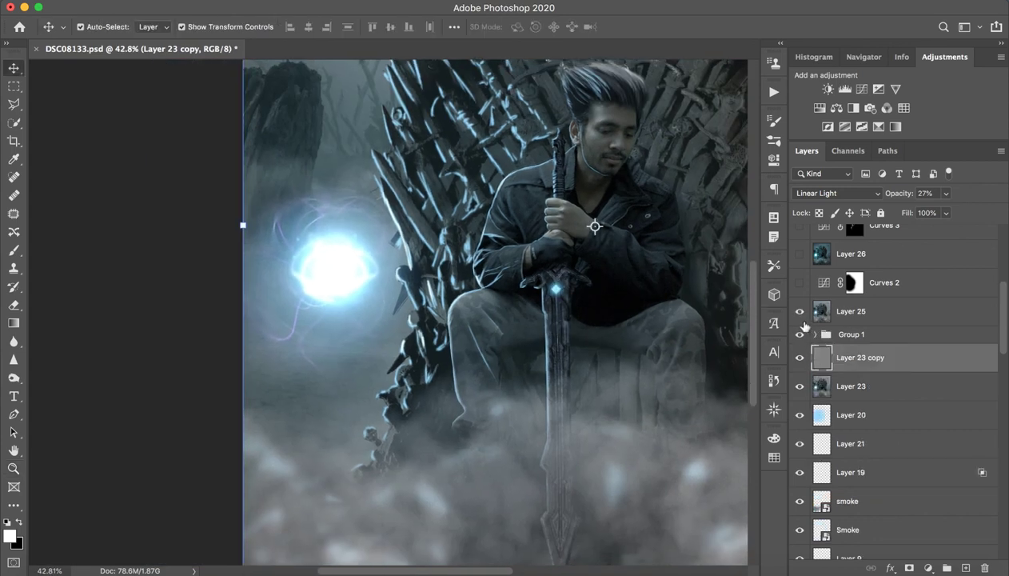
click(799, 283)
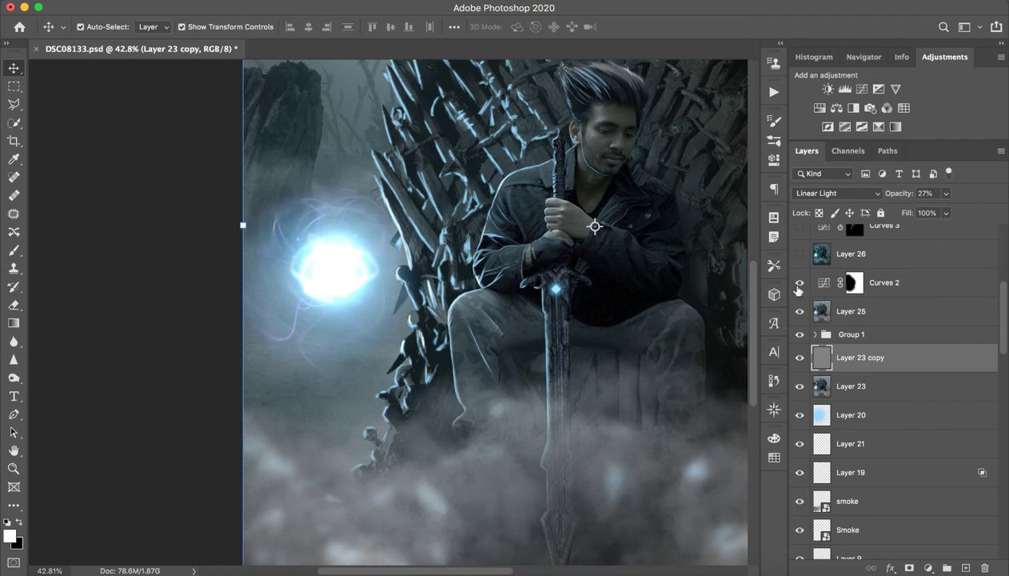
key(z)
drag(646, 301, 623, 290)
key(z)
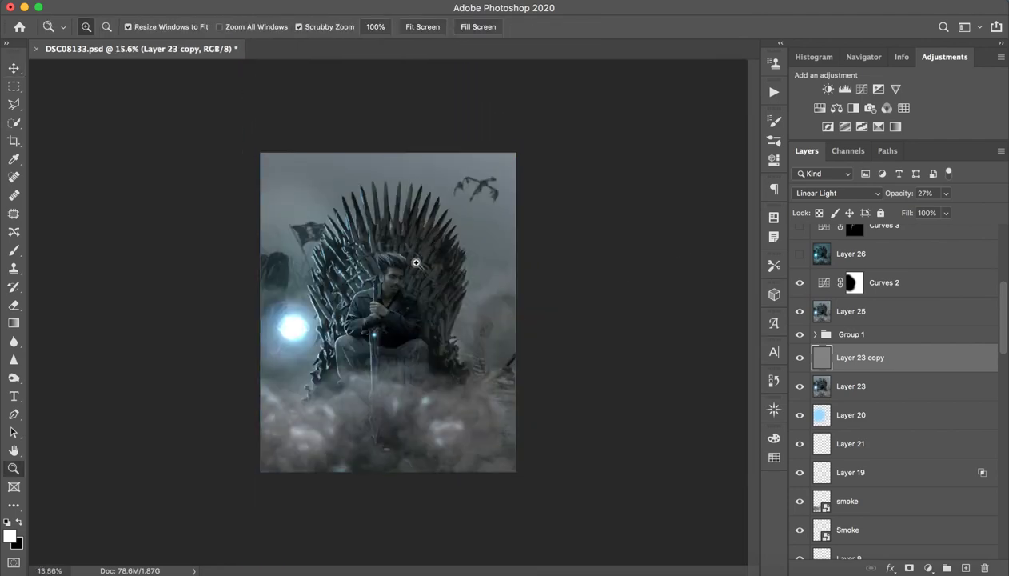
drag(361, 297, 393, 248)
key(v)
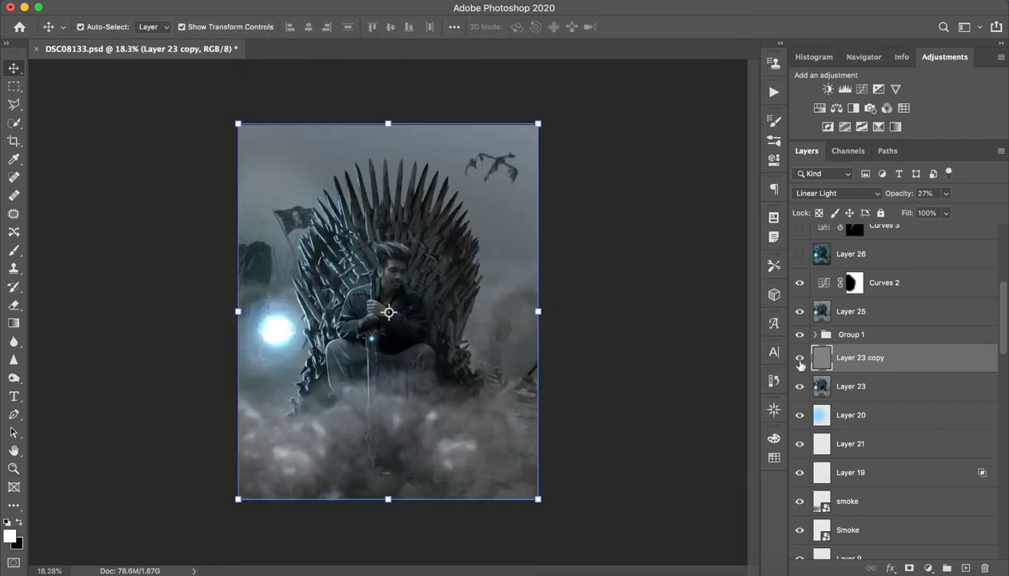
- Compare the Curves 2 adjustment off and on, leave it visible, and review its curve without changing it
click(798, 284)
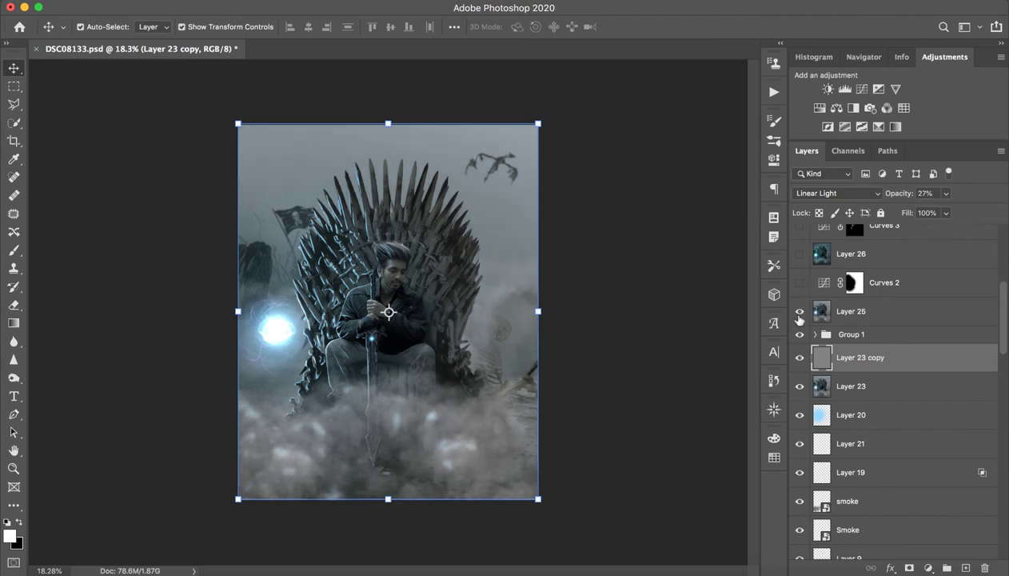
click(797, 284)
click(797, 284)
click(798, 284)
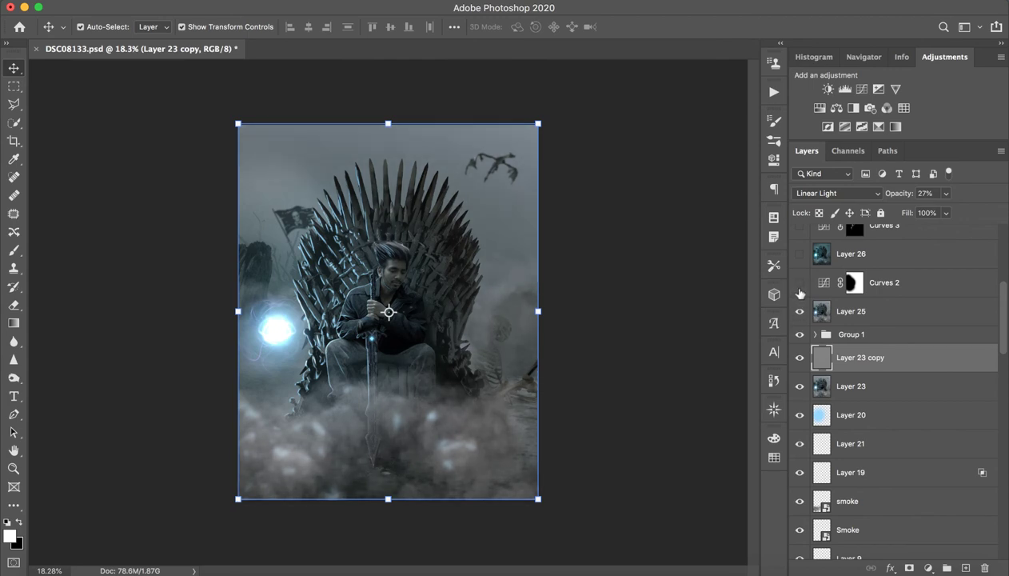
click(798, 284)
click(798, 284)
double_click(820, 281)
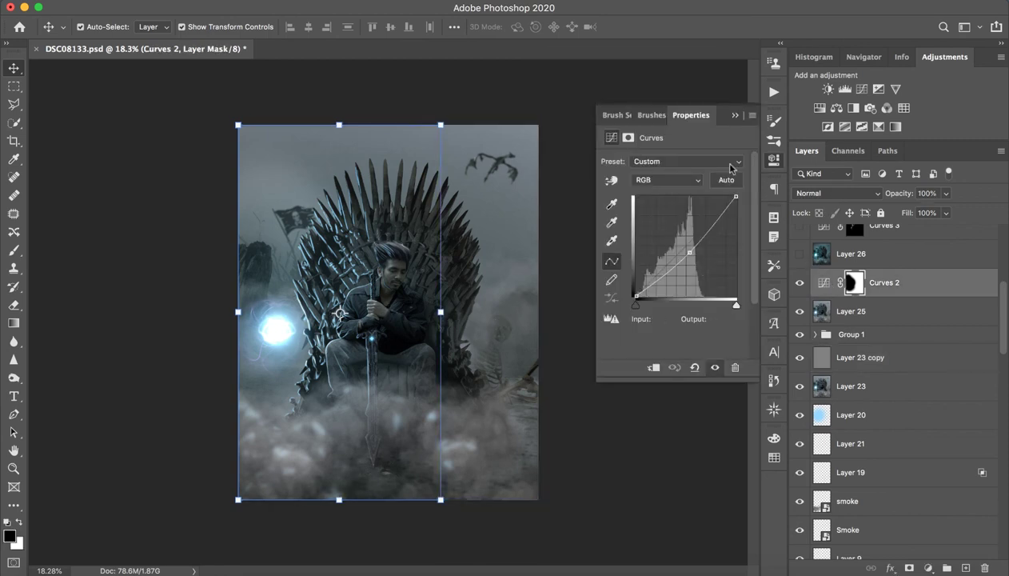
click(734, 117)
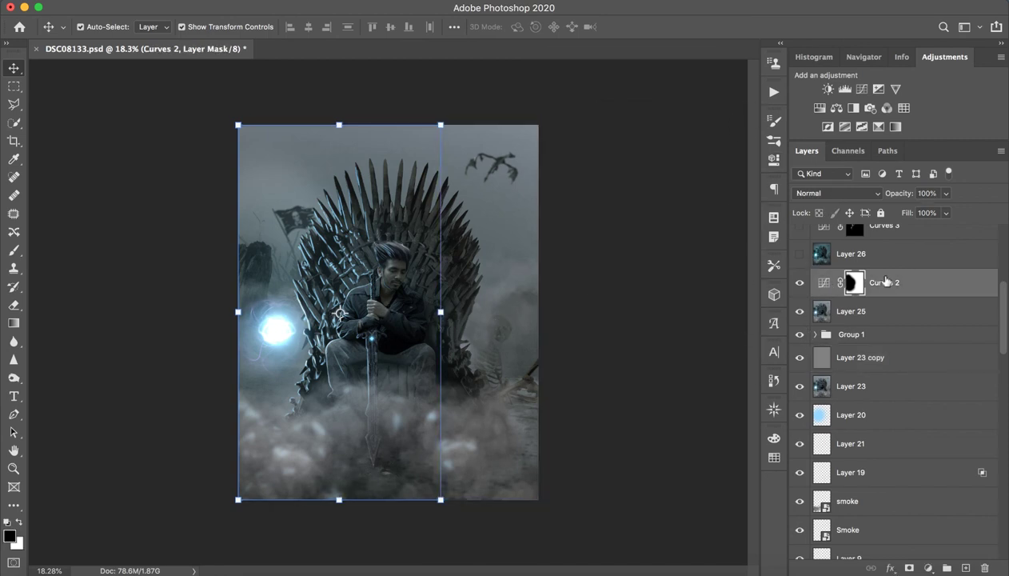
- Show Layer 26, compare the composite with and without its teal color grade, and leave it visible
scroll(882, 281, up, 3)
click(892, 361)
click(800, 352)
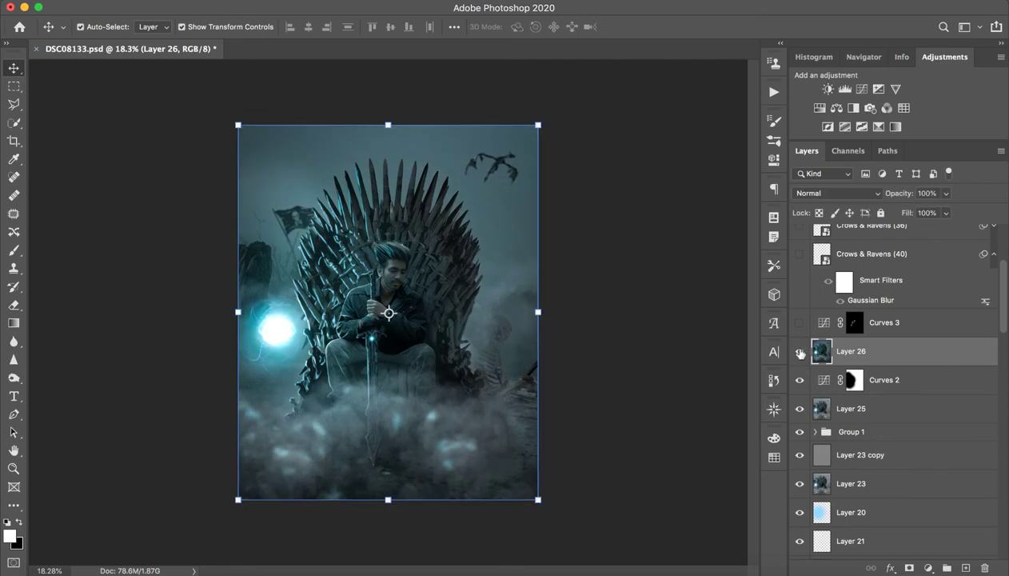
click(800, 352)
click(799, 351)
click(801, 353)
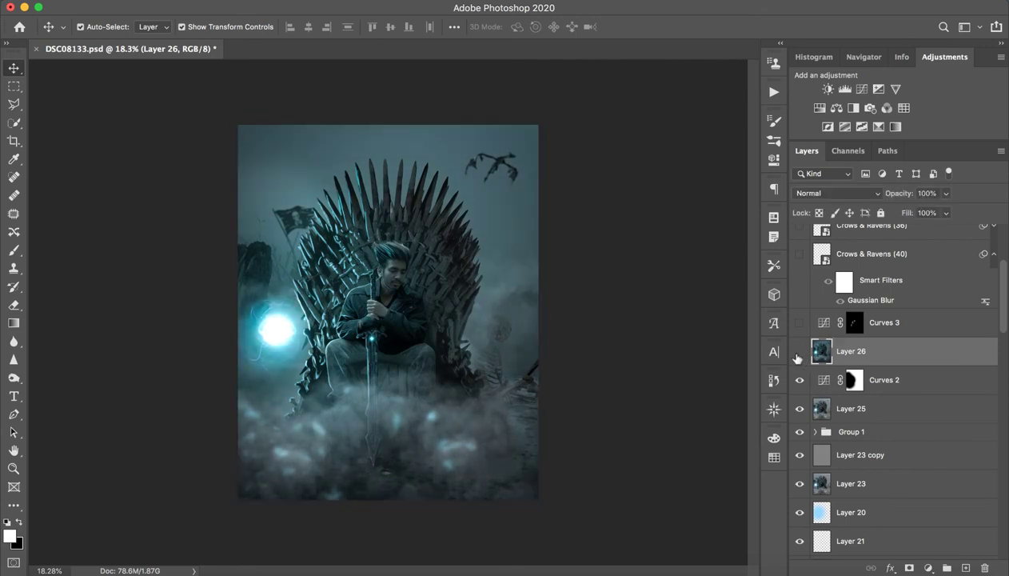
click(800, 352)
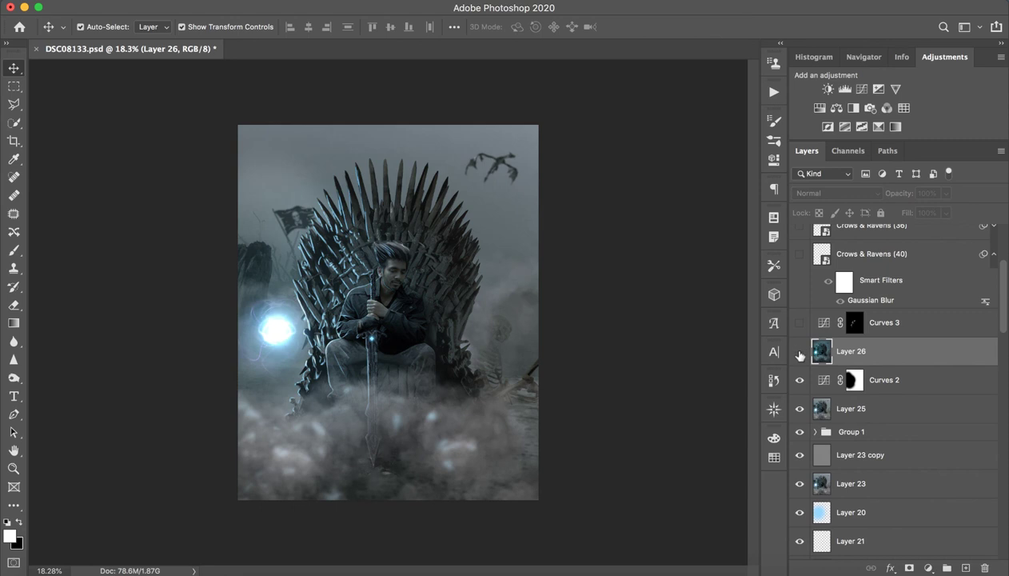
click(800, 354)
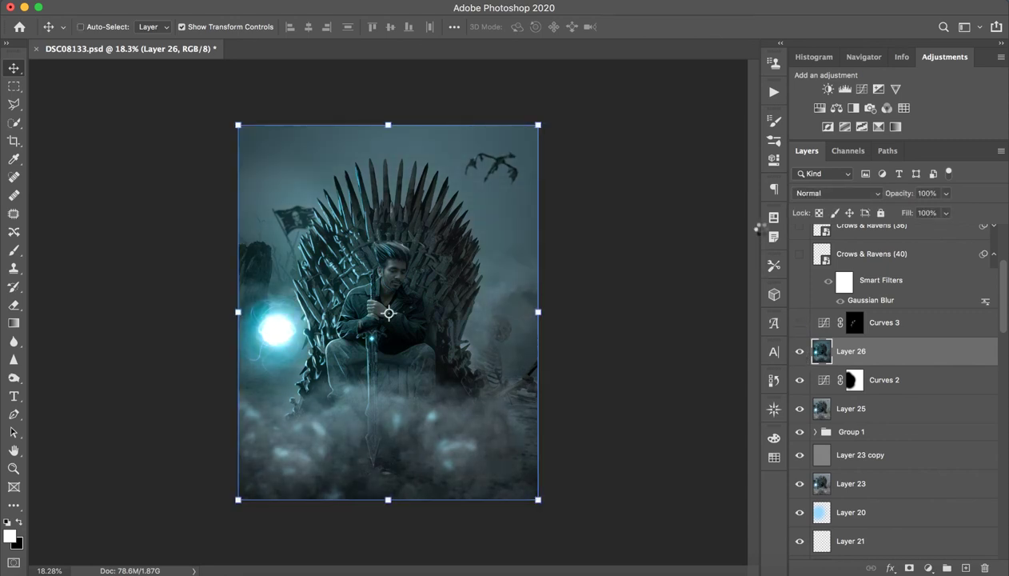
key(super+shift+a)
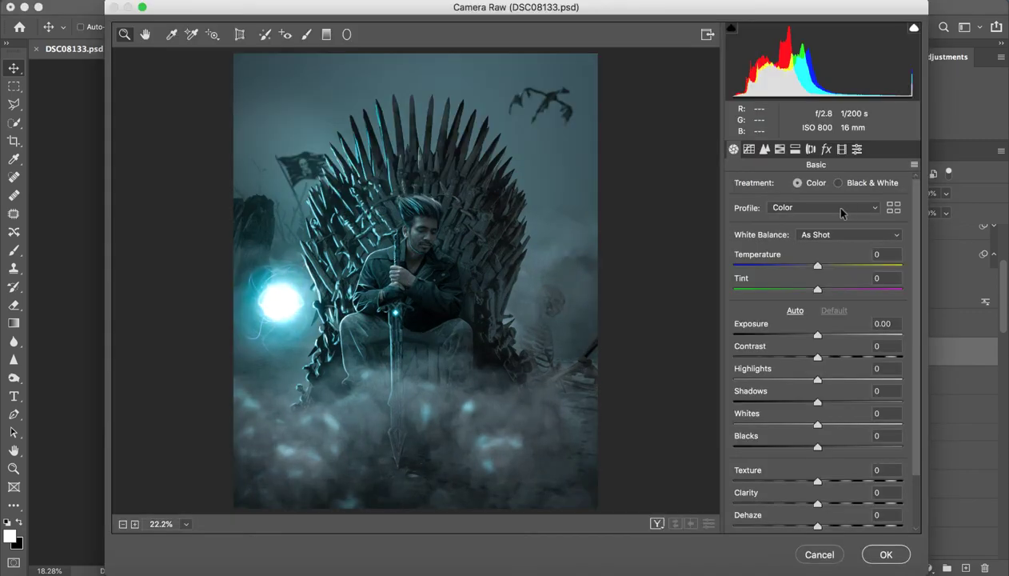
drag(818, 265, 799, 275)
click(821, 552)
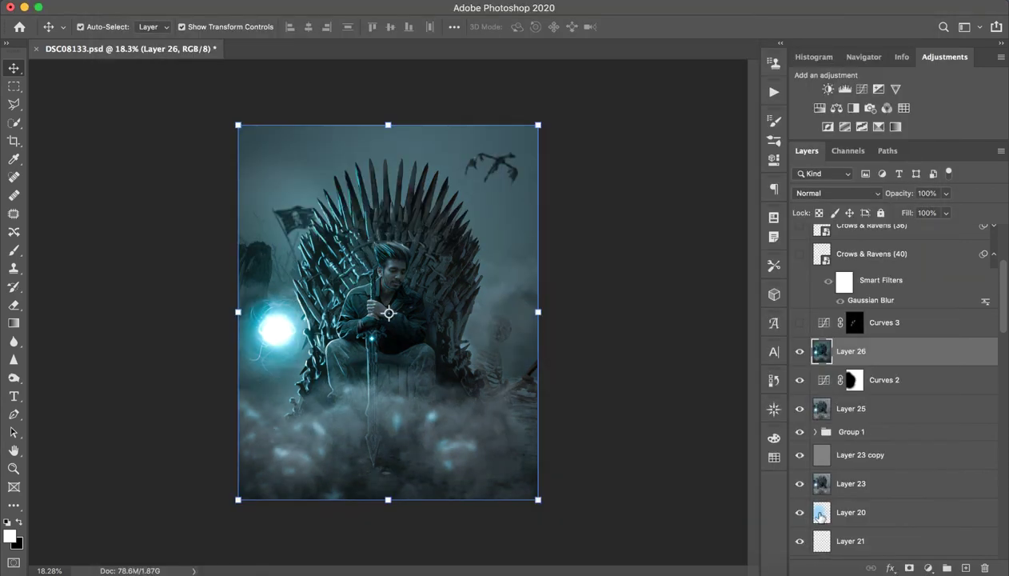
- Show the Curves 3 adjustment and inspect its effect on the man's face, jacket and sword up close
click(854, 322)
click(799, 322)
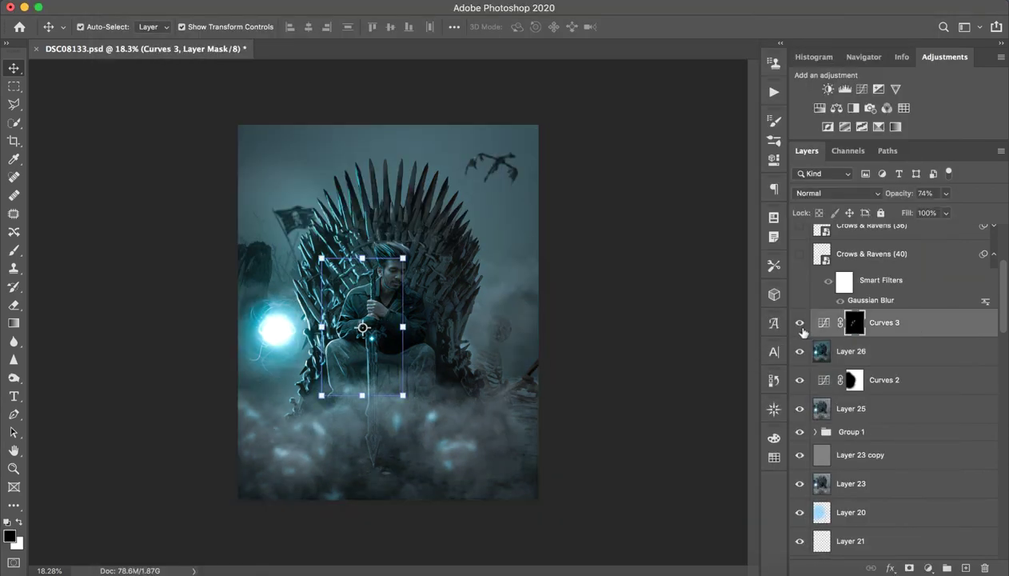
key(z)
click(430, 270)
drag(430, 269, 384, 270)
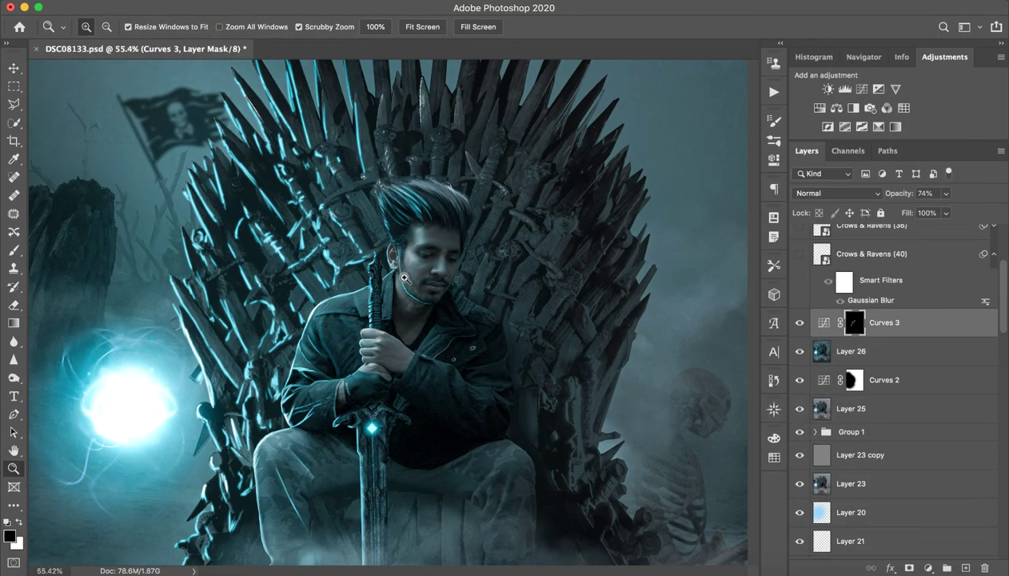
drag(405, 405, 415, 280)
drag(488, 276, 457, 276)
key(v)
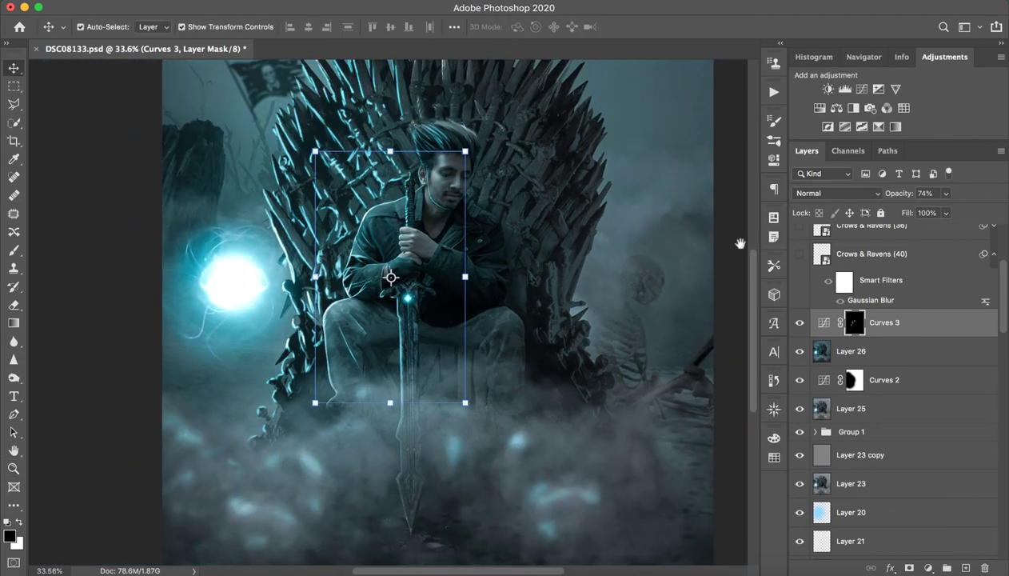
scroll(448, 272, up, 3)
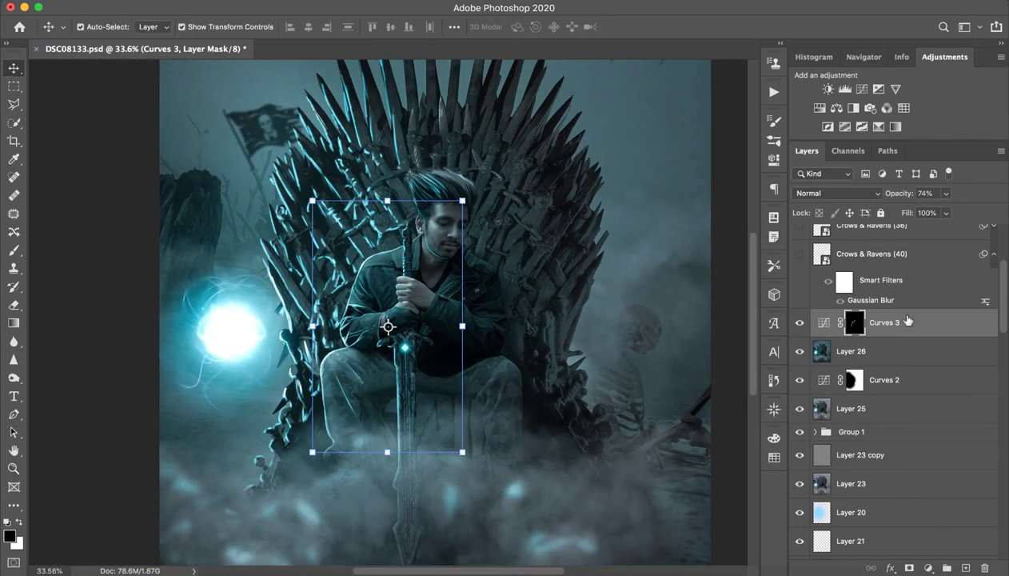
- Compare the Curves 3 adjustment off and on around the seated man, and leave it visible
click(823, 322)
click(800, 322)
click(800, 325)
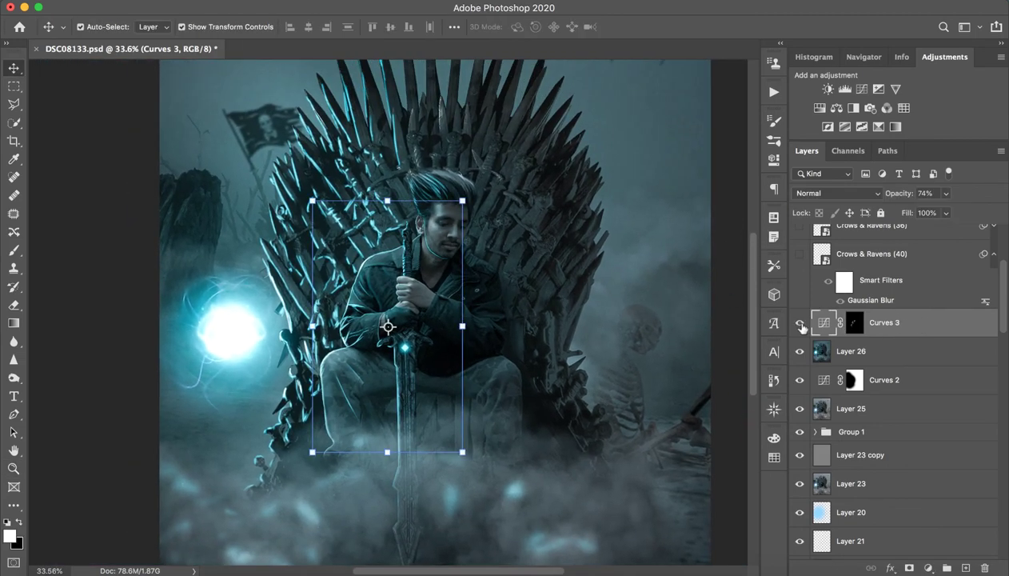
click(800, 324)
click(801, 324)
click(801, 325)
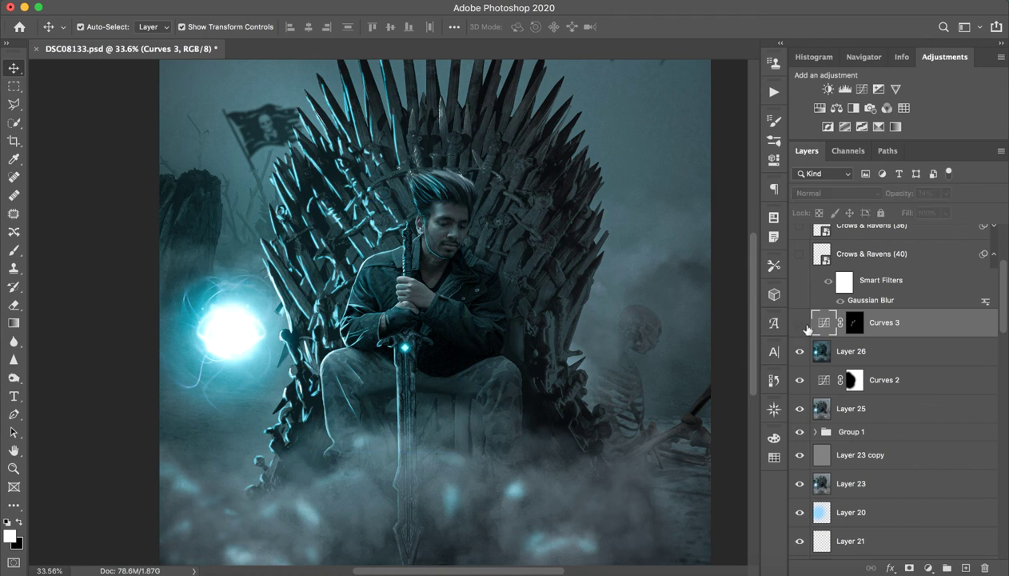
click(801, 324)
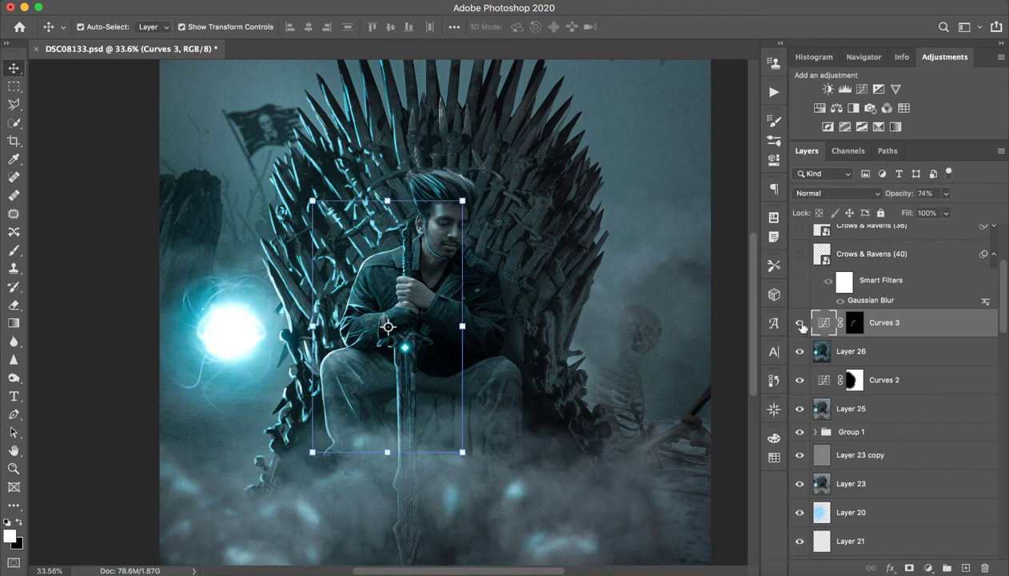
- Show the Crows & Ravens (40) layer and inspect its birds in the sky beside the throne
click(889, 258)
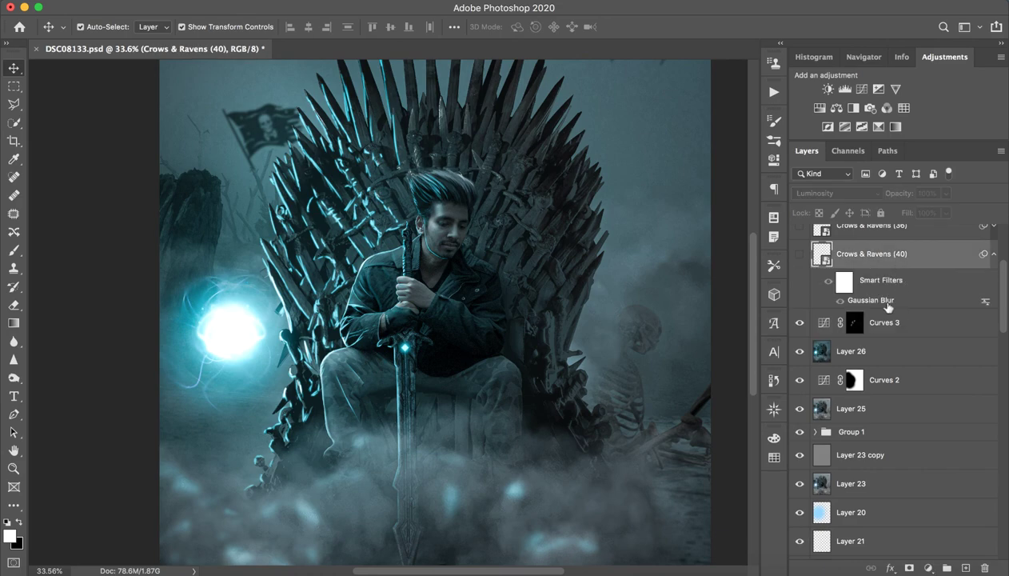
key(z)
drag(575, 296, 555, 312)
key(z)
drag(340, 192, 463, 371)
key(z)
scroll(462, 371, down, 3)
key(v)
click(800, 254)
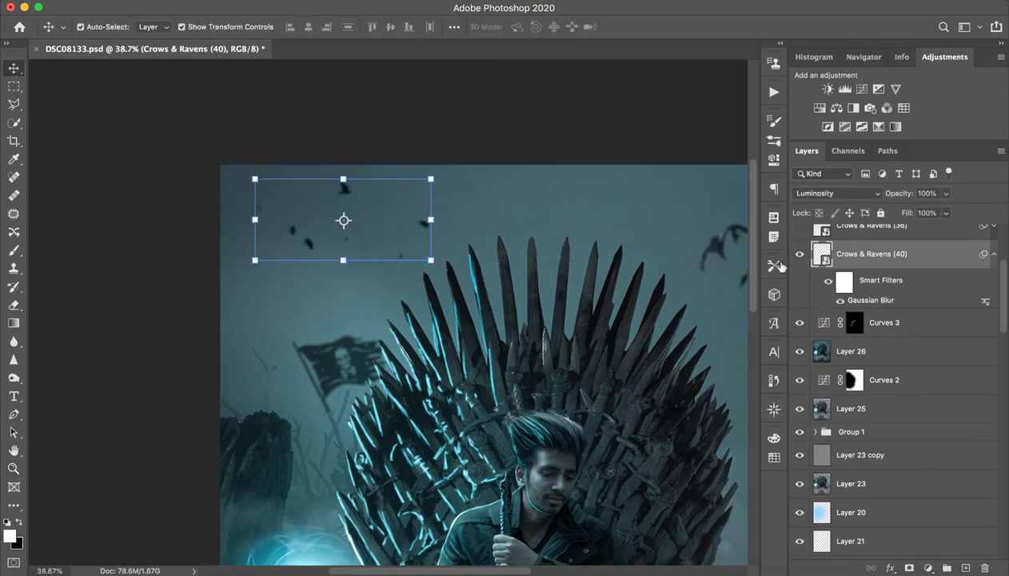
scroll(527, 280, up, 1)
scroll(541, 271, down, 3)
scroll(541, 271, right, 2)
scroll(879, 332, up, 4)
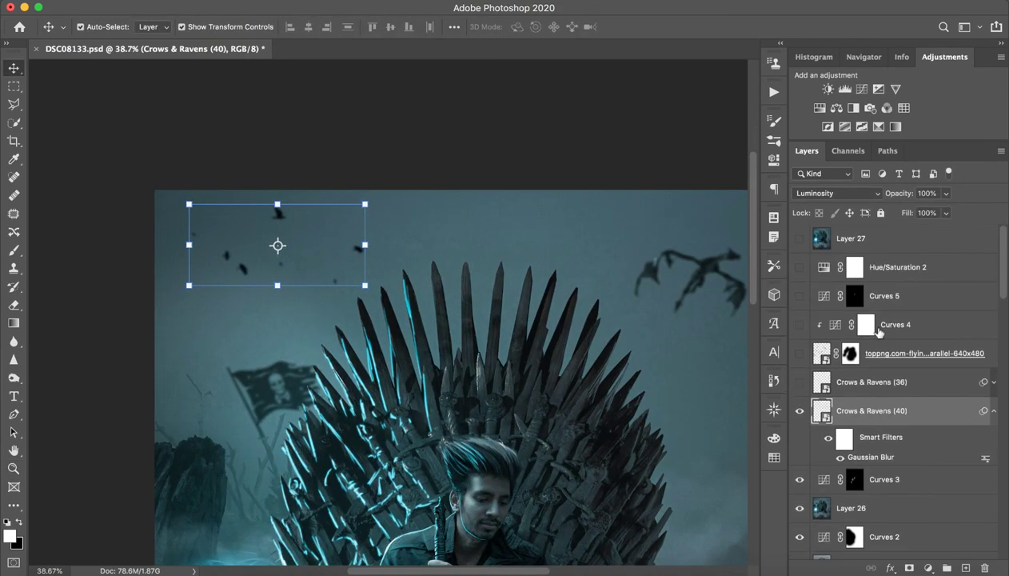
- Show the Crows & Ravens (36) layer and view the whole composite with both groups of birds
click(886, 360)
click(871, 381)
click(799, 382)
key(z)
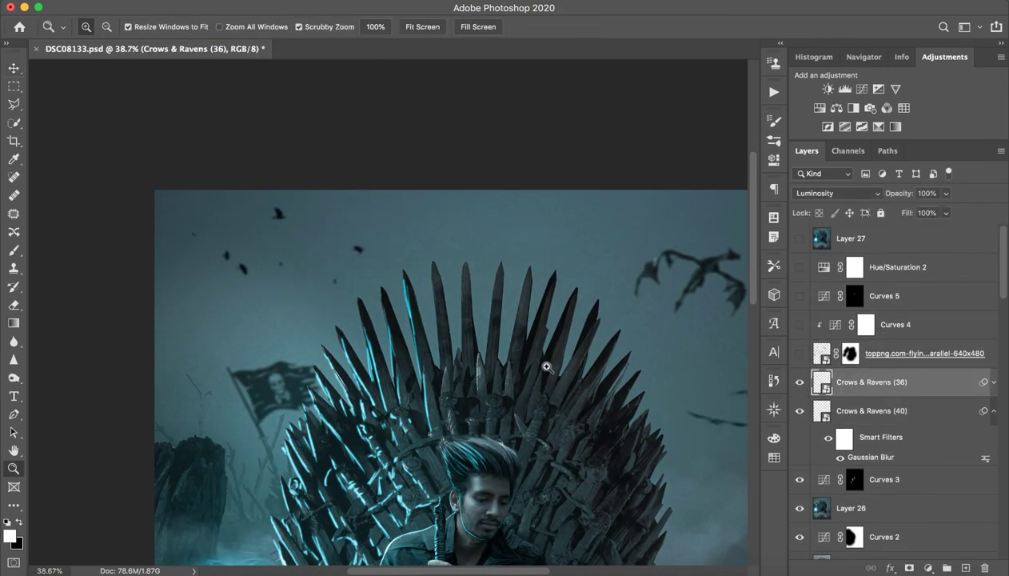
scroll(524, 376, down, 2)
key(z)
scroll(560, 193, down, 2)
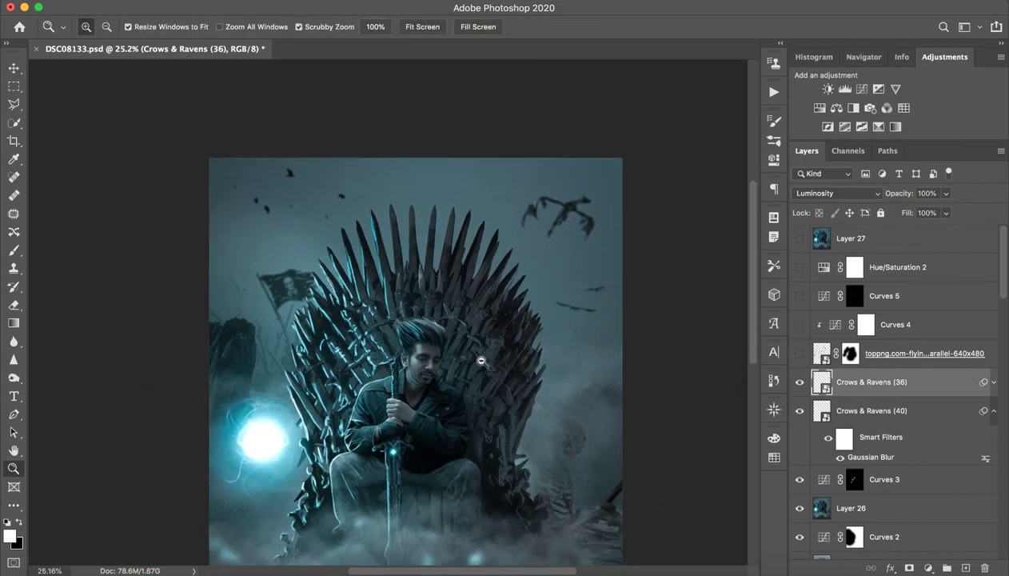
scroll(503, 355, down, 2)
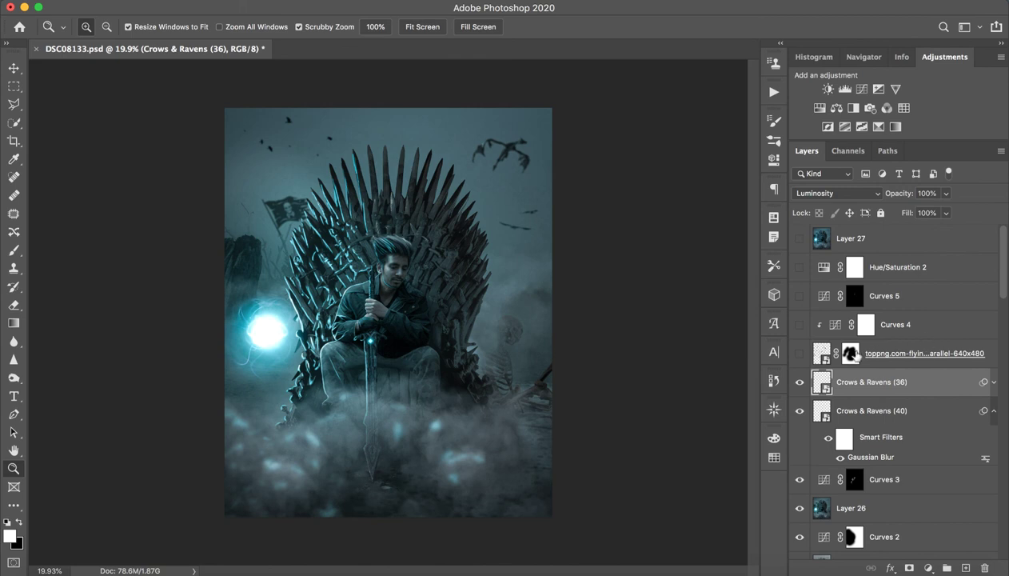
- Show the masked toppng.com flying debris layer and its clipped Curves 4 adjustment, comparing Curves 4 off and on
click(800, 352)
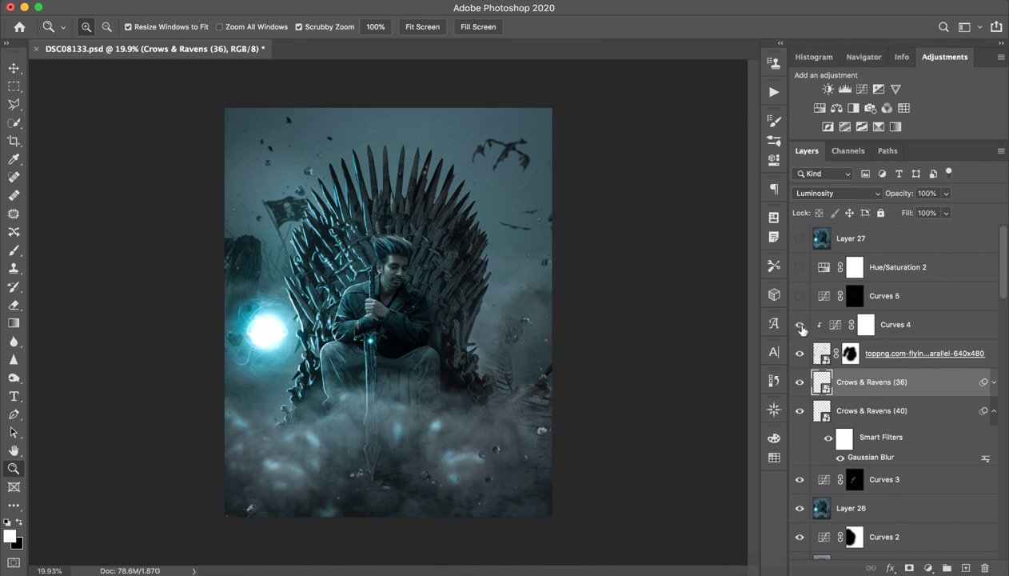
click(800, 326)
click(799, 326)
click(799, 325)
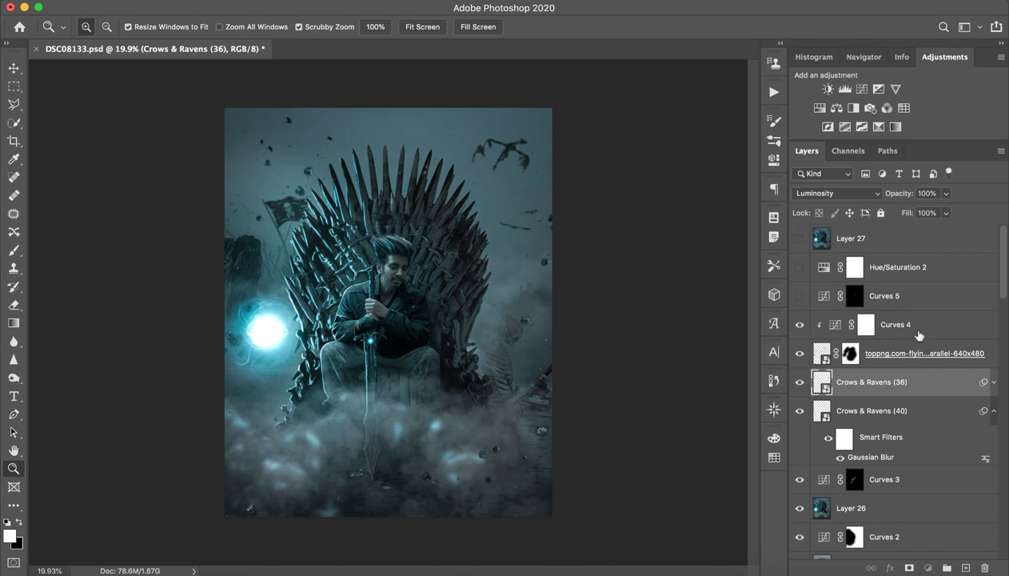
- Review the curve of the clipped Curves 4 adjustment without changing it, and close its properties
click(919, 335)
double_click(835, 324)
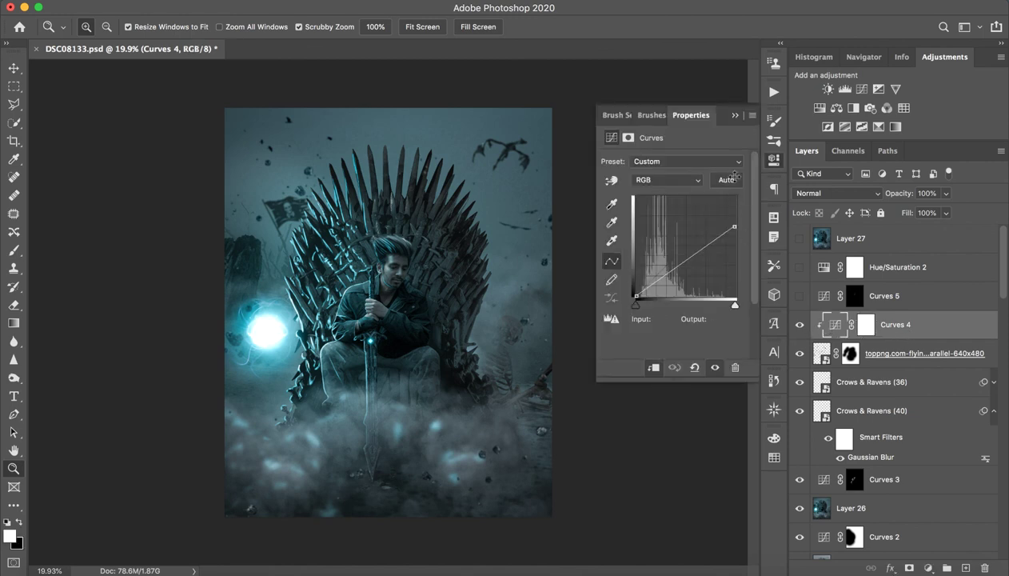
click(733, 116)
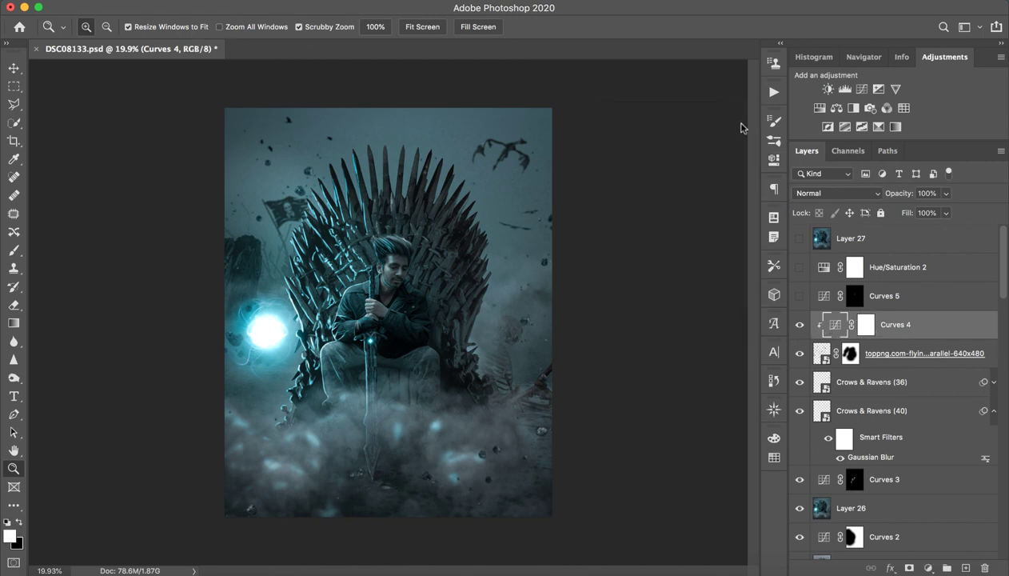
- Show the Curves 5 adjustment, inspect the man's face up close, and compare the adjustment off and on
click(854, 297)
click(800, 297)
click(799, 297)
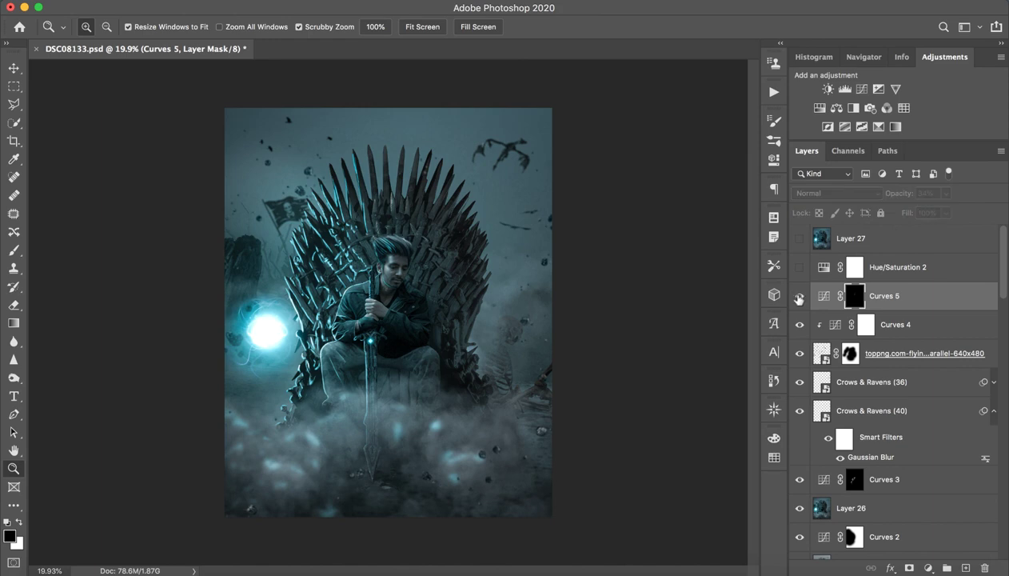
click(800, 297)
drag(380, 268, 448, 256)
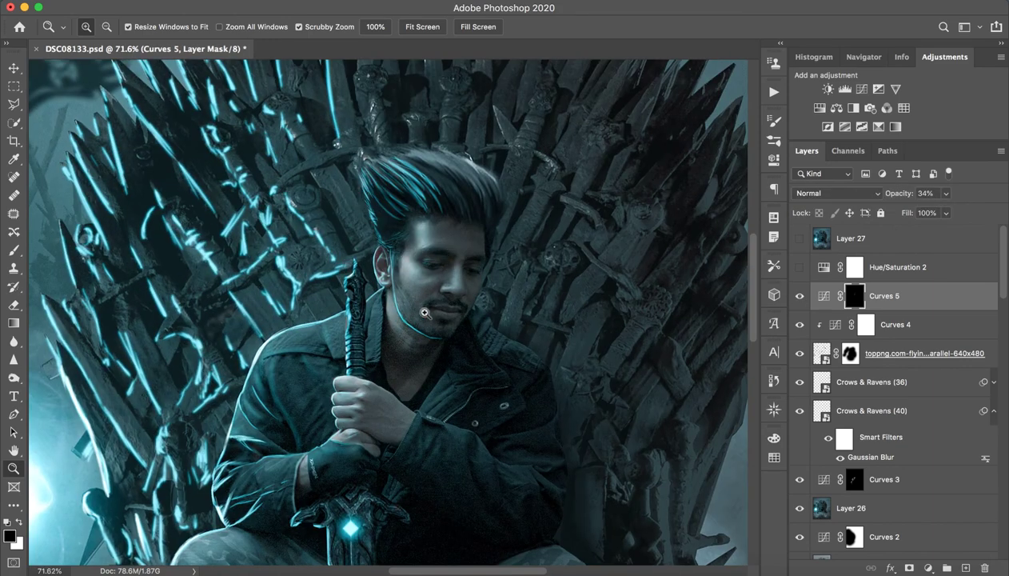
drag(459, 294, 336, 320)
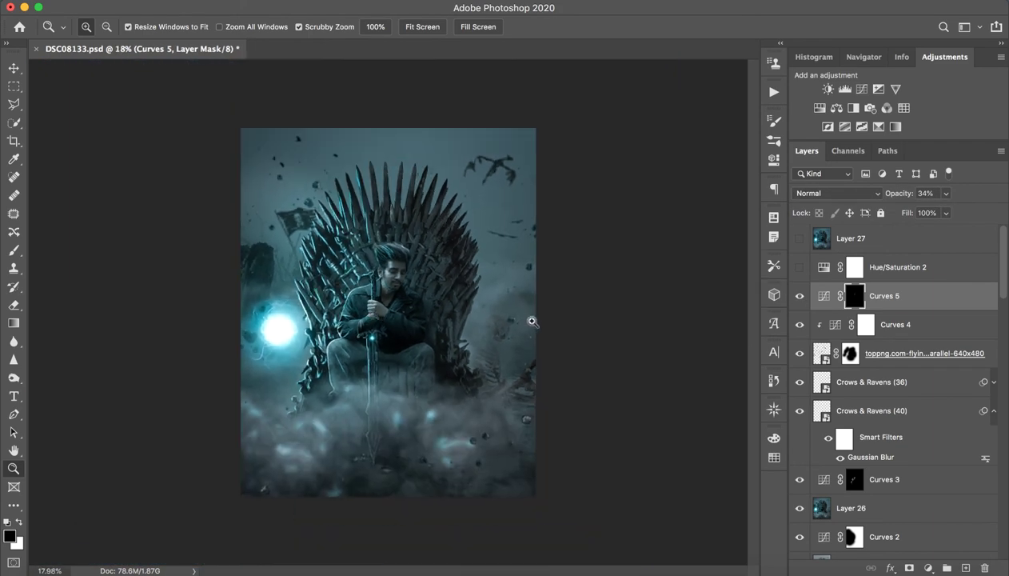
click(800, 296)
click(799, 297)
- Show the Hue/Saturation 2 adjustment and open its settings for the Blues range
click(907, 268)
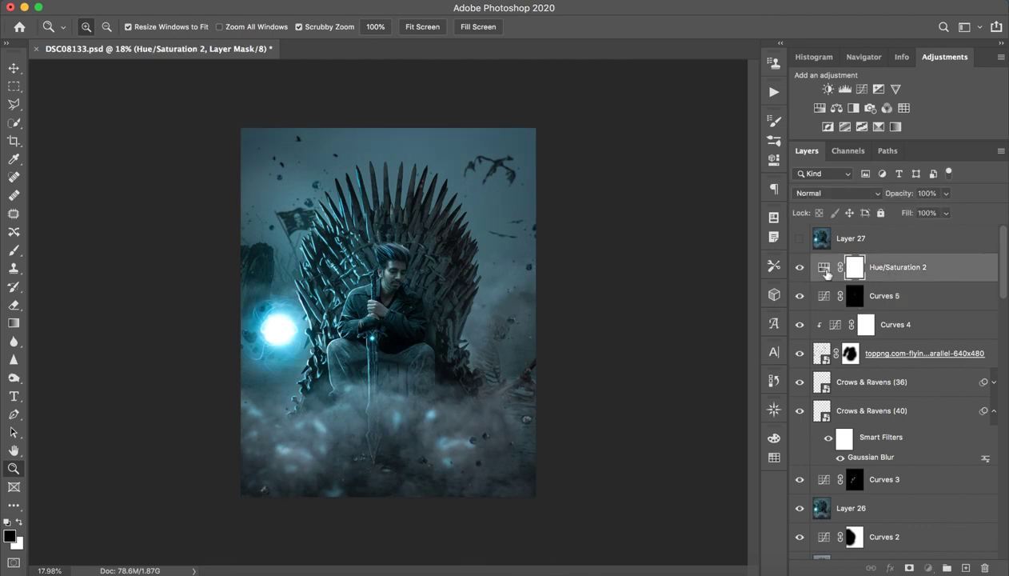
double_click(823, 268)
click(686, 180)
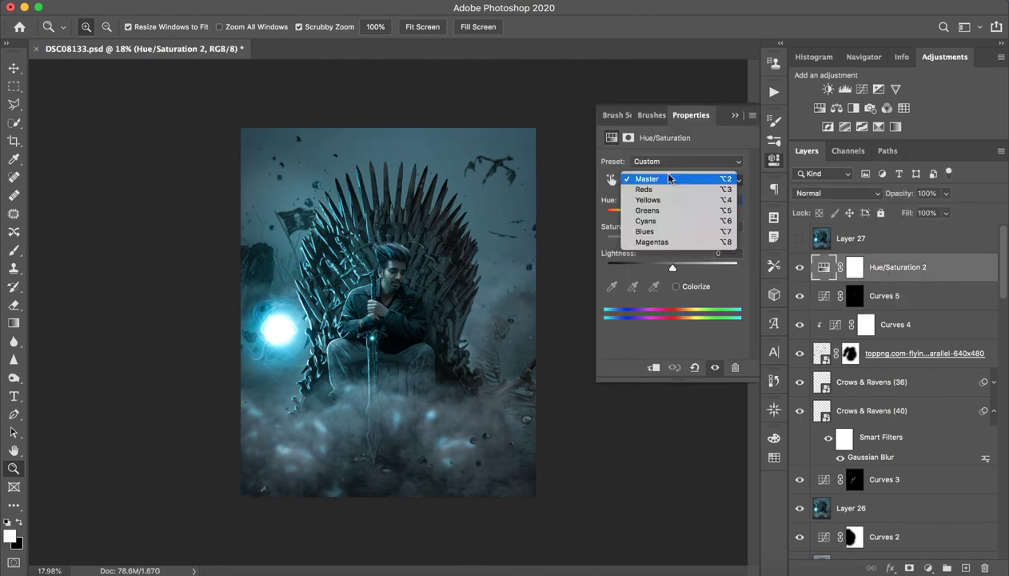
click(667, 235)
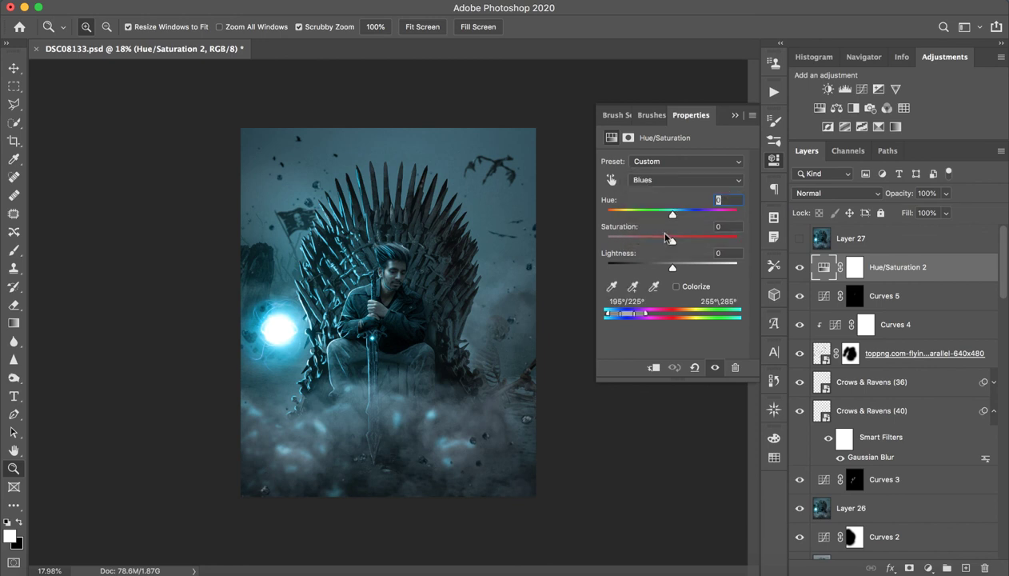
- Review the Reds, Yellows, Greens and Cyans settings of Hue/Saturation 2 without changing them, and close its properties
click(668, 181)
click(662, 135)
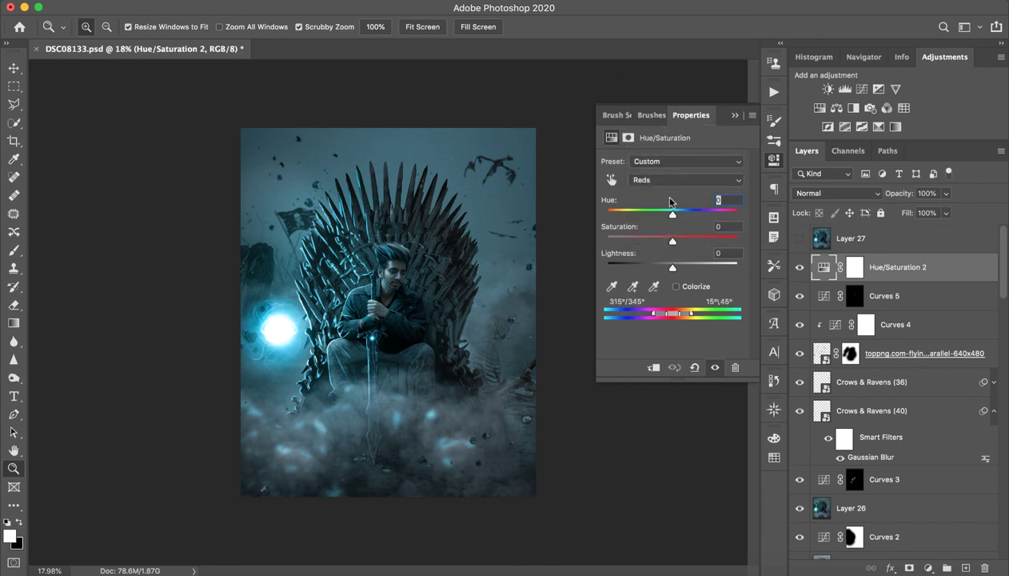
click(670, 180)
click(669, 191)
click(670, 181)
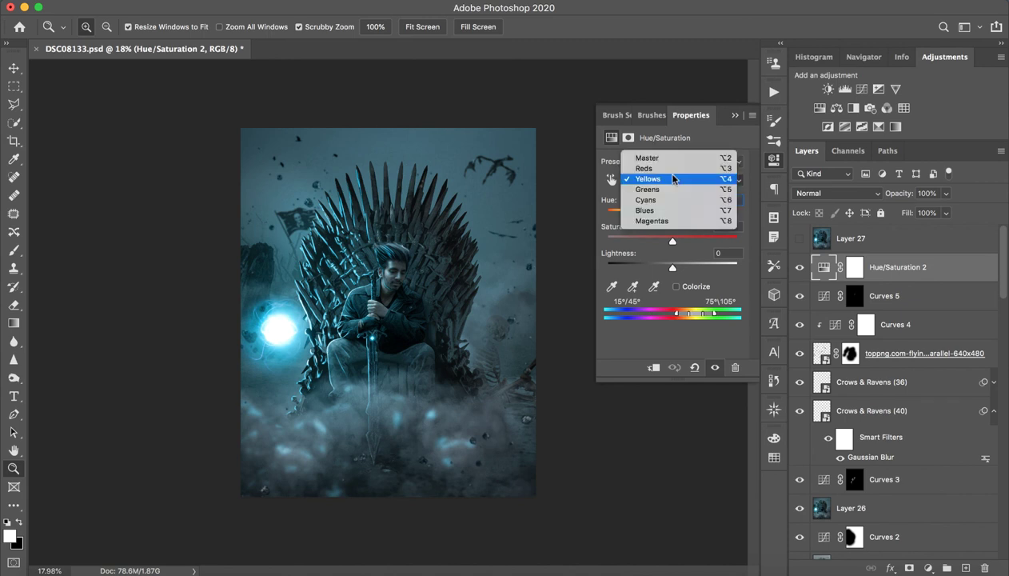
click(669, 189)
click(671, 181)
click(676, 193)
click(665, 180)
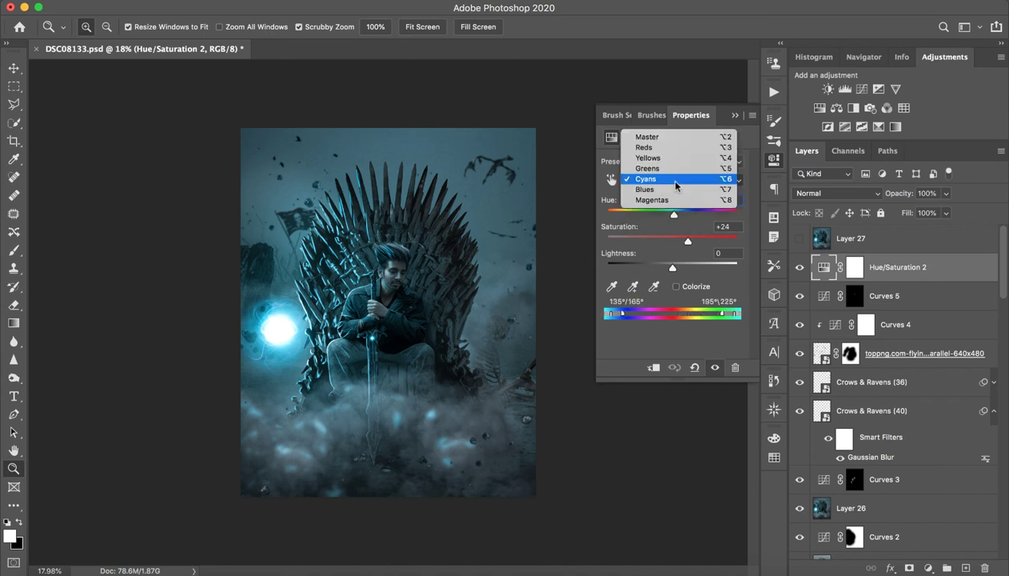
click(621, 250)
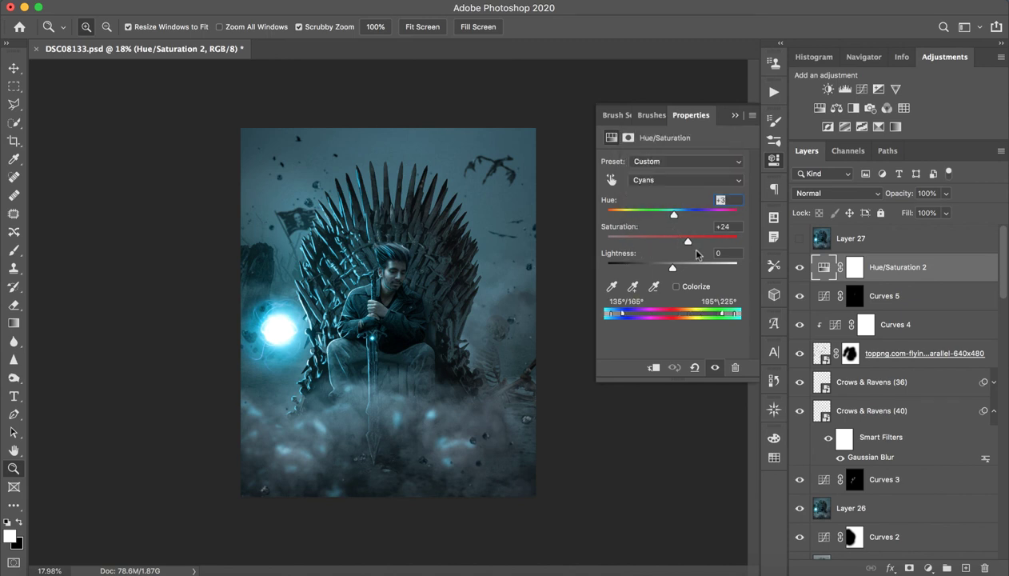
click(734, 115)
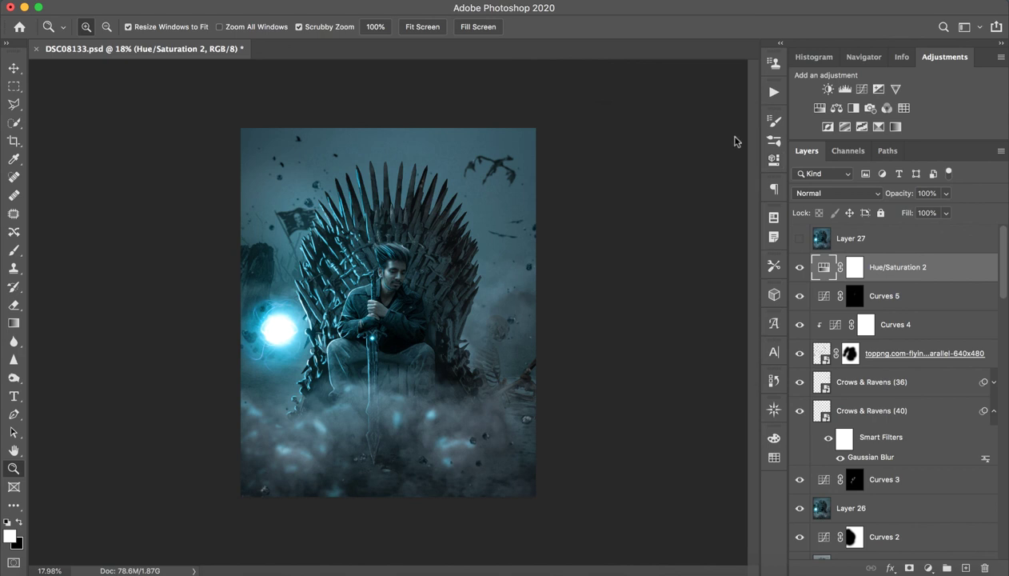
- Compare the composite with the Hue/Saturation 2 adjustment off and on, and leave it visible
click(800, 268)
click(799, 267)
click(799, 268)
click(799, 268)
- Show Layer 27 at the top of the stack, and review the finished composite and its full layer list
click(888, 240)
click(799, 239)
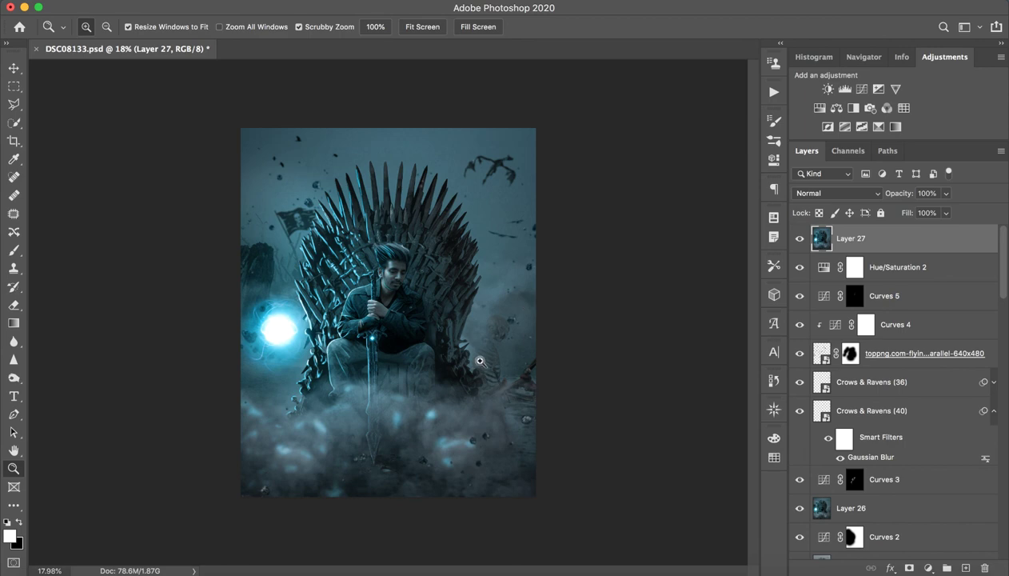
mouse_move(302, 341)
mouse_down()
mouse_move(392, 344)
mouse_move(313, 352)
mouse_up()
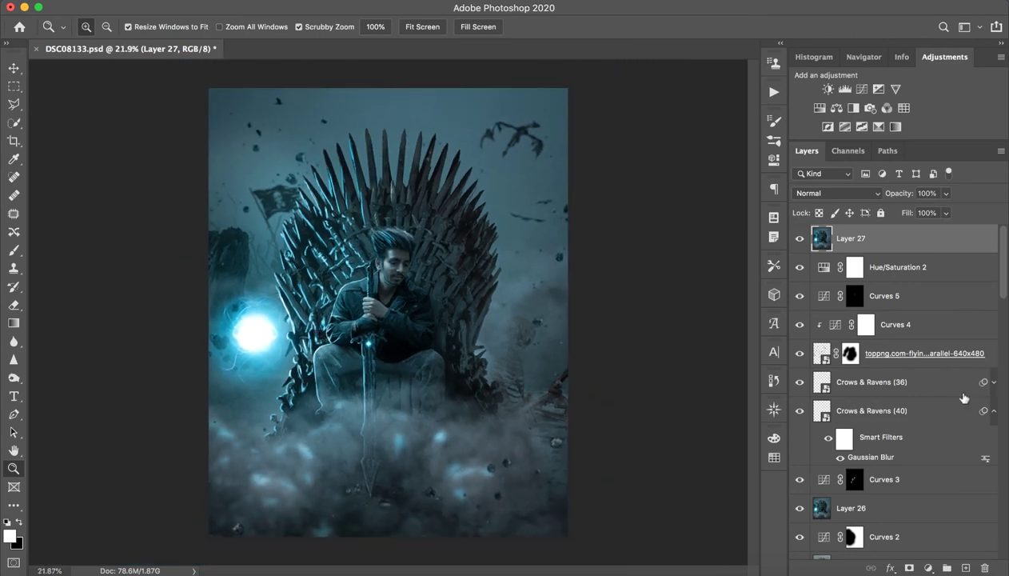
scroll(906, 407, down, 10)
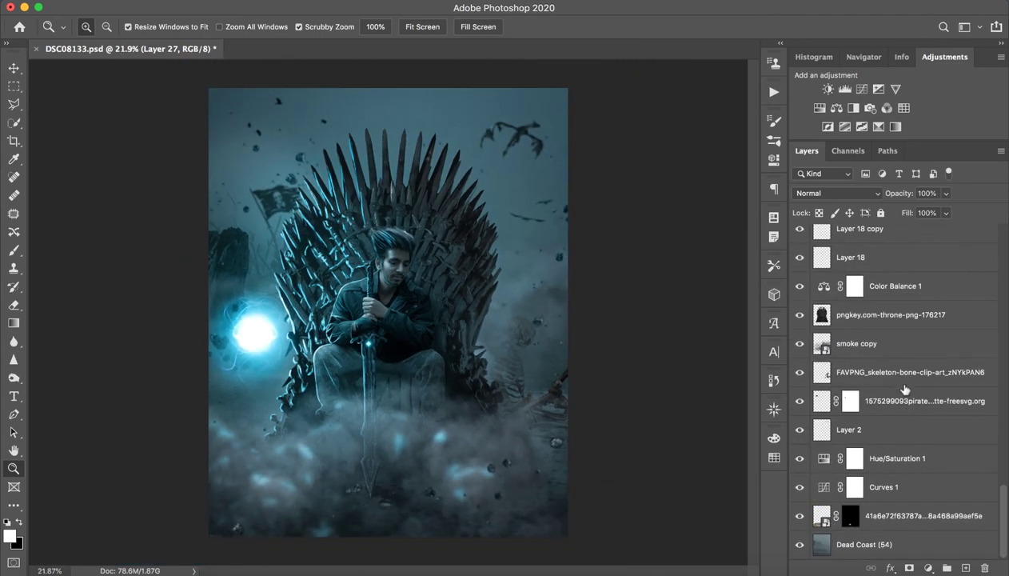
scroll(905, 390, up, 10)
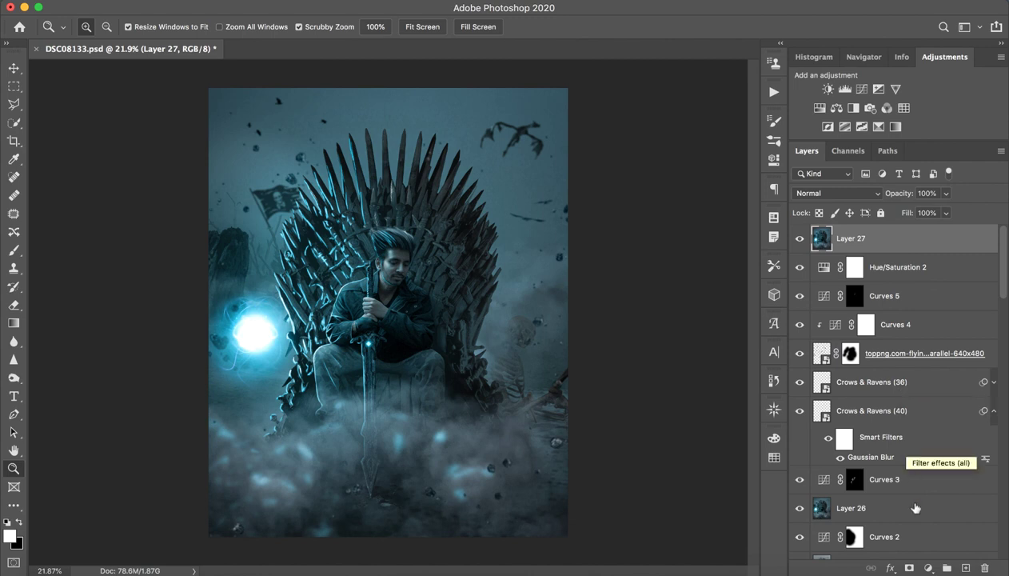